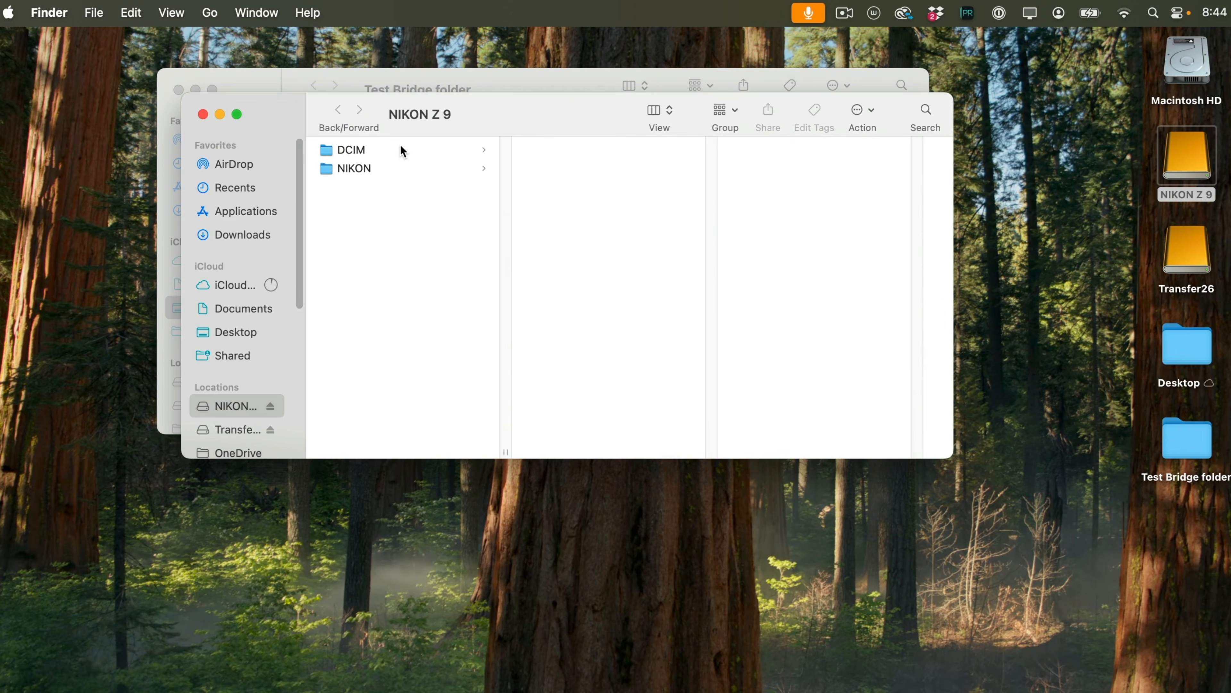
- Browse the NEF files in DCIM/103NCZ_9 on the NIKON Z 9 card, inspect Z9B_3137.NEF, and close the file window
{"action": "left_click", "coordinate": [396, 151]}
{"action": "left_click", "coordinate": [547, 149]}
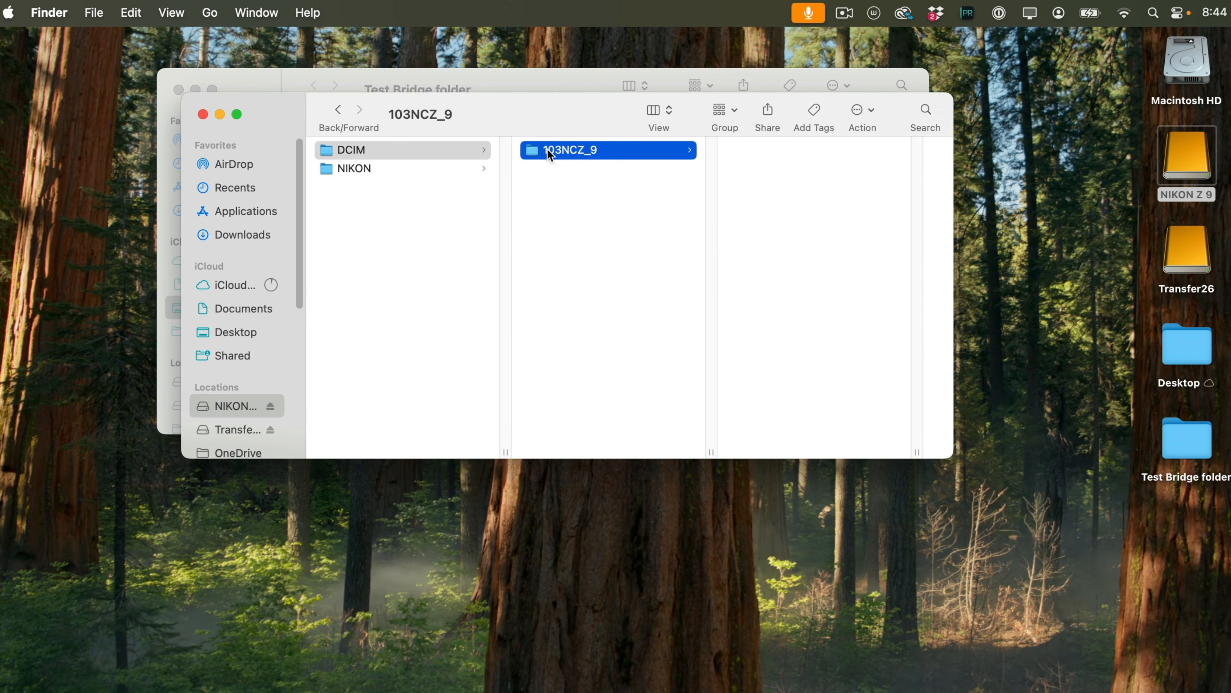
{"action": "left_click", "coordinate": [784, 189]}
{"action": "scroll", "coordinate": [634, 266], "scroll_direction": "down", "scroll_amount": 5}
{"action": "scroll", "coordinate": [636, 272], "scroll_direction": "down", "scroll_amount": 20}
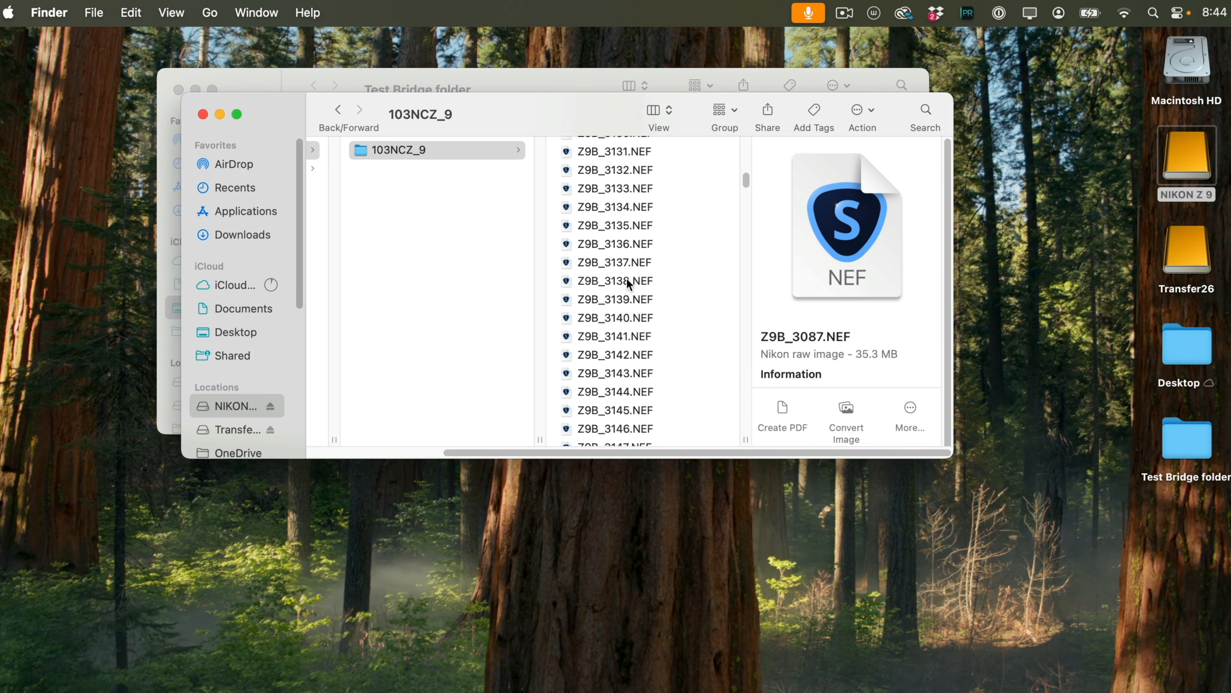
{"action": "scroll", "coordinate": [622, 296], "scroll_direction": "down", "scroll_amount": 3}
{"action": "scroll", "coordinate": [616, 272], "scroll_direction": "up", "scroll_amount": 18}
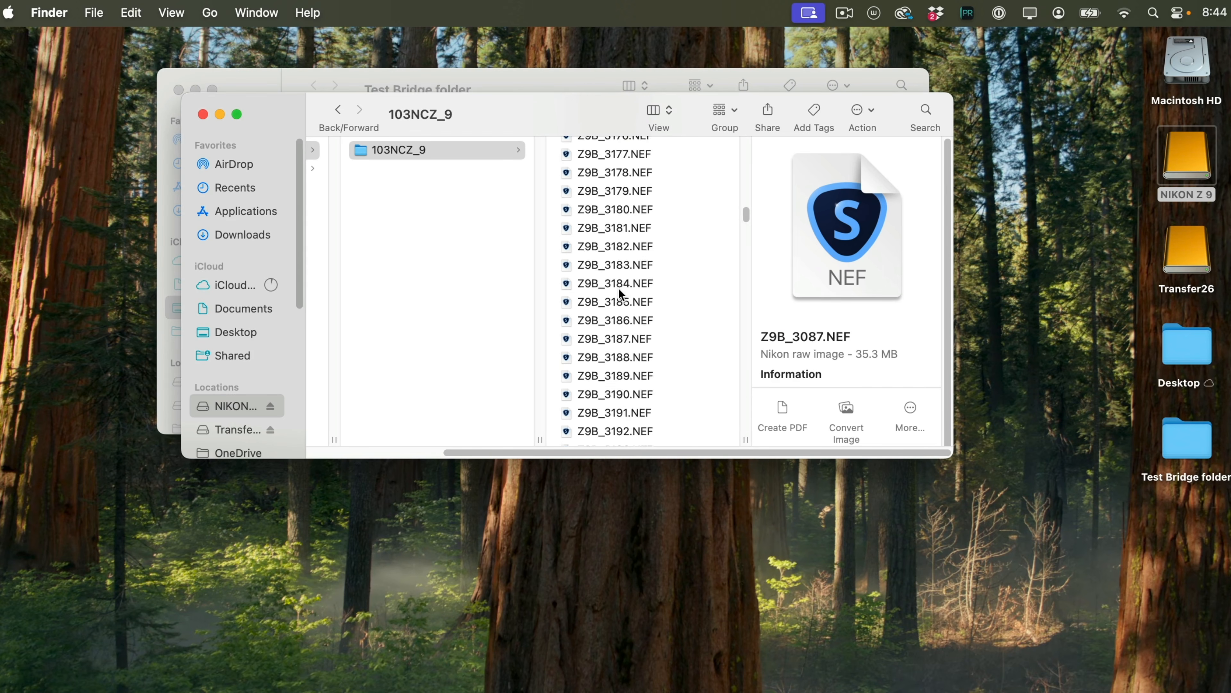
{"action": "left_click", "coordinate": [606, 176]}
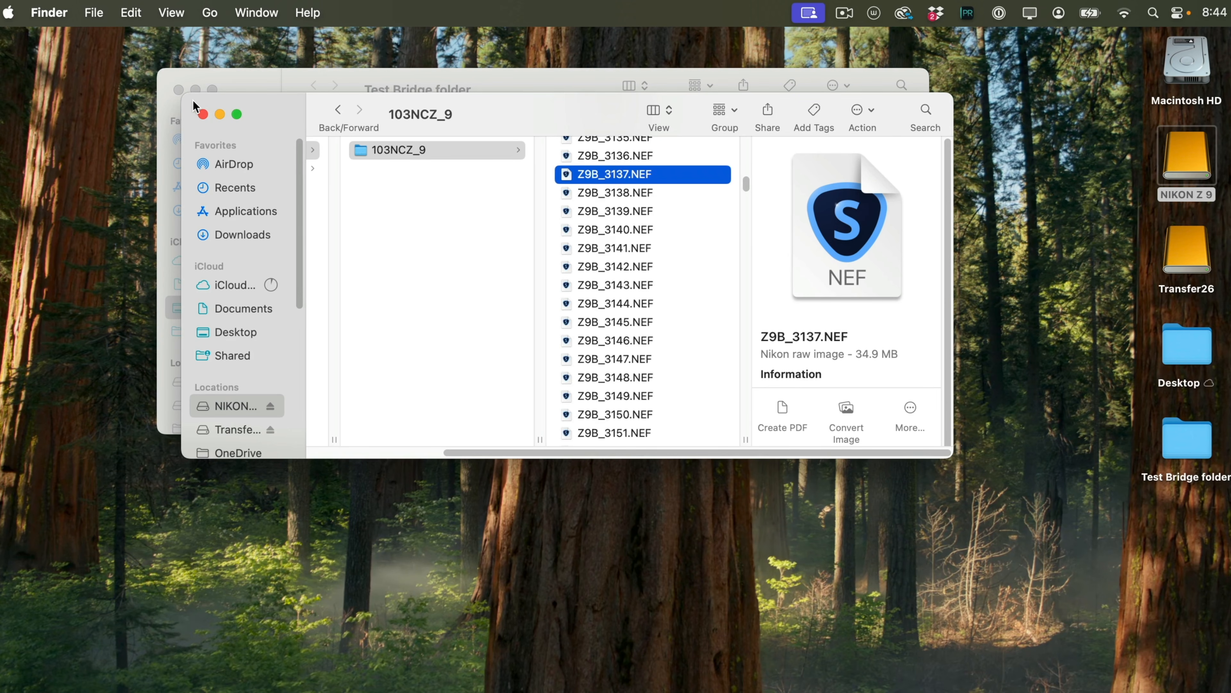
{"action": "left_click", "coordinate": [203, 114]}
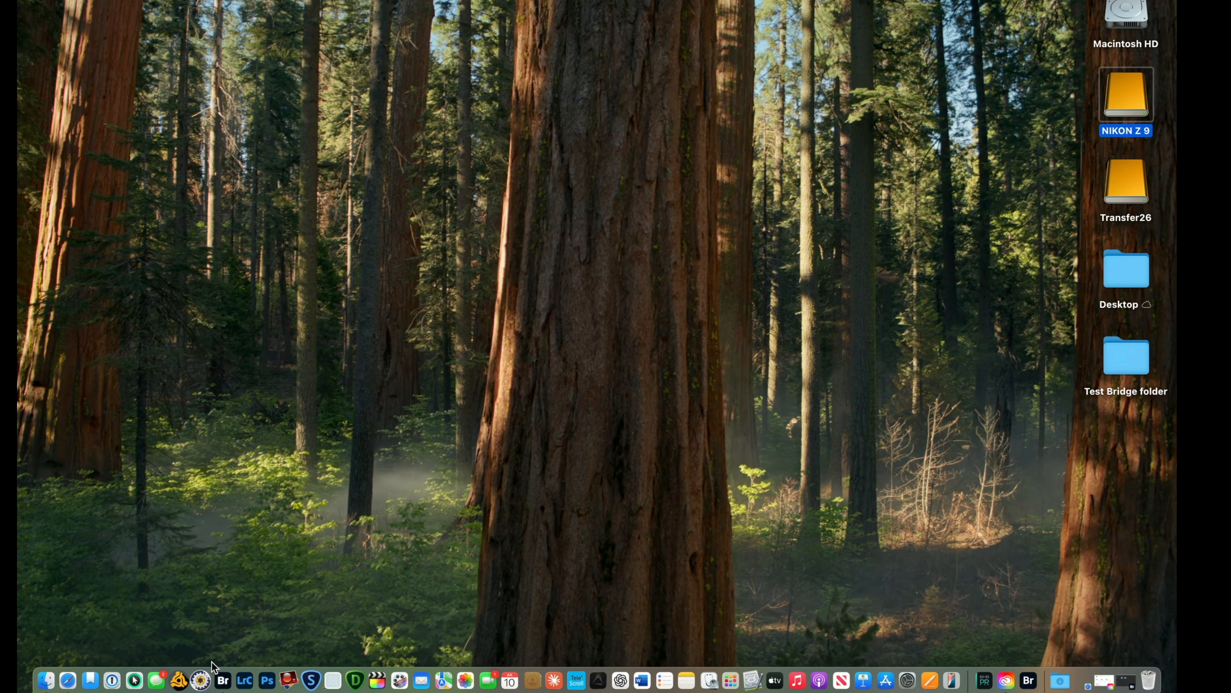
- Switch to Adobe Bridge, show the drives at the Computer level, and take a brief look at the folder tree
{"action": "left_click", "coordinate": [222, 678]}
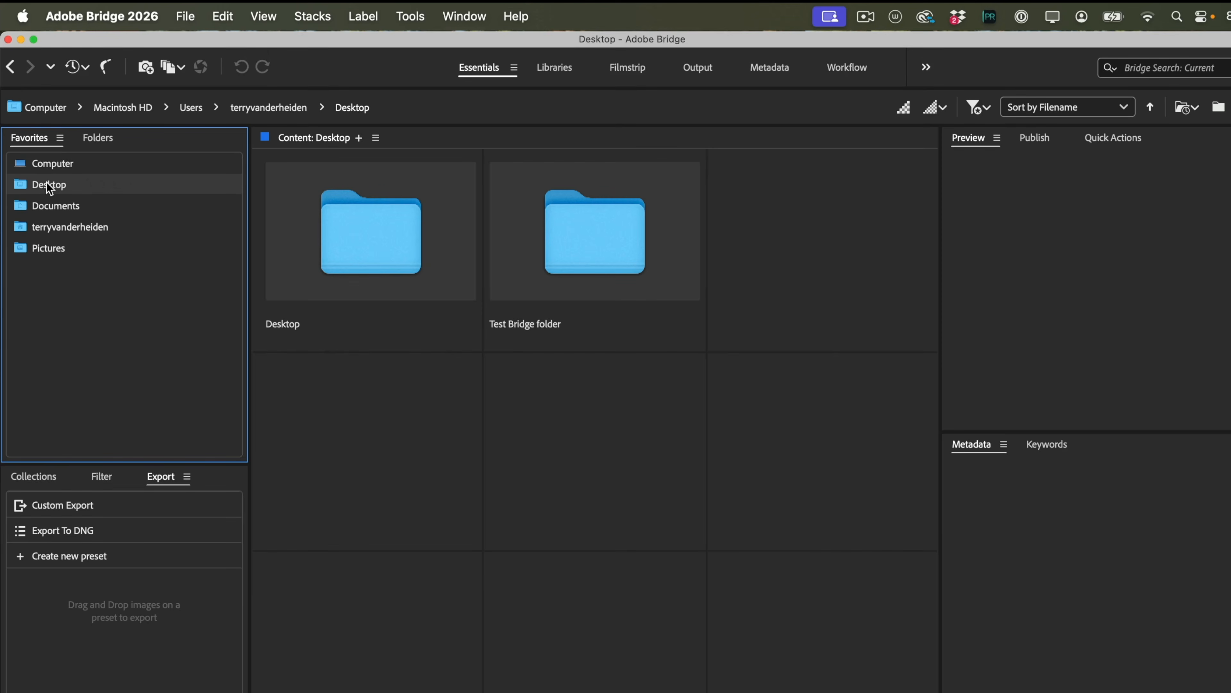
{"action": "left_click", "coordinate": [48, 164]}
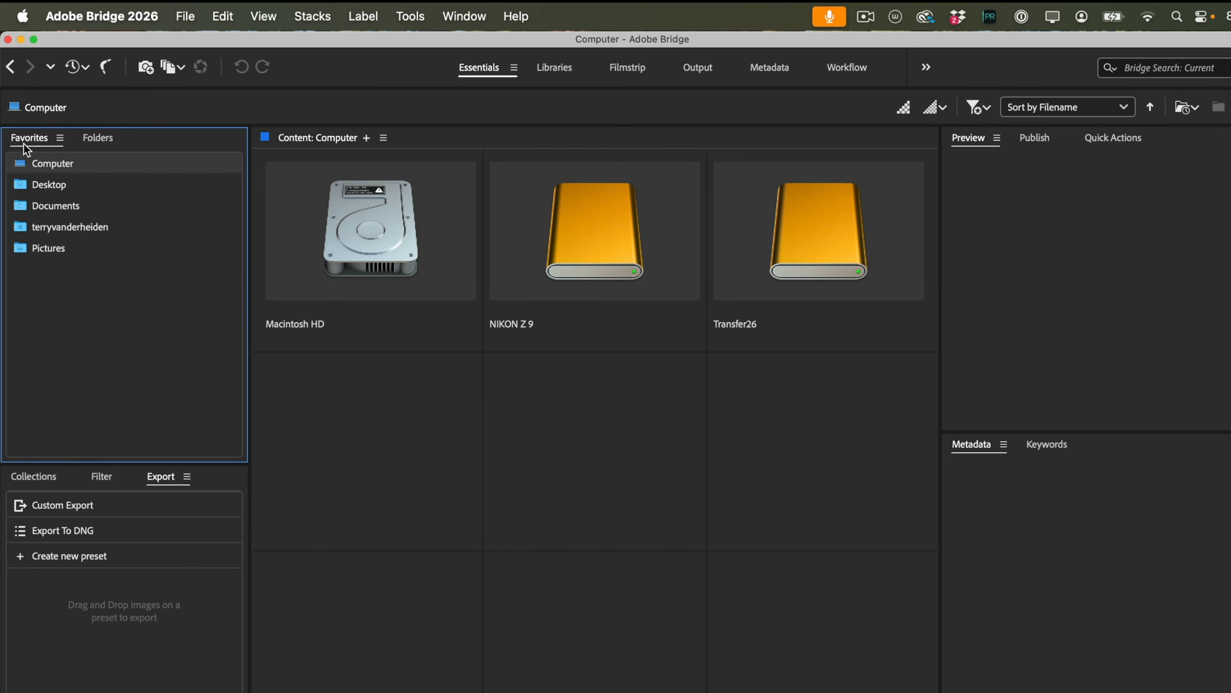
{"action": "left_click", "coordinate": [107, 141]}
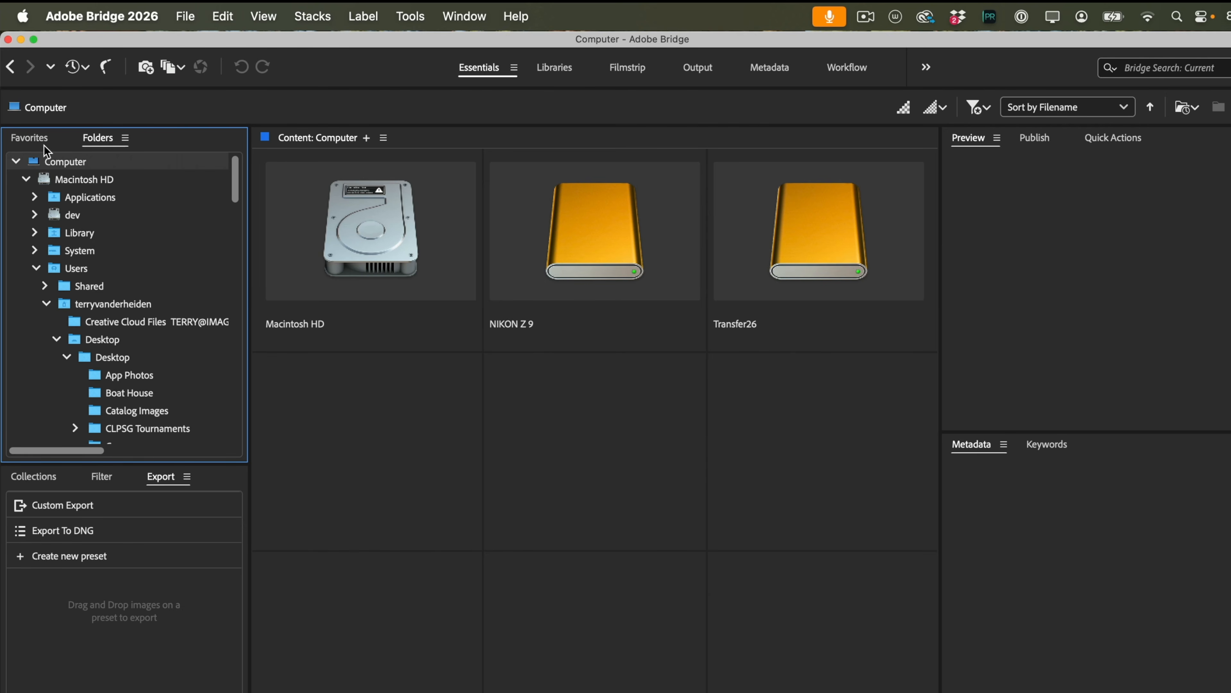
{"action": "left_click", "coordinate": [29, 137]}
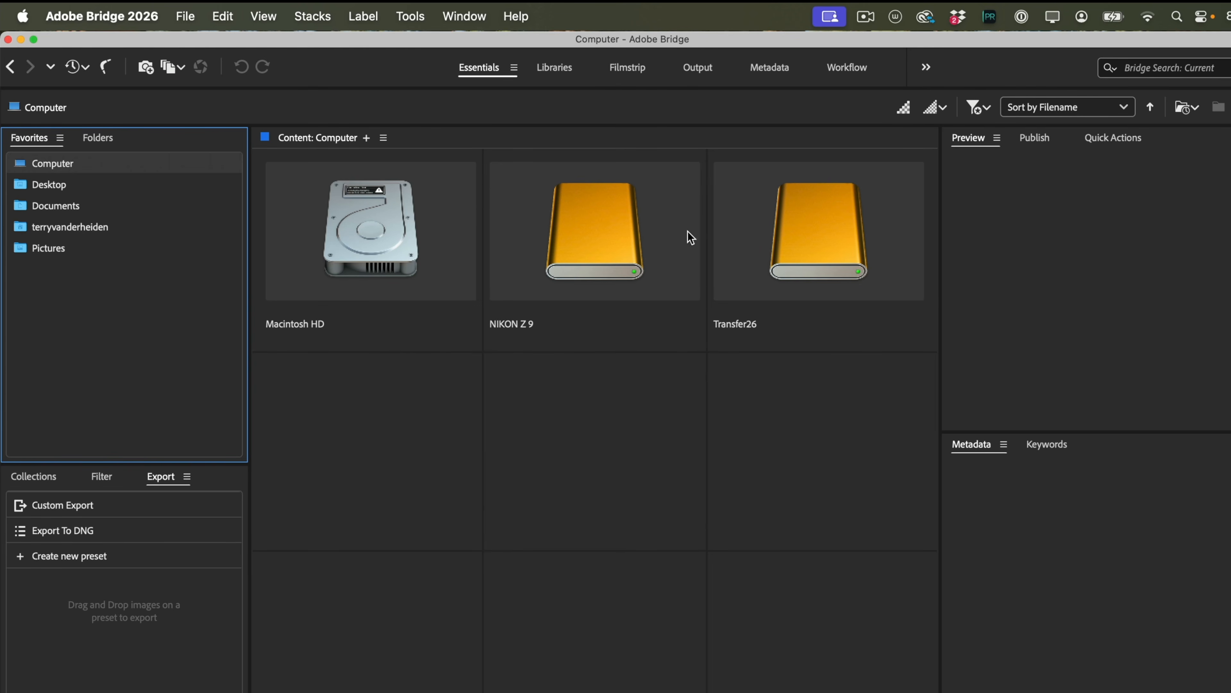
- Open the 103NCZ_9 folder inside DCIM on the NIKON Z 9 card
{"action": "double_click", "coordinate": [600, 248]}
{"action": "double_click", "coordinate": [343, 239]}
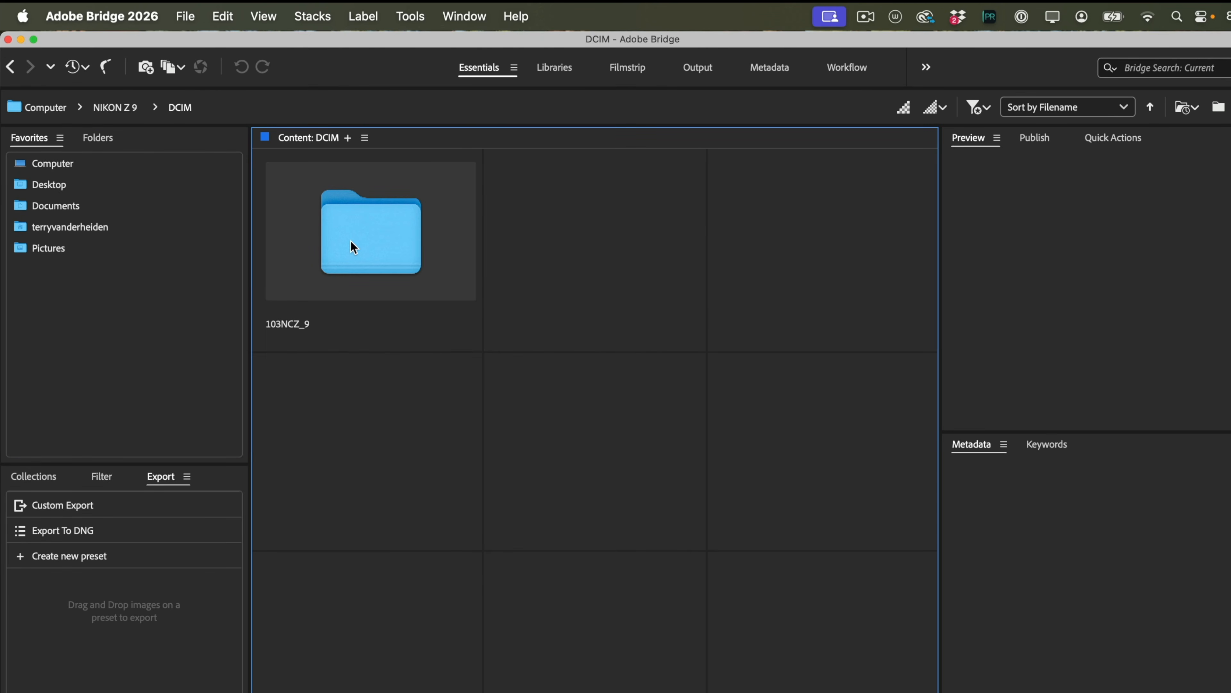
{"action": "double_click", "coordinate": [351, 241]}
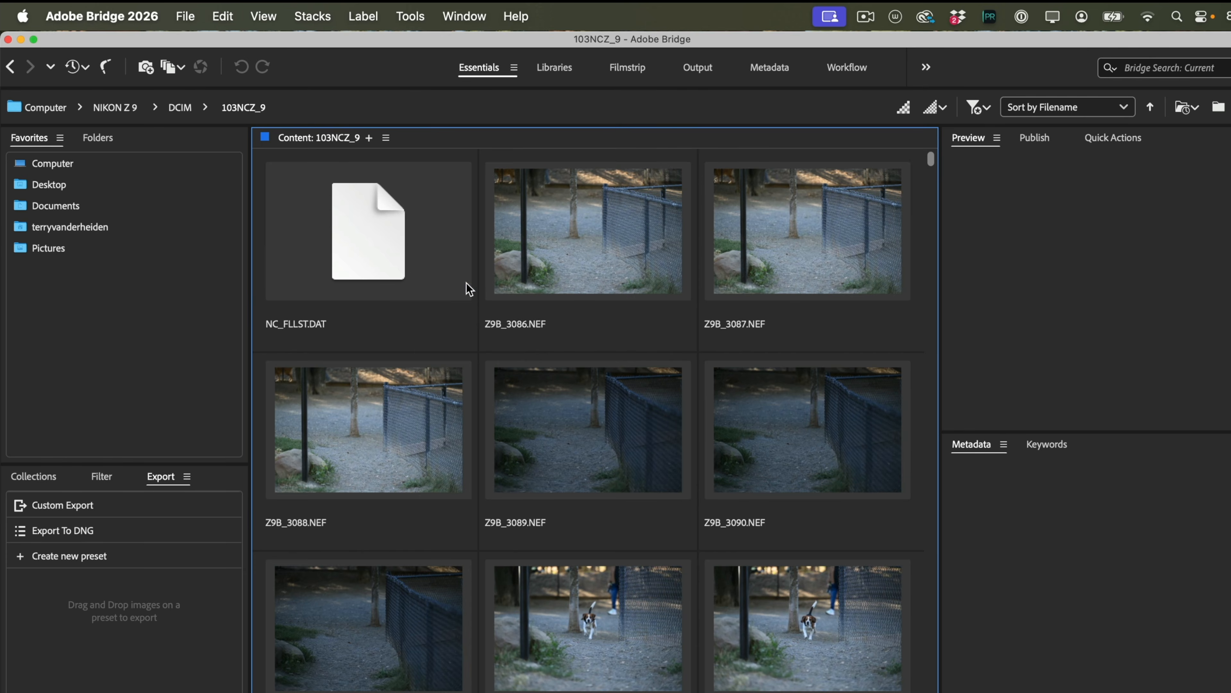
- Look through the card's image thumbnails and select Z9B_3209.NEF to view its preview and metadata
{"action": "scroll", "coordinate": [692, 284], "scroll_direction": "down", "scroll_amount": 10}
{"action": "scroll", "coordinate": [697, 285], "scroll_direction": "down", "scroll_amount": 20}
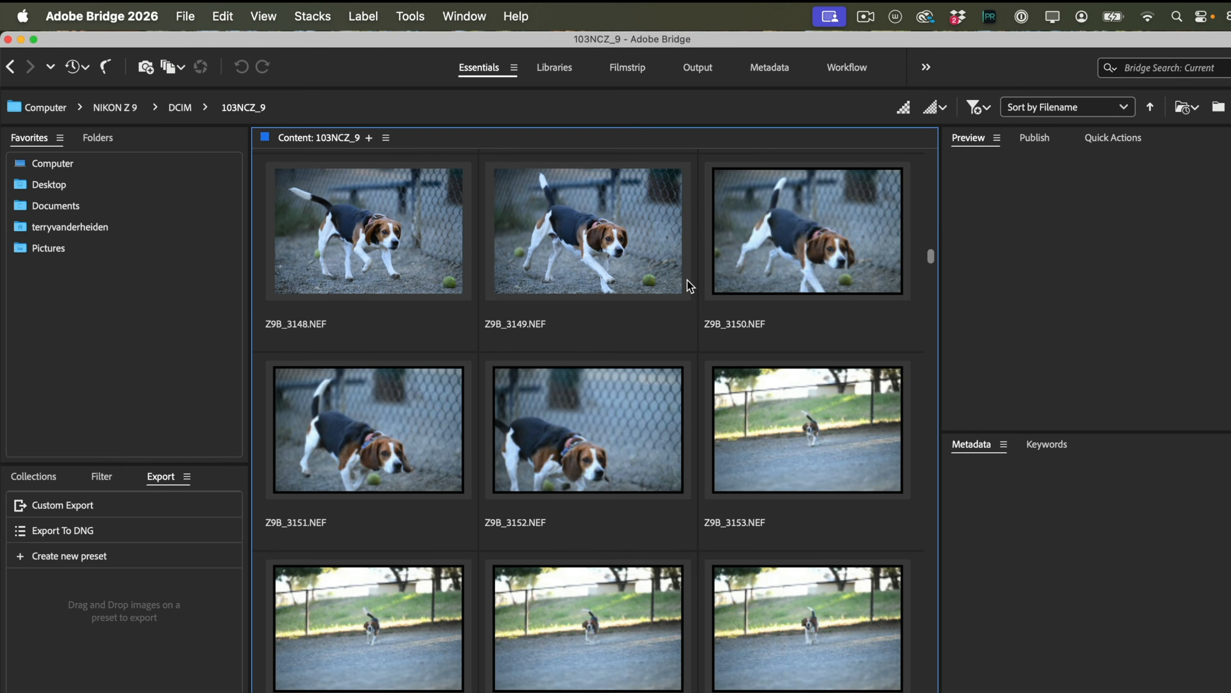
{"action": "scroll", "coordinate": [691, 286], "scroll_direction": "down", "scroll_amount": 20}
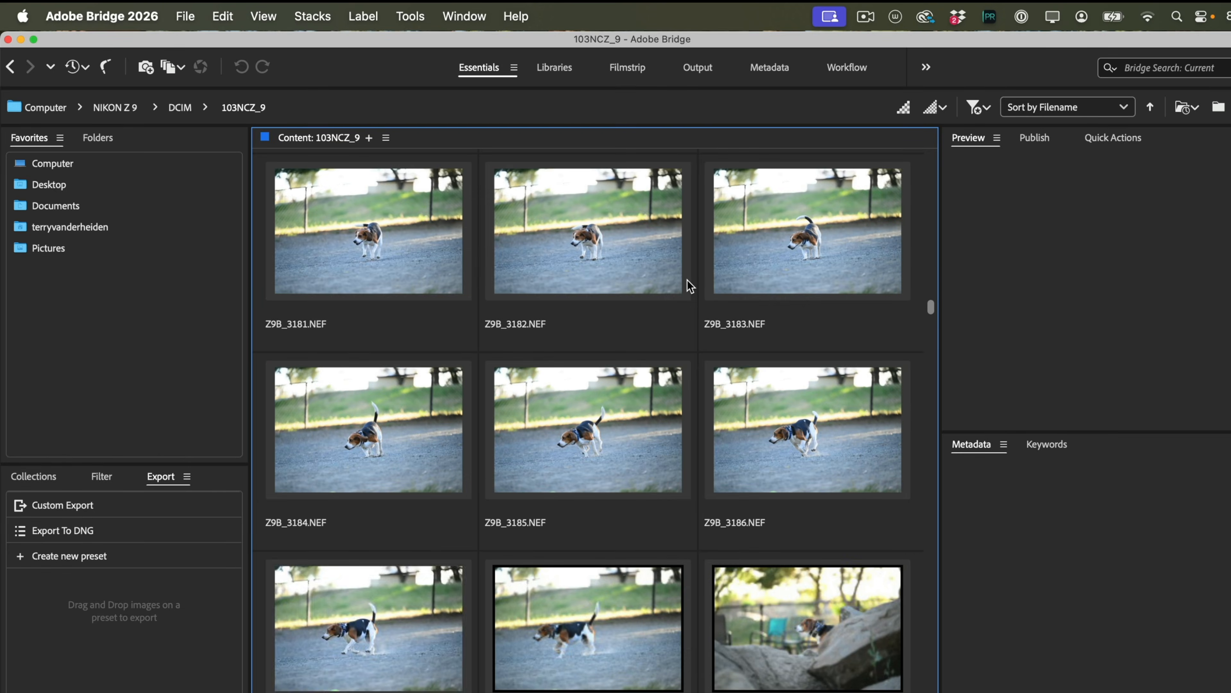
{"action": "scroll", "coordinate": [691, 286], "scroll_direction": "down", "scroll_amount": 15}
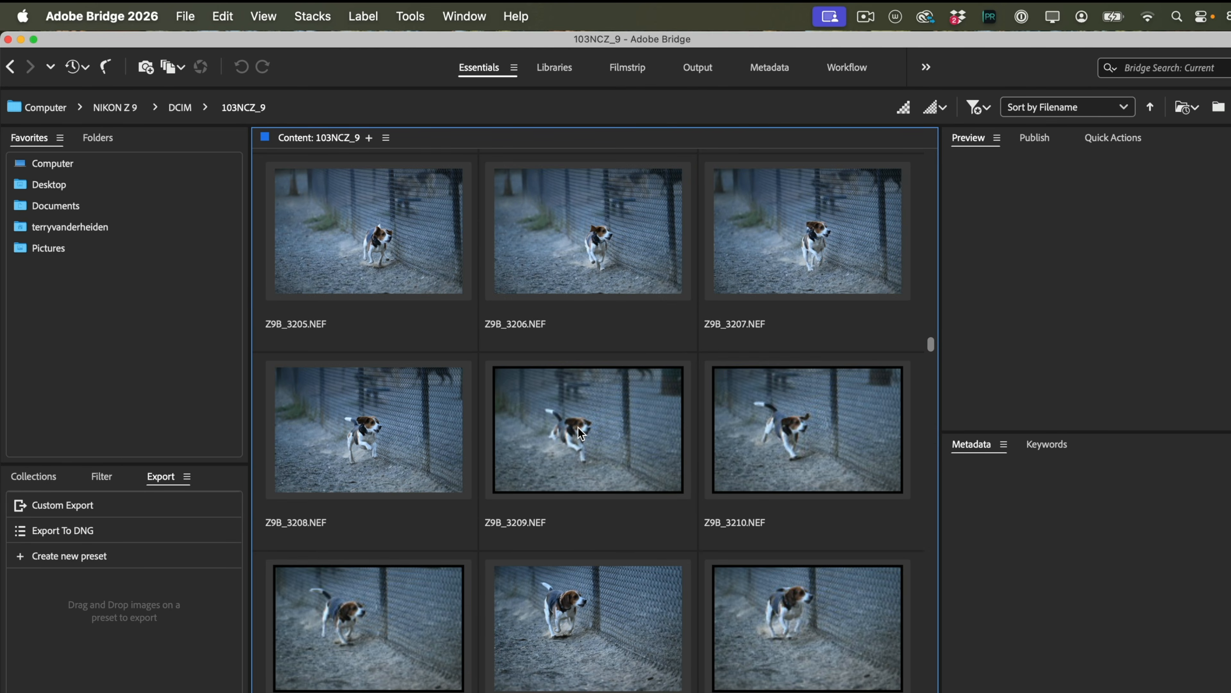
{"action": "left_click", "coordinate": [580, 431]}
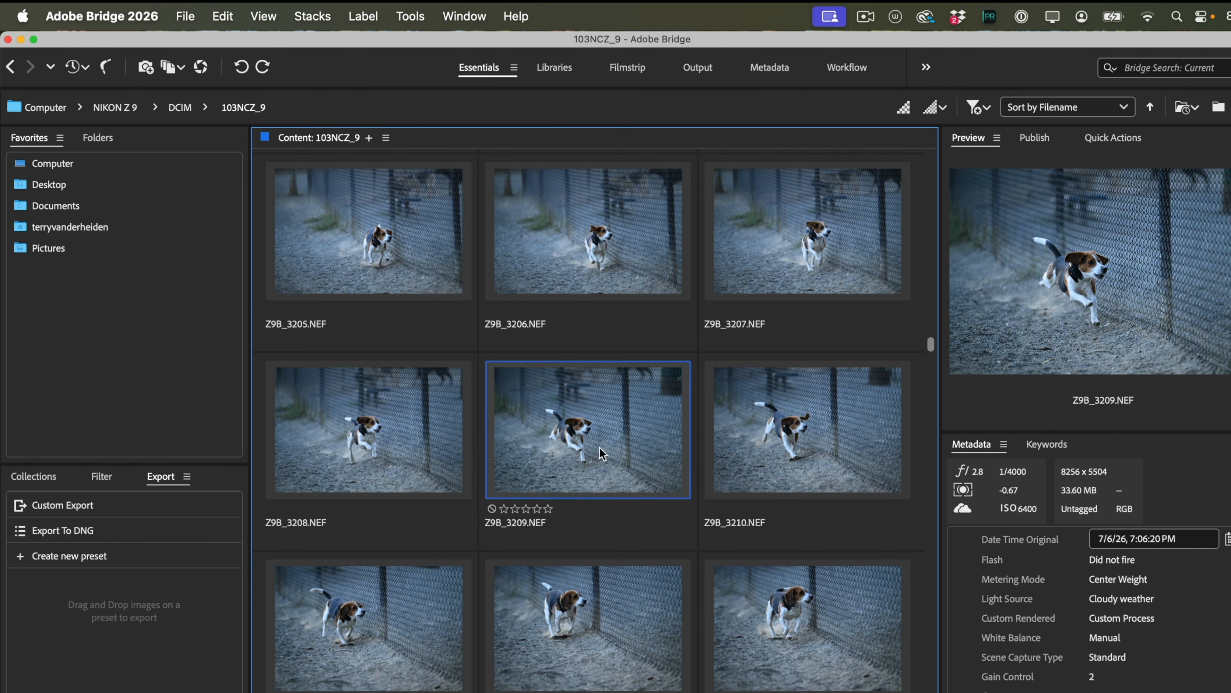
- Leave the memory card and open Test Bridge folder on the Desktop to show its images
{"action": "left_click", "coordinate": [27, 167]}
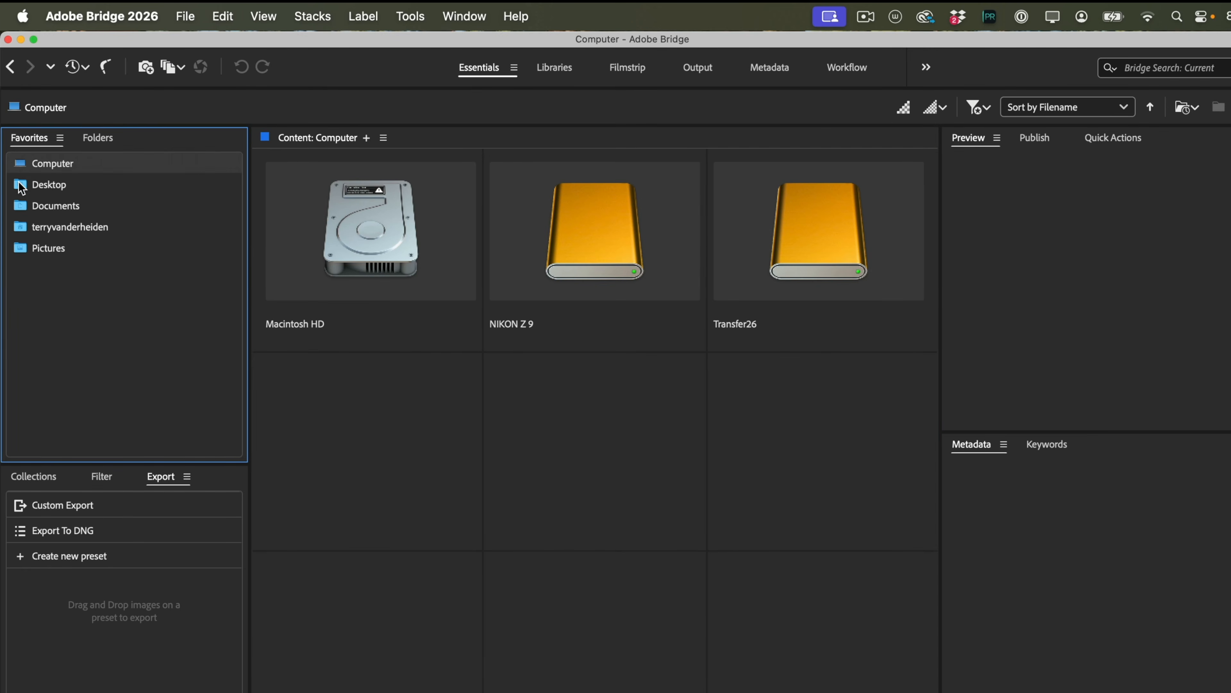
{"action": "left_click", "coordinate": [22, 189]}
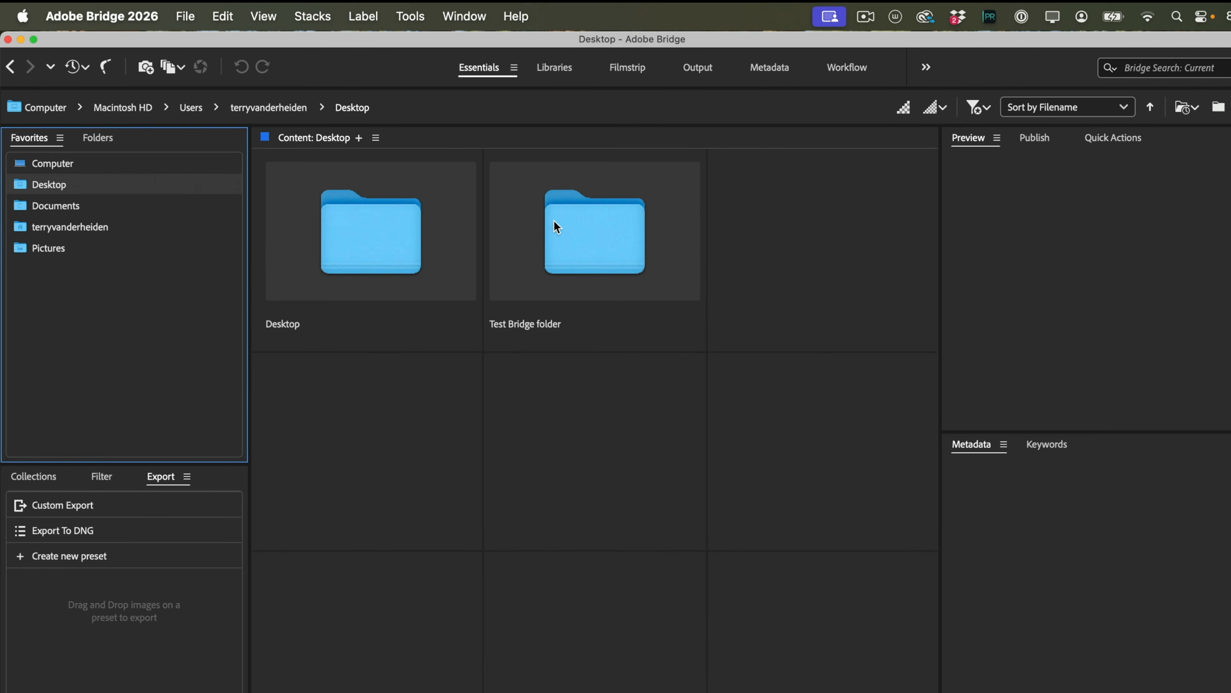
{"action": "left_click", "coordinate": [576, 248]}
{"action": "double_click", "coordinate": [573, 245]}
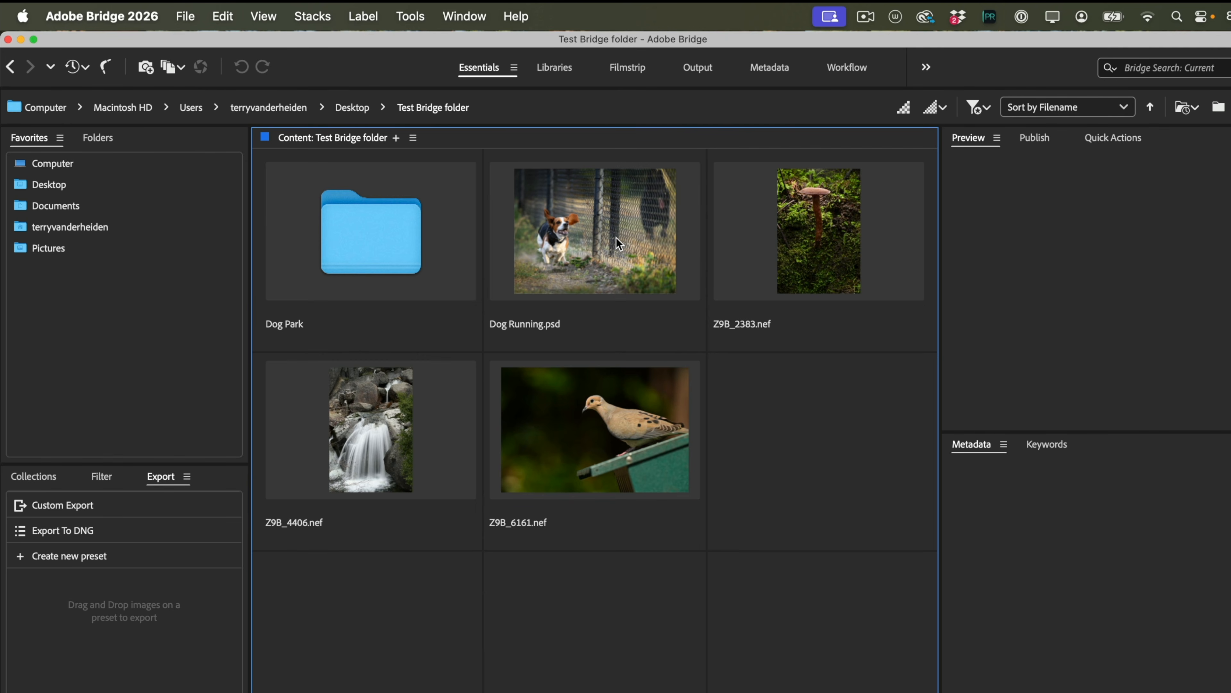
- Examine where Test Bridge folder sits in the folder hierarchy, then return to the favorite locations
{"action": "left_click", "coordinate": [107, 142]}
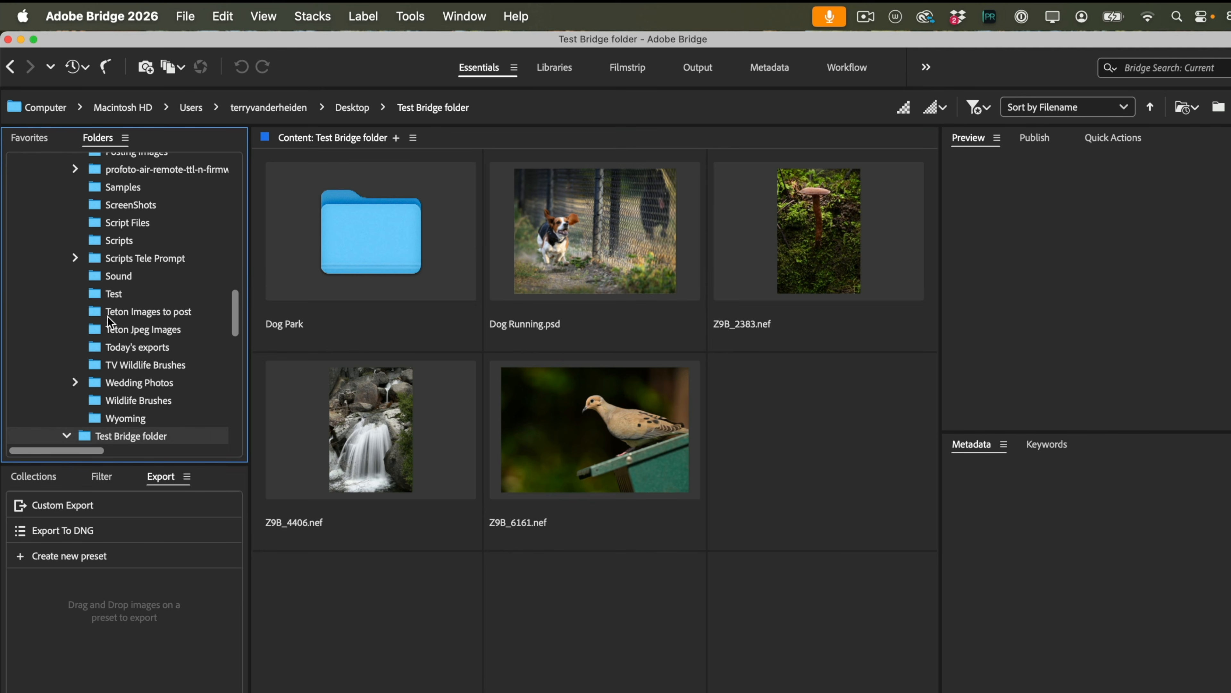
{"action": "scroll", "coordinate": [114, 335], "scroll_direction": "down", "scroll_amount": 5}
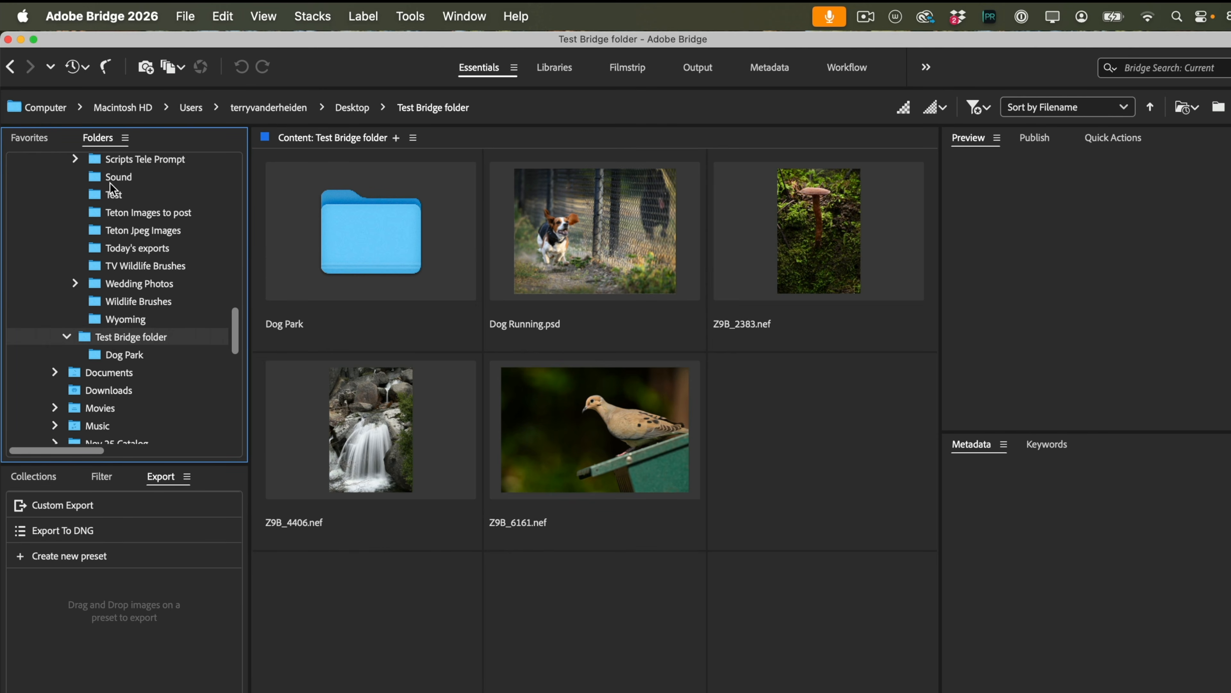
{"action": "scroll", "coordinate": [96, 203], "scroll_direction": "up", "scroll_amount": 15}
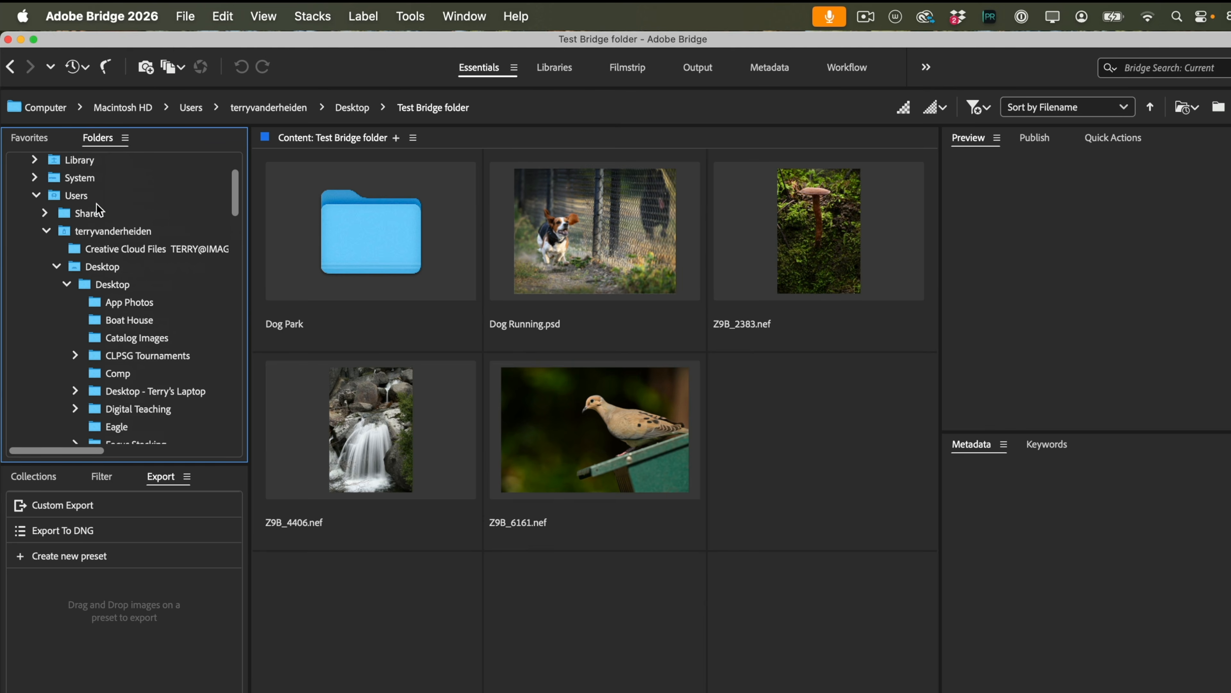
{"action": "left_click", "coordinate": [34, 137]}
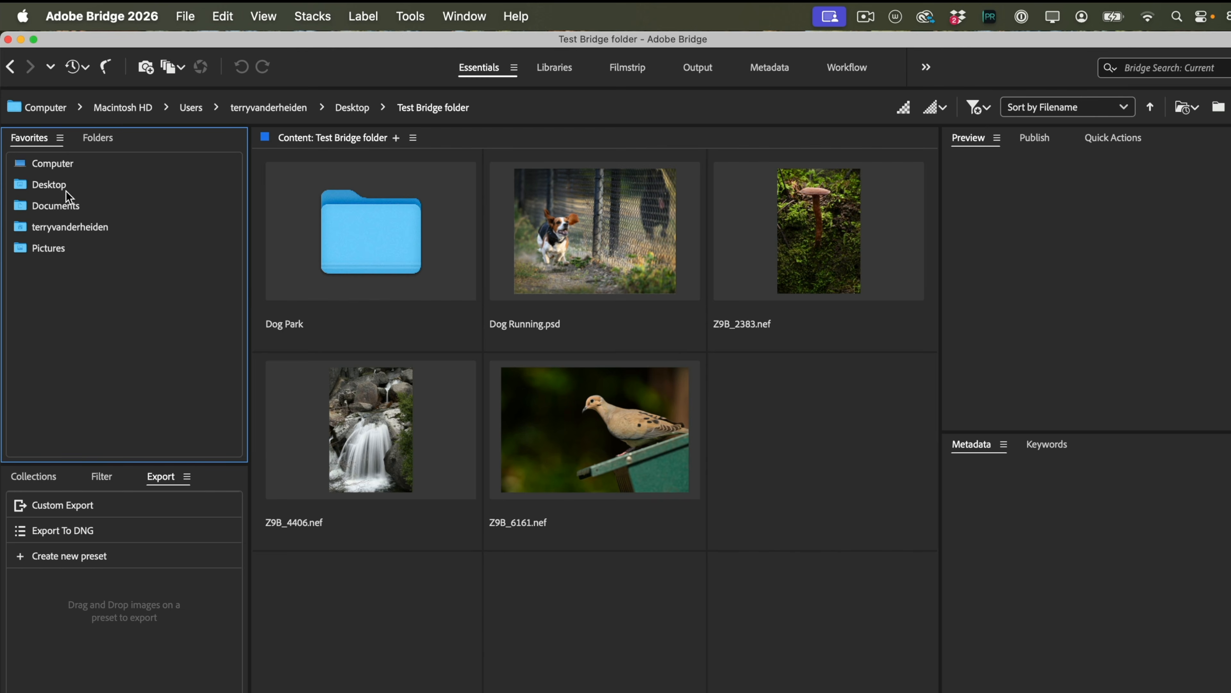
- View the contents of the nested Desktop folder, then open the Transfer26 drive from the Computer location
{"action": "left_click", "coordinate": [21, 191]}
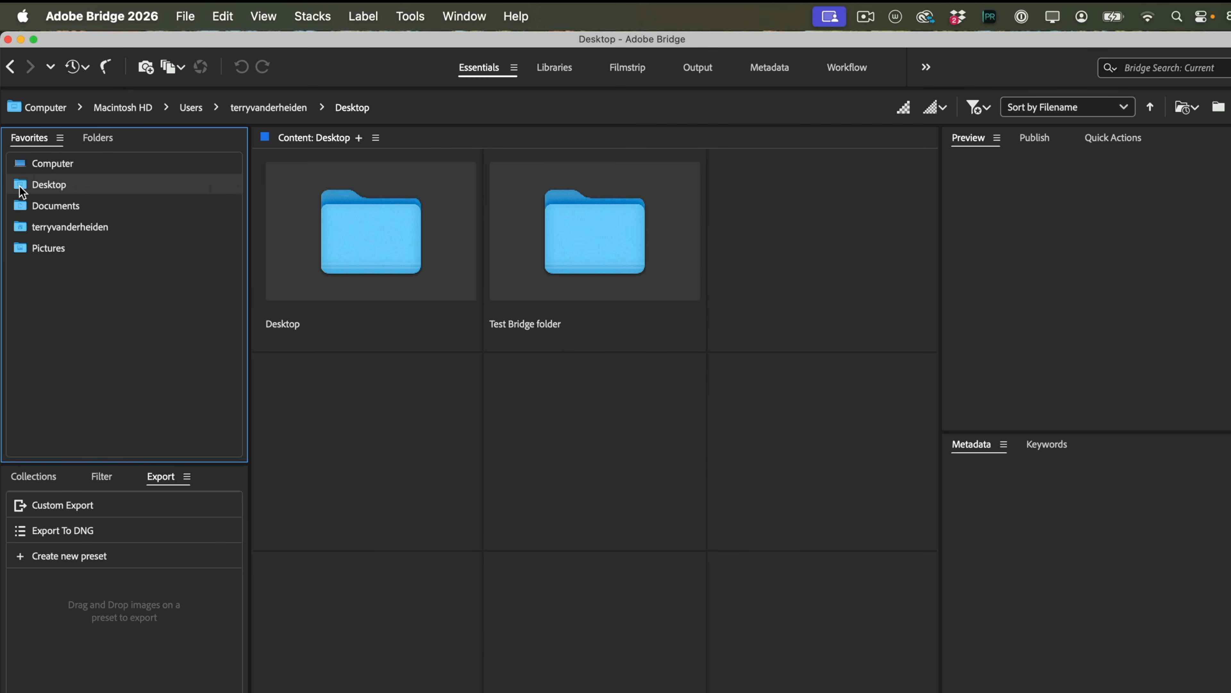
{"action": "double_click", "coordinate": [391, 250]}
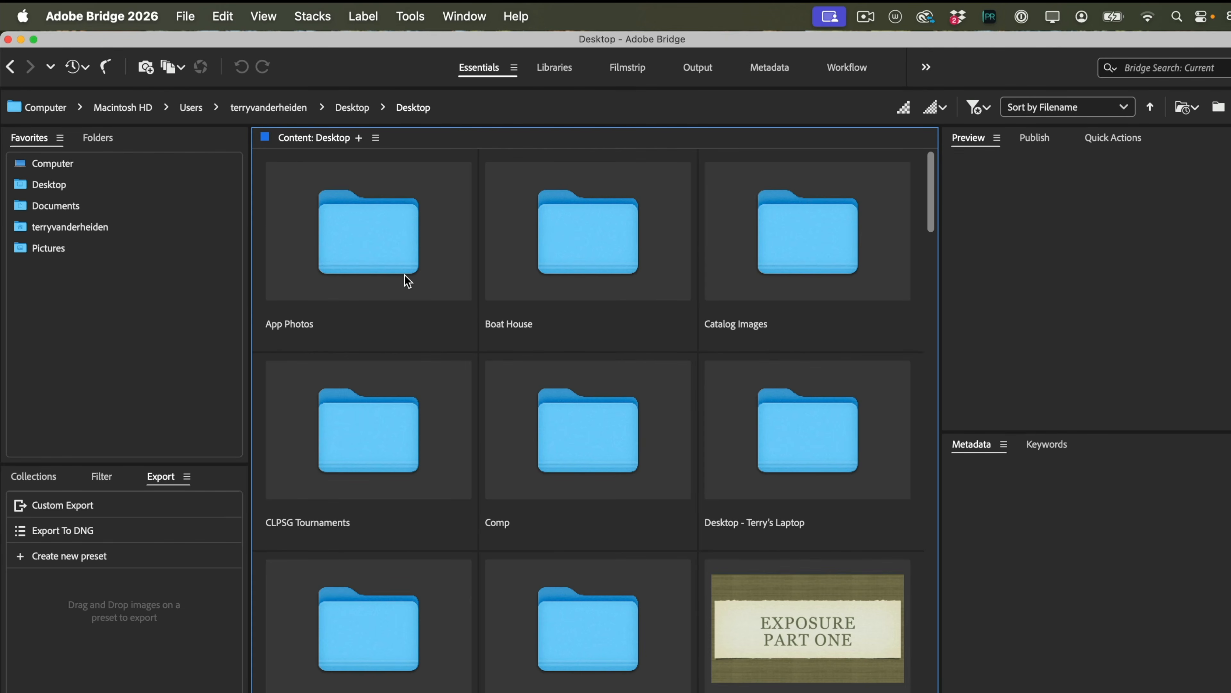
{"action": "left_click", "coordinate": [20, 165]}
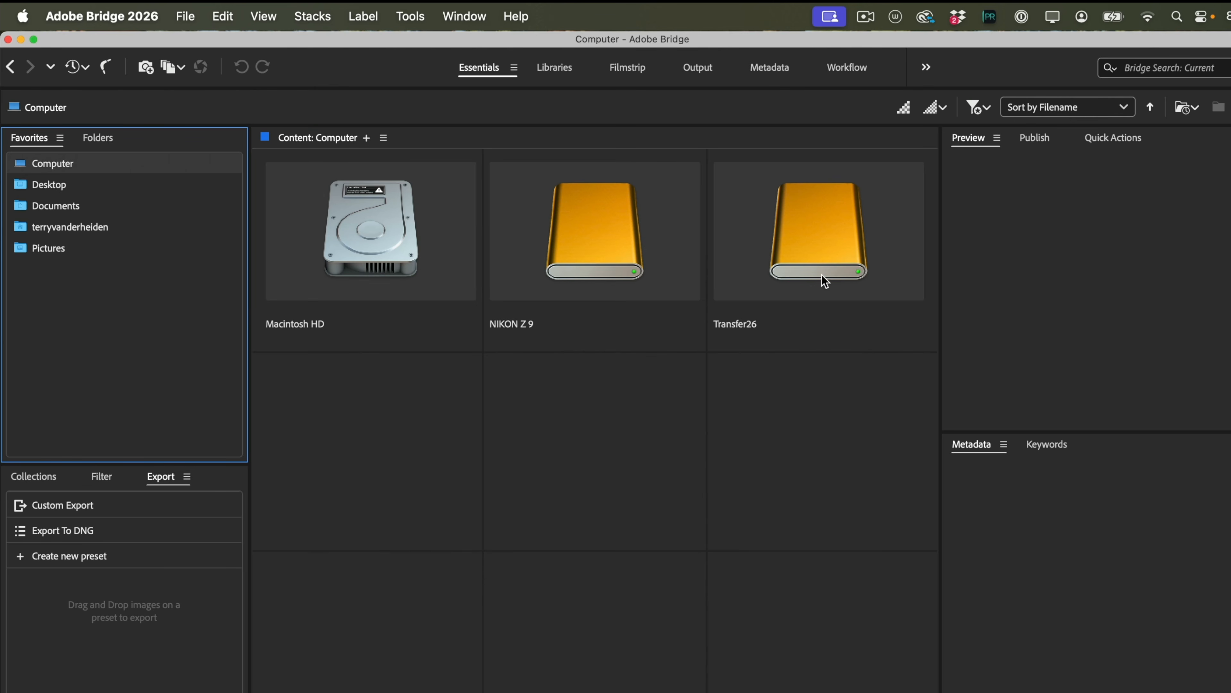
{"action": "left_click", "coordinate": [827, 266]}
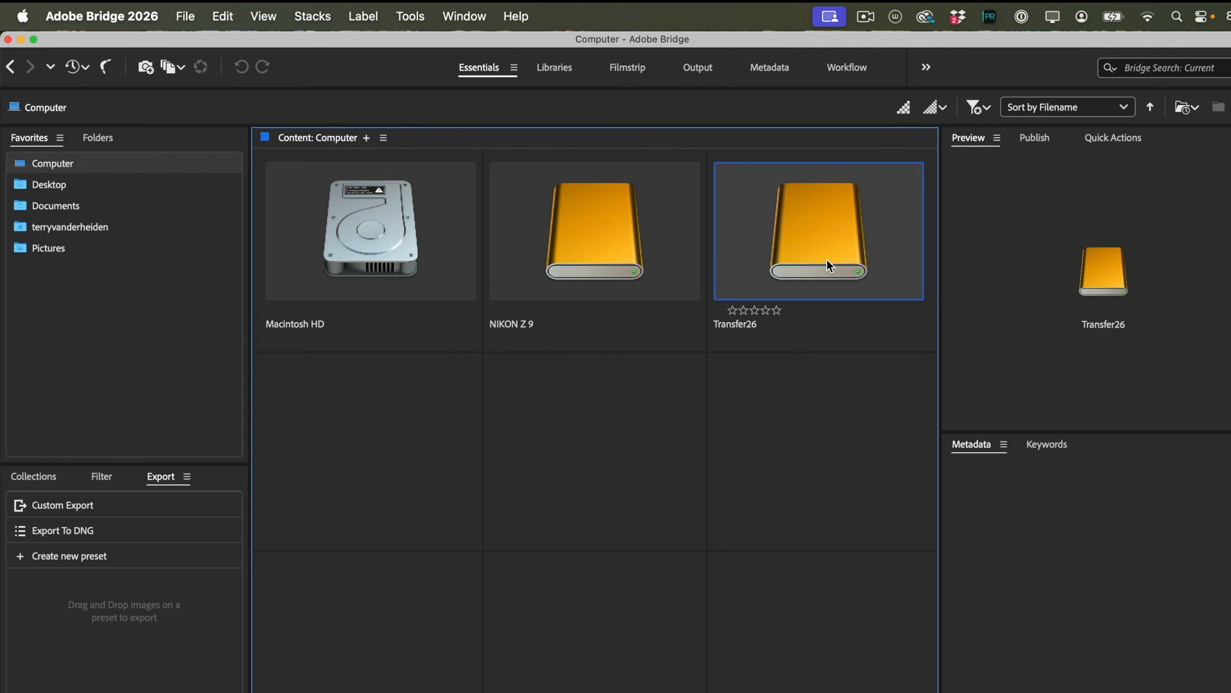
{"action": "double_click", "coordinate": [827, 266]}
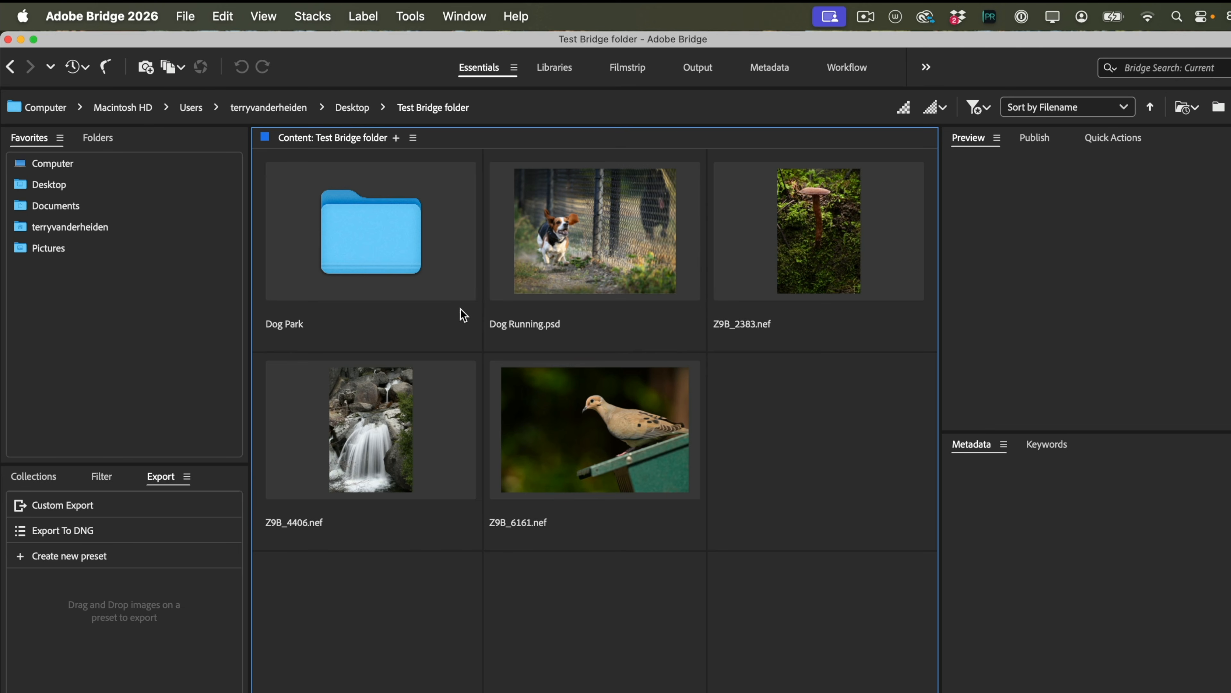
- Minimize Bridge and open Test Bridge folder from the desktop in Finder to inspect its files and the Dog Park subfolder
{"action": "left_click", "coordinate": [21, 40]}
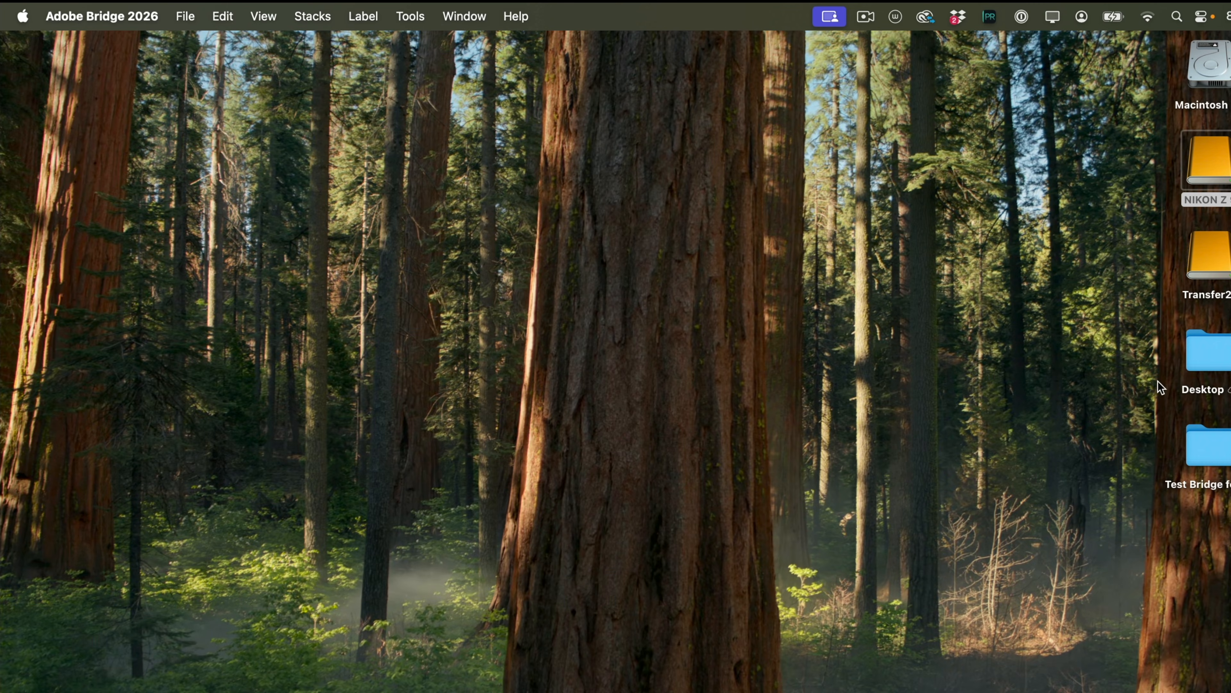
{"action": "left_click", "coordinate": [1228, 454]}
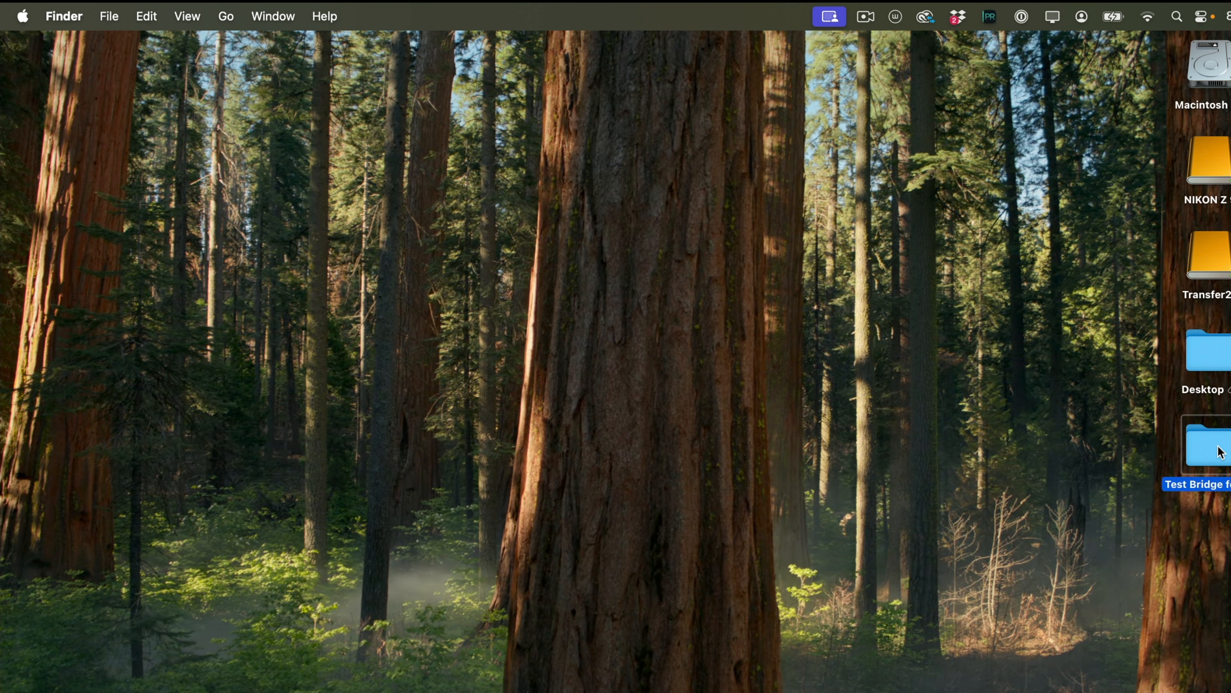
{"action": "double_click", "coordinate": [1221, 453]}
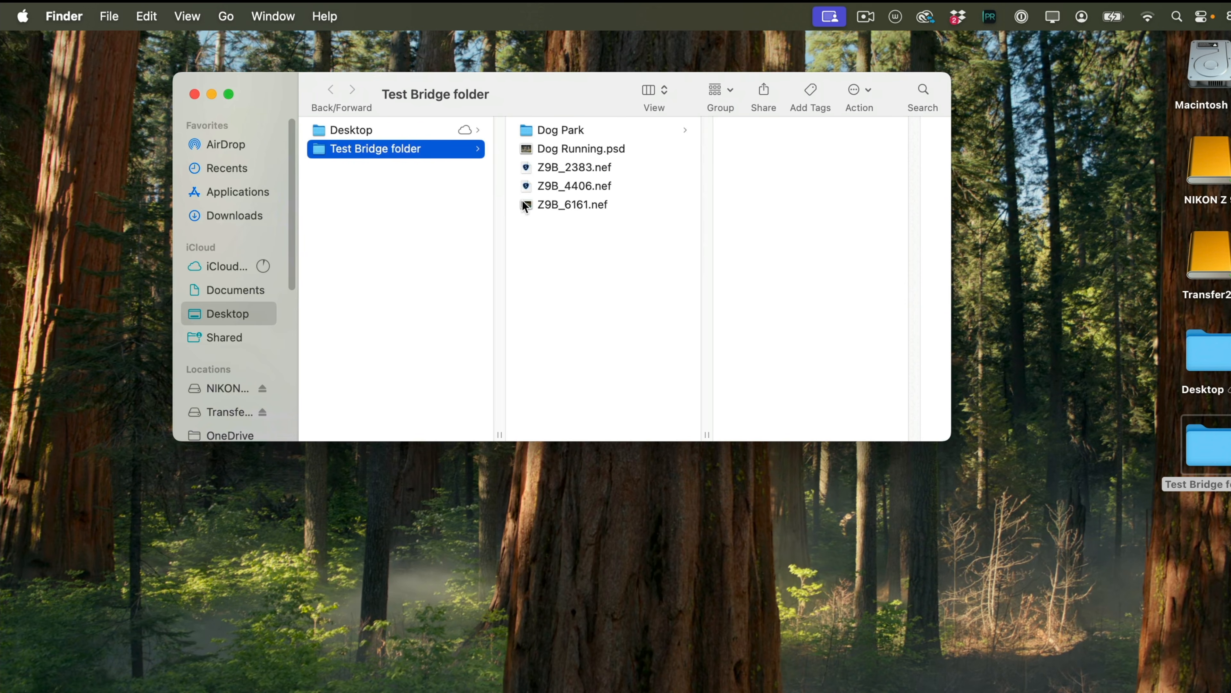
{"action": "left_click", "coordinate": [534, 130]}
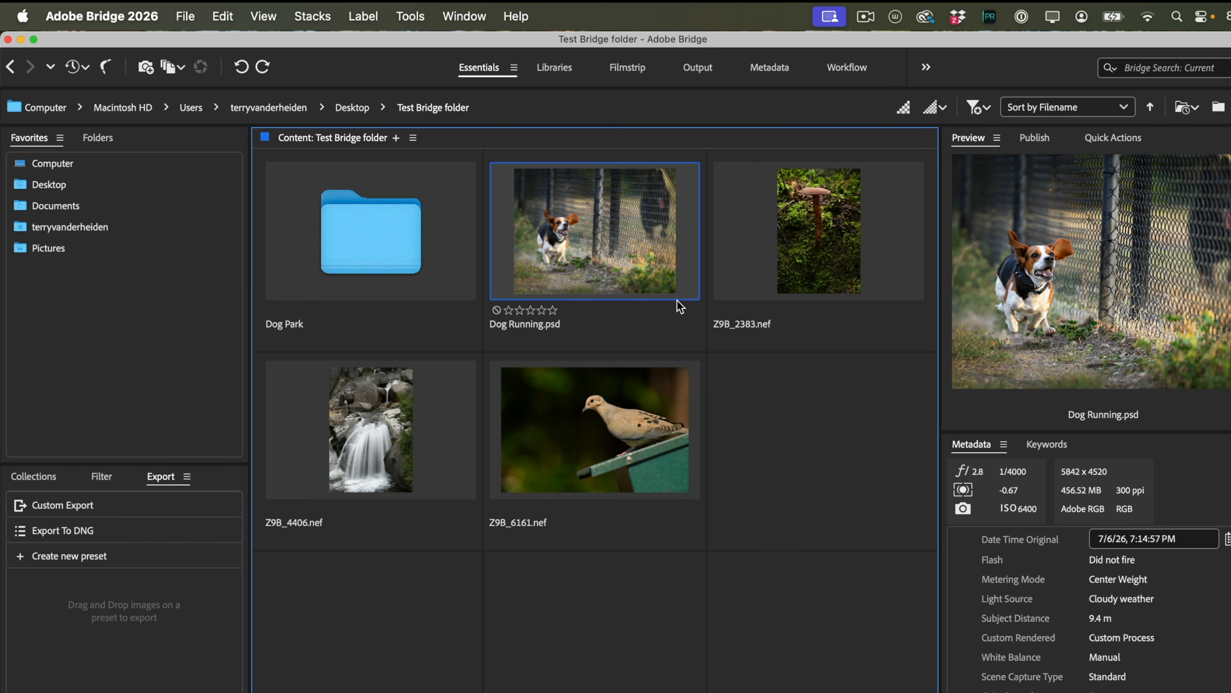
- View Z9B_6161.nef from Test Bridge folder in full-screen preview and step through the other images
{"action": "left_click", "coordinate": [587, 451]}
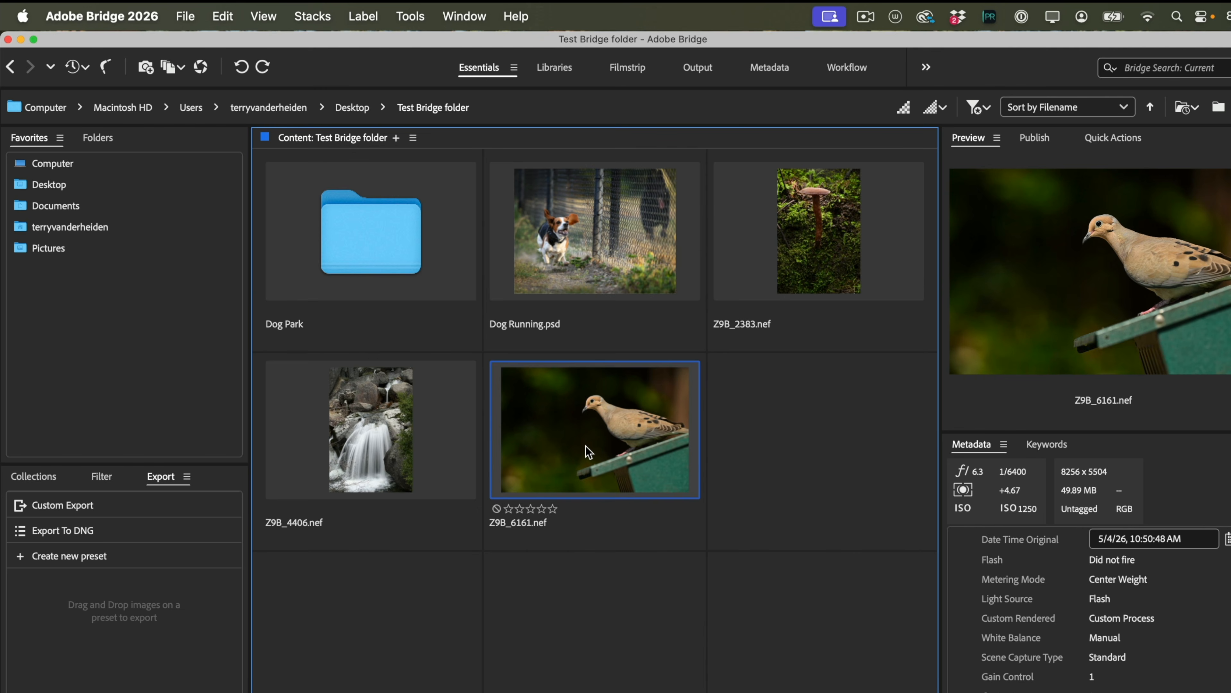
{"action": "key", "text": "space"}
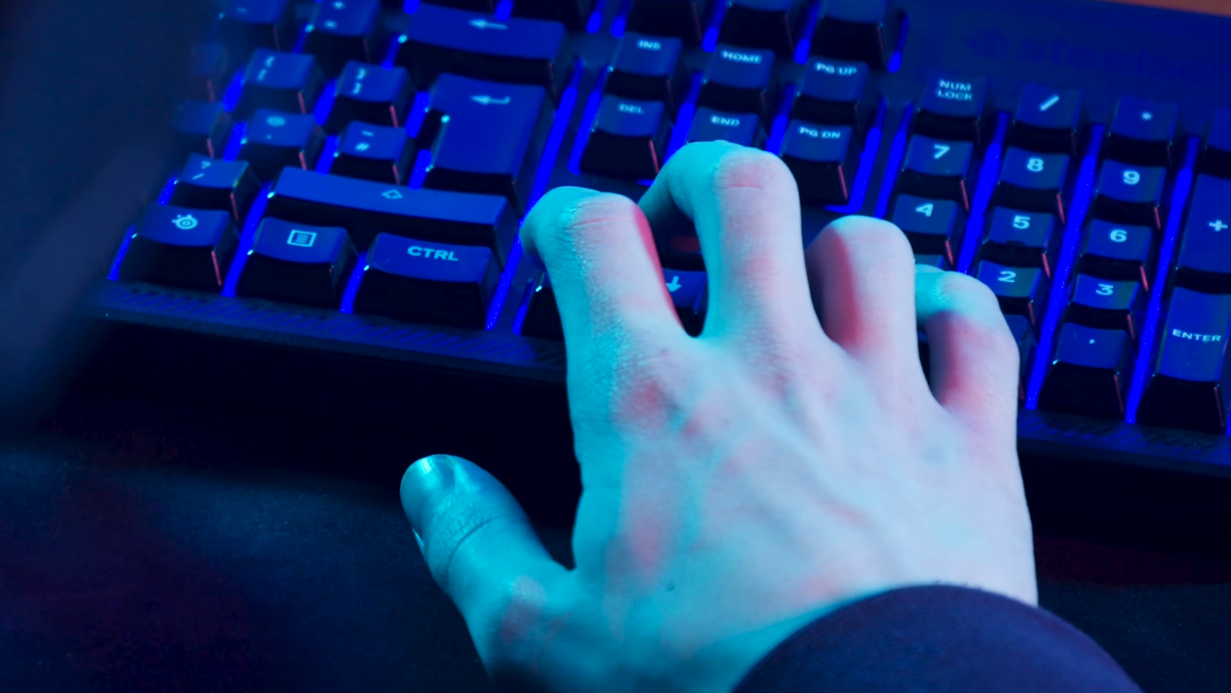
{"action": "key", "text": "Right"}
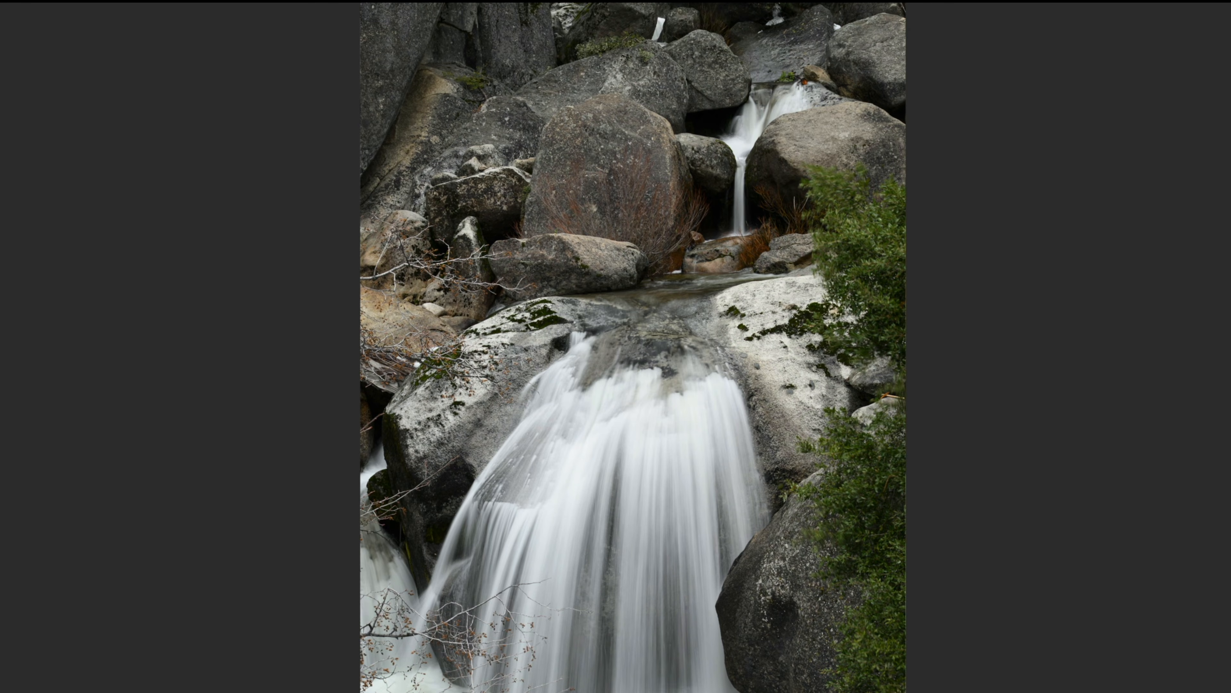
{"action": "key", "text": "Right"}
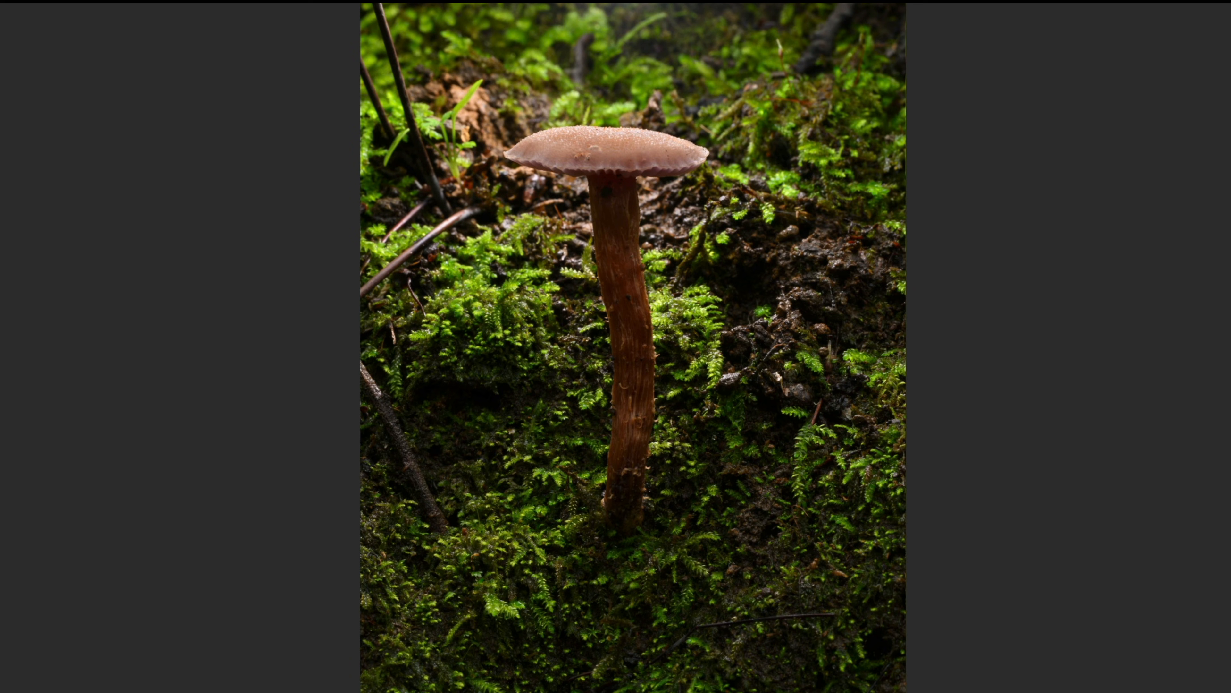
- Step back through the previewed images to the dove photo, close the full-screen preview and open the Dog Park subfolder
{"action": "key", "text": "Left"}
{"action": "key", "text": "Left"}
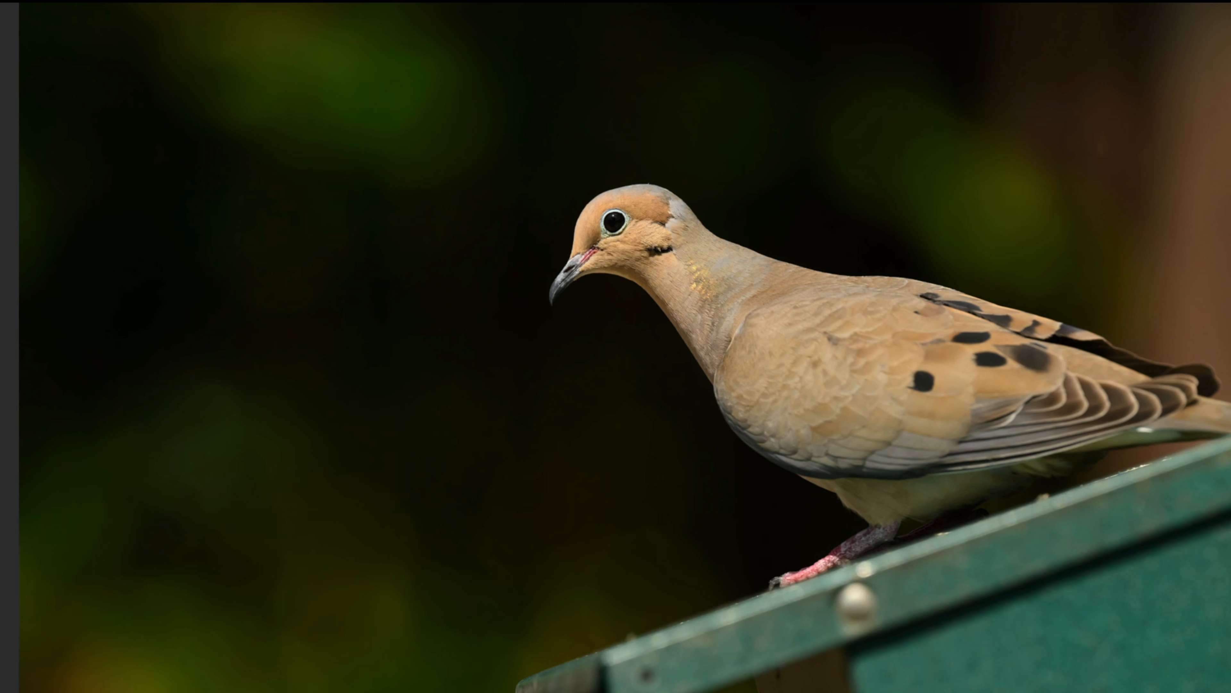
{"action": "key", "text": "space"}
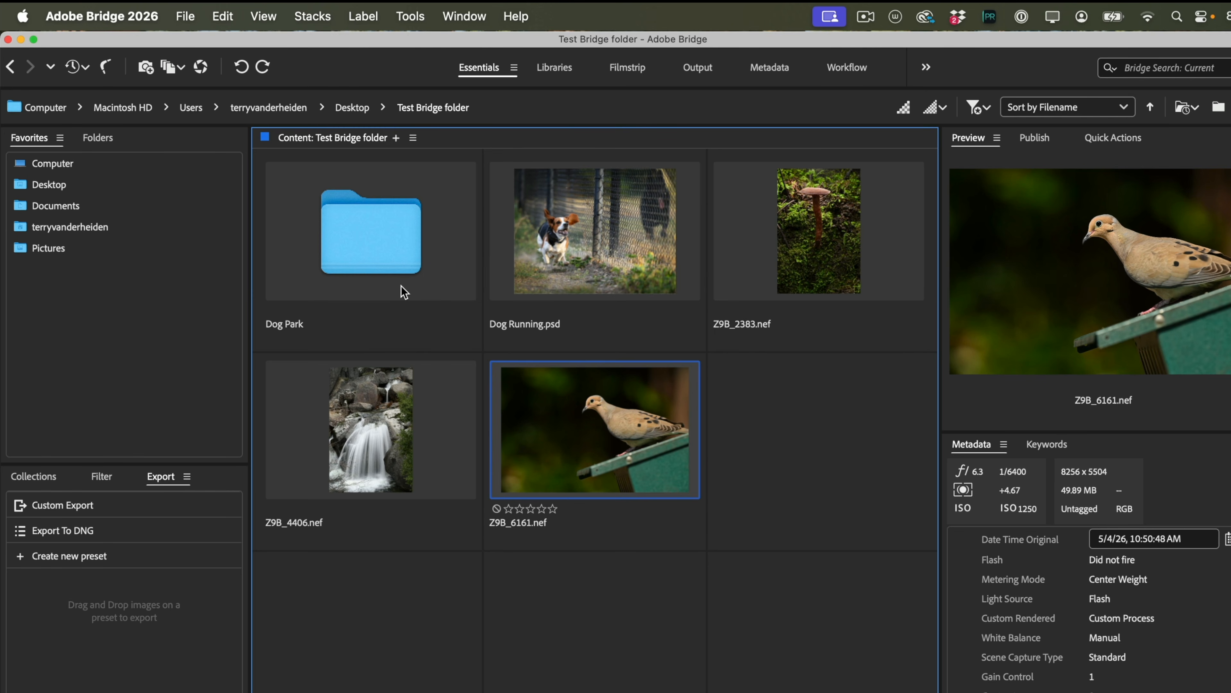
{"action": "double_click", "coordinate": [351, 246]}
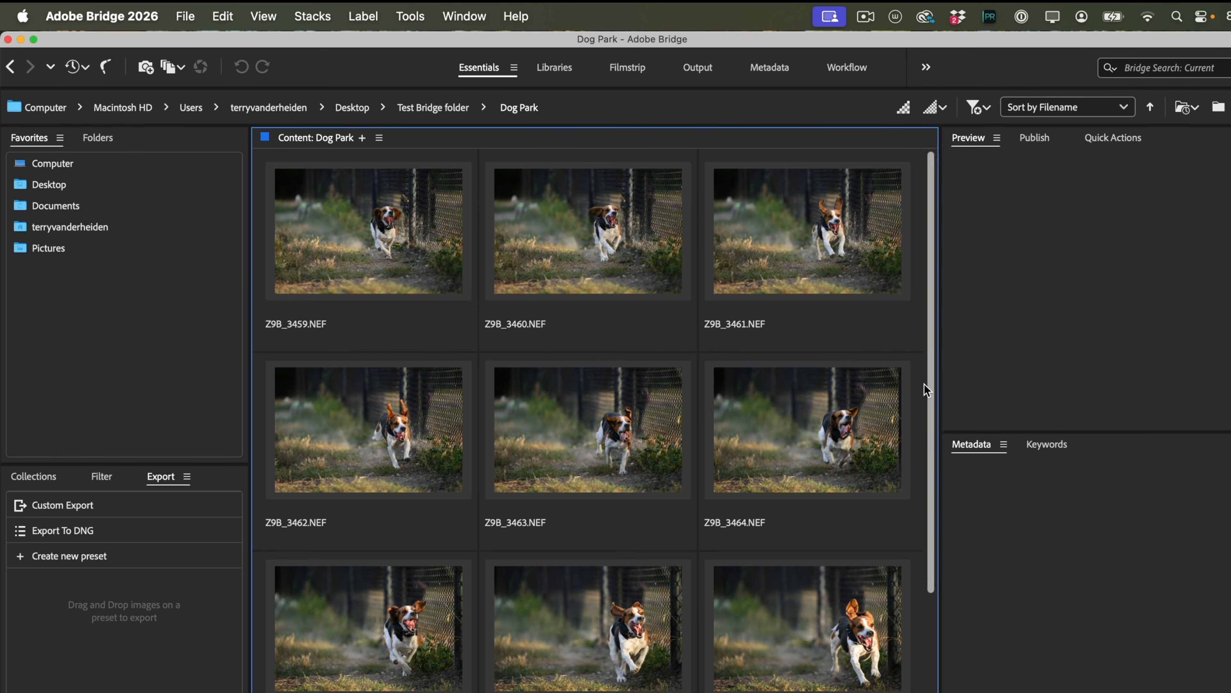
{"action": "mouse_move", "coordinate": [930, 370]}
{"action": "left_mouse_down"}
{"action": "mouse_move", "coordinate": [915, 517]}
{"action": "mouse_move", "coordinate": [921, 352]}
{"action": "left_mouse_up"}
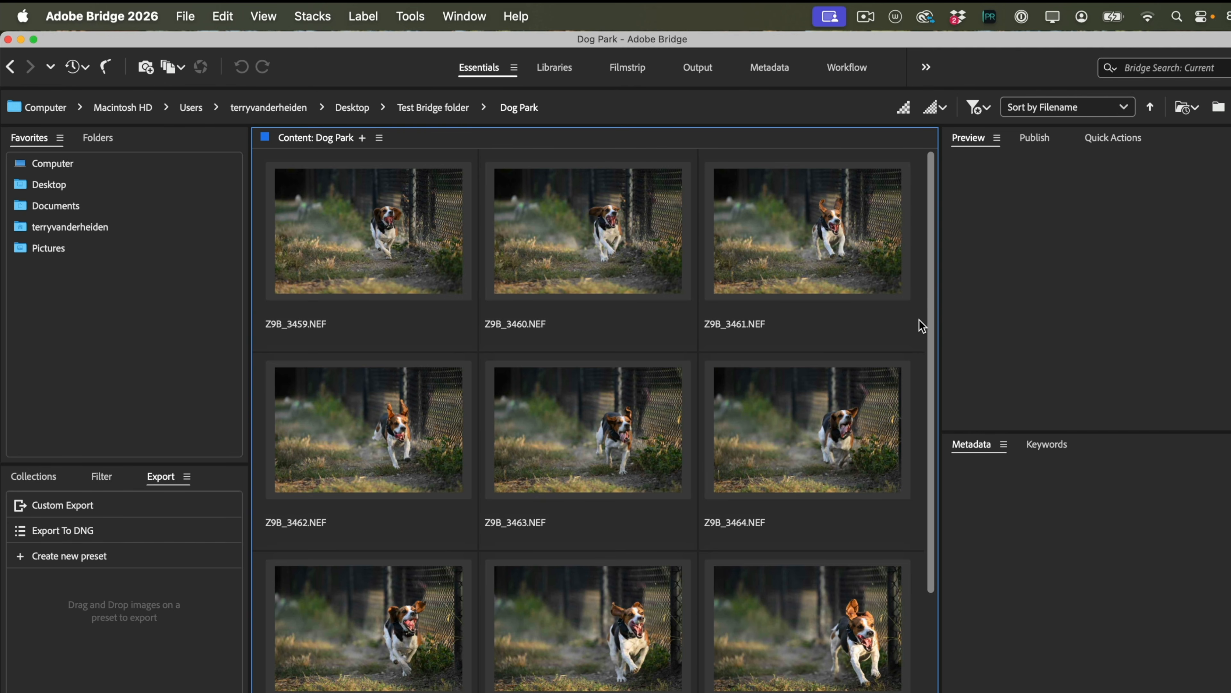
- View the Dog Park photos in full-screen preview, stepping from Z9B_3459.NEF through to Z9B_3468.NEF, and return to the thumbnails
{"action": "left_click", "coordinate": [355, 237]}
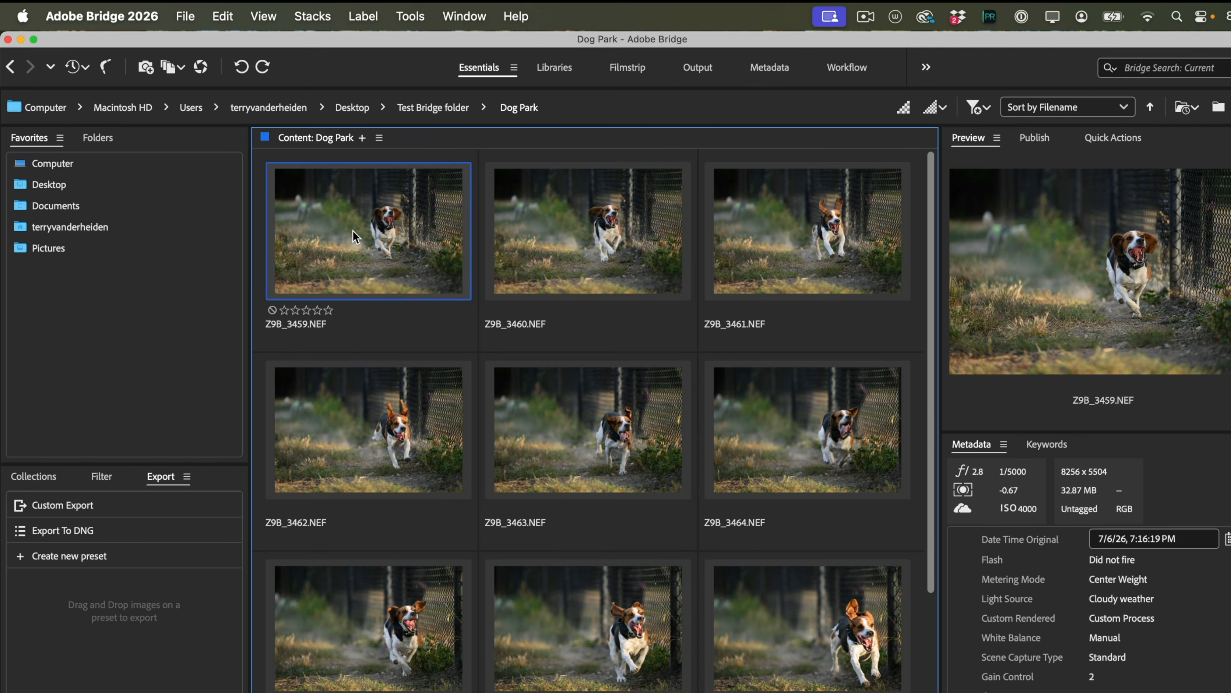
{"action": "key", "text": "space"}
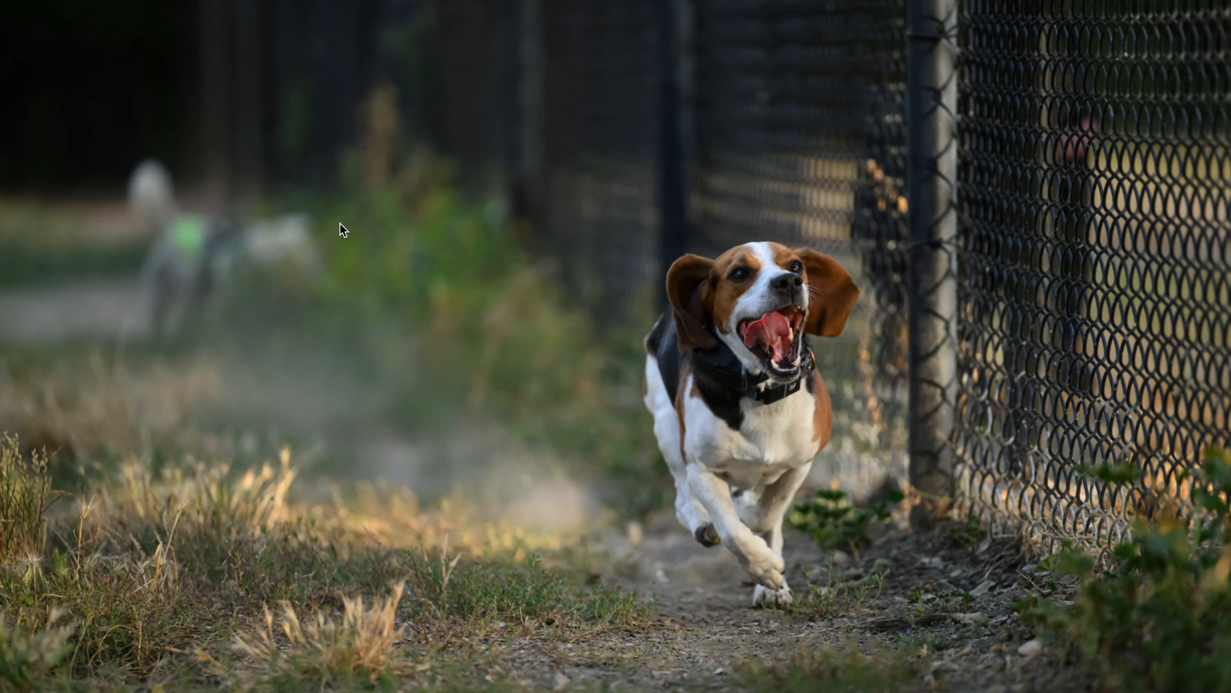
{"action": "key", "text": "Right"}
{"action": "key", "text": "Right"}
{"action": "key", "text": "Right"}
{"action": "key", "text": "Right"}
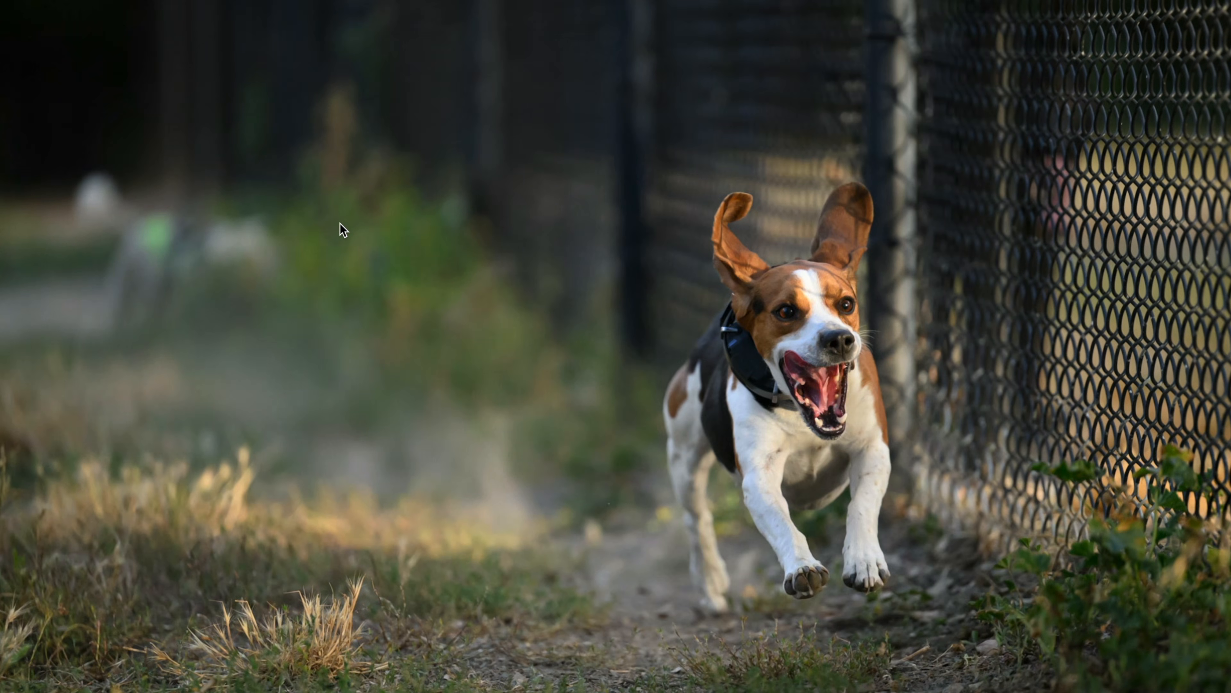
{"action": "key", "text": "Right"}
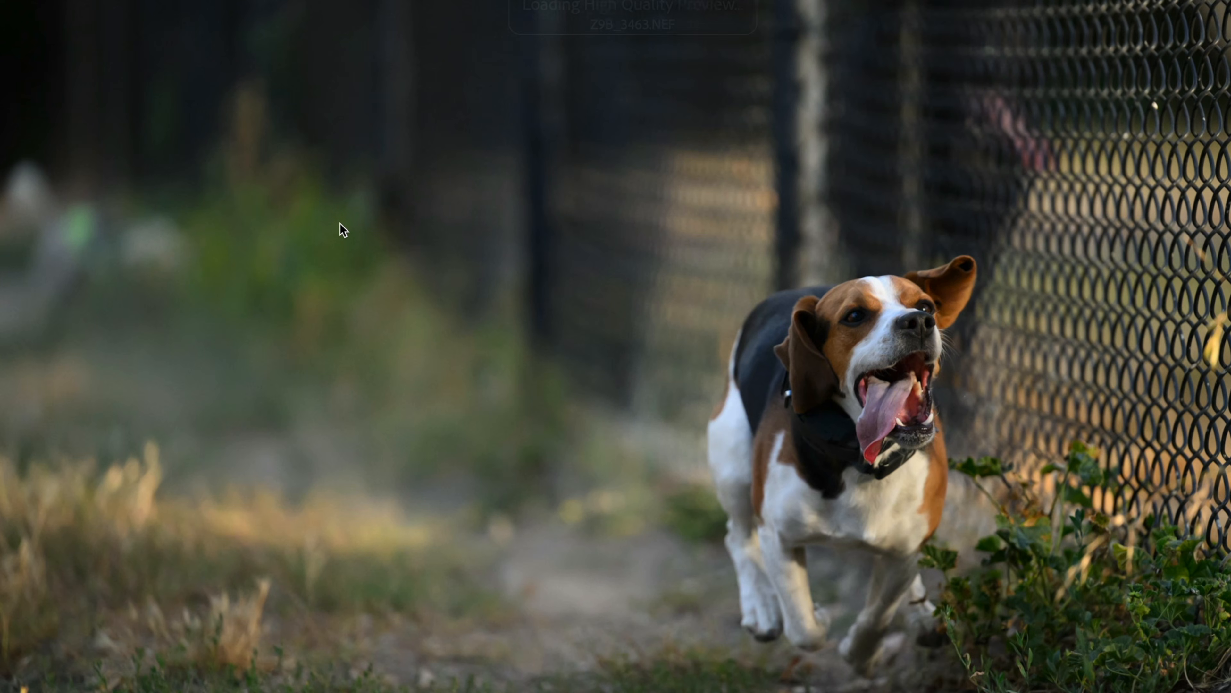
{"action": "key", "text": "Right"}
{"action": "key", "text": "Right"}
{"action": "key", "text": "Right"}
{"action": "key", "text": "Right"}
{"action": "key", "text": "Right"}
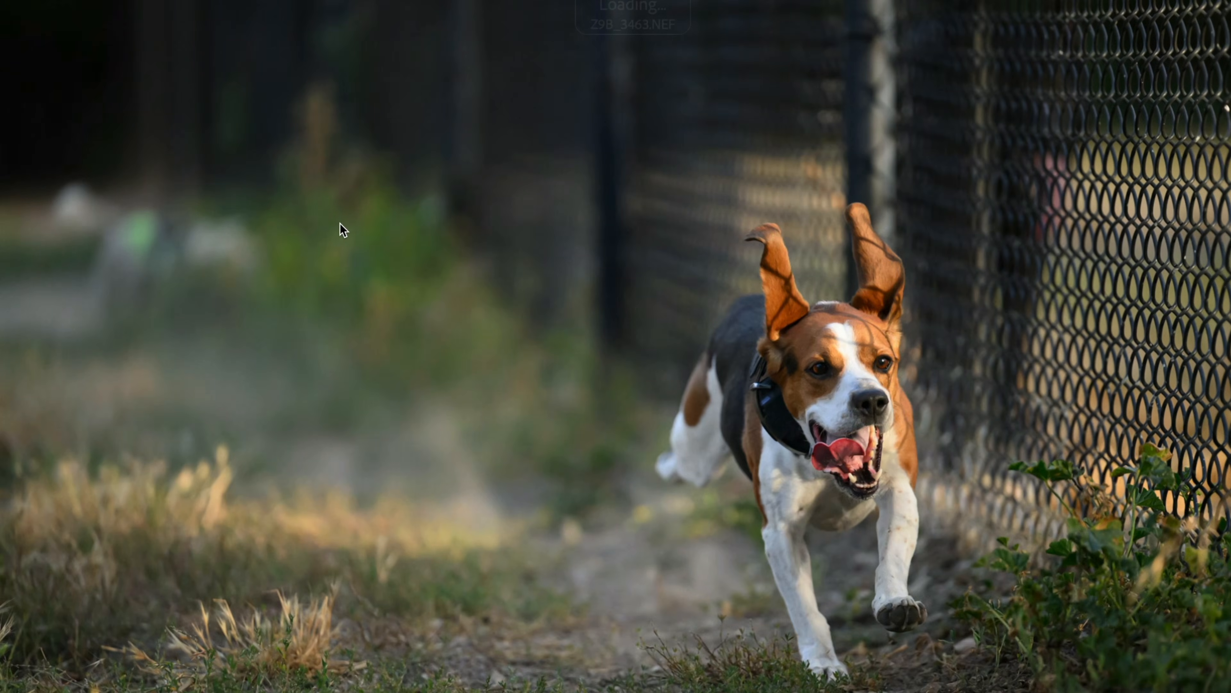
{"action": "key", "text": "Right"}
{"action": "key", "text": "Right"}
{"action": "key", "text": "Right"}
{"action": "key", "text": "Right"}
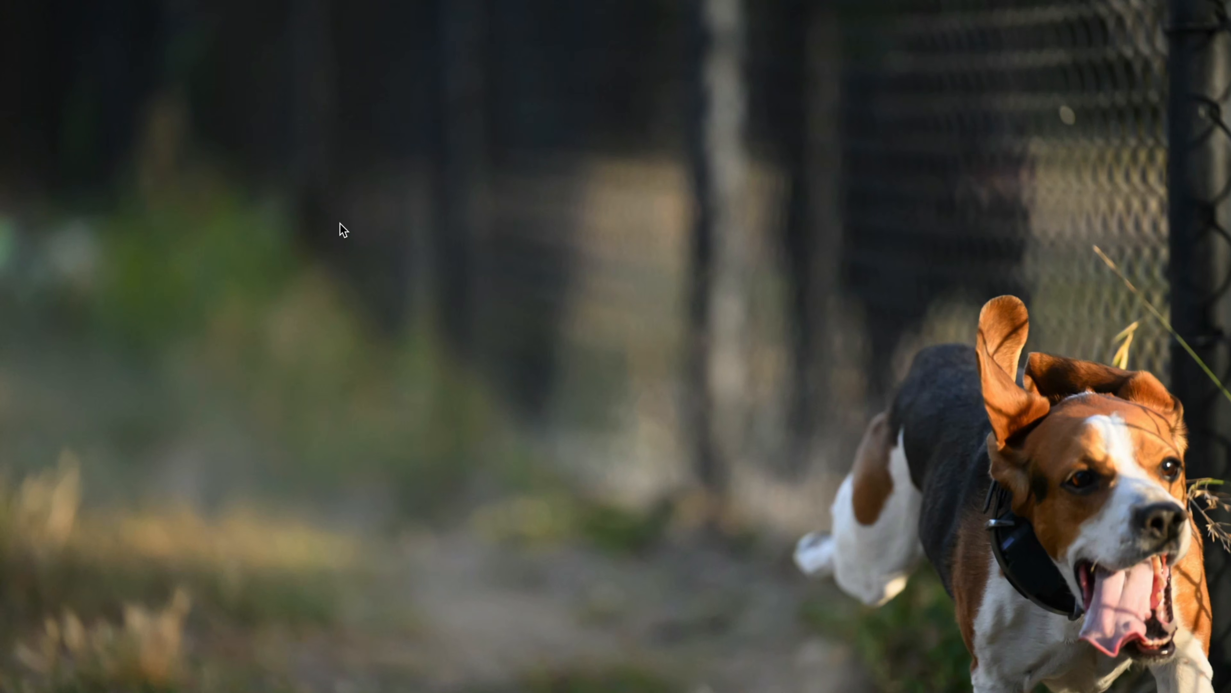
{"action": "key", "text": "space"}
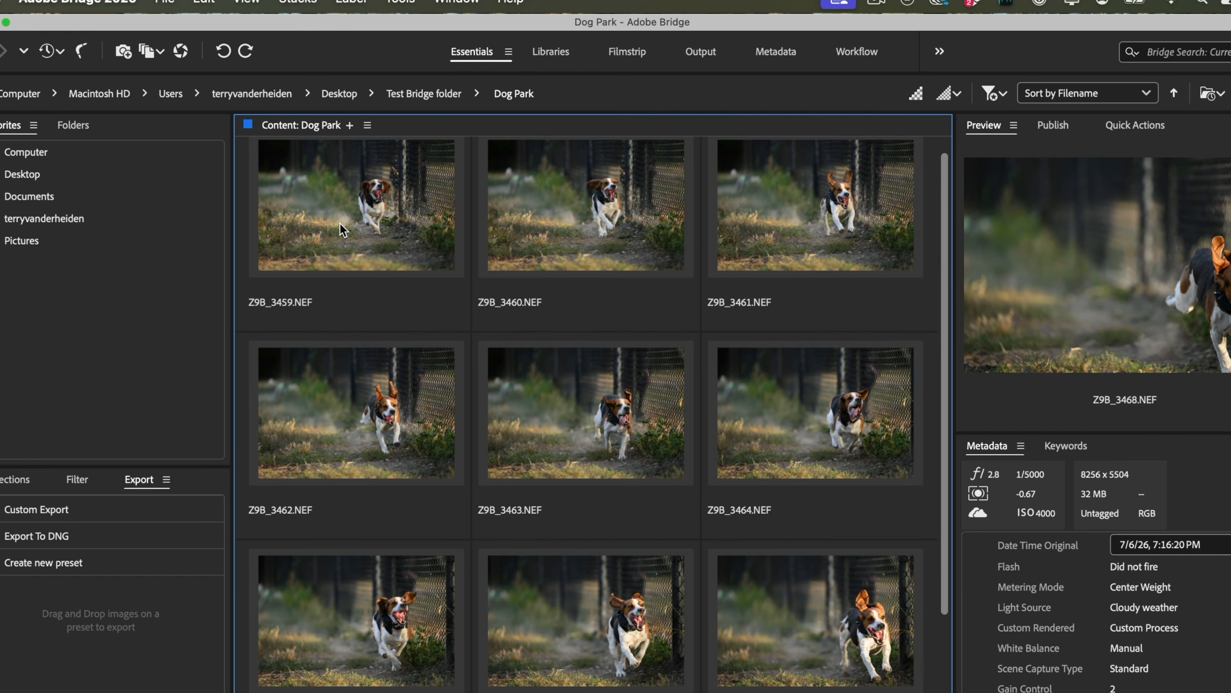
- Examine the metadata of Z9B_3468.NEF, including its exposure summary, File Properties and Camera Data (Exif)
{"action": "scroll", "coordinate": [577, 432], "scroll_direction": "up", "scroll_amount": 1}
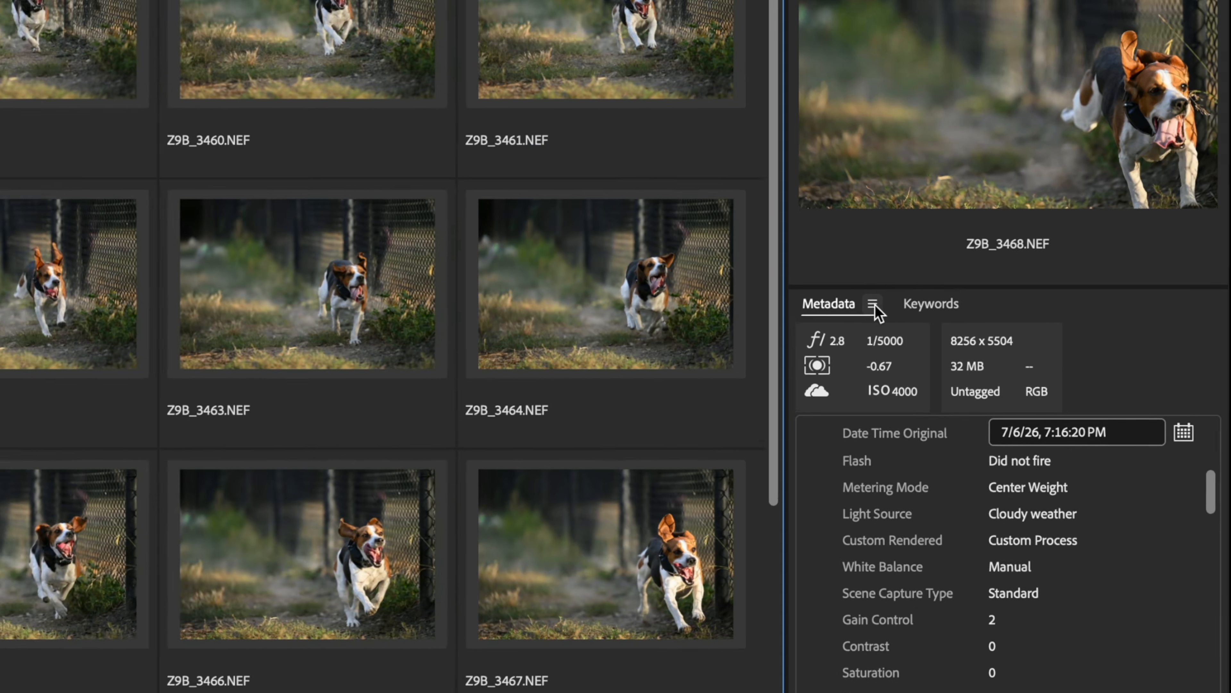
{"action": "left_click", "coordinate": [940, 342]}
{"action": "left_click", "coordinate": [939, 343]}
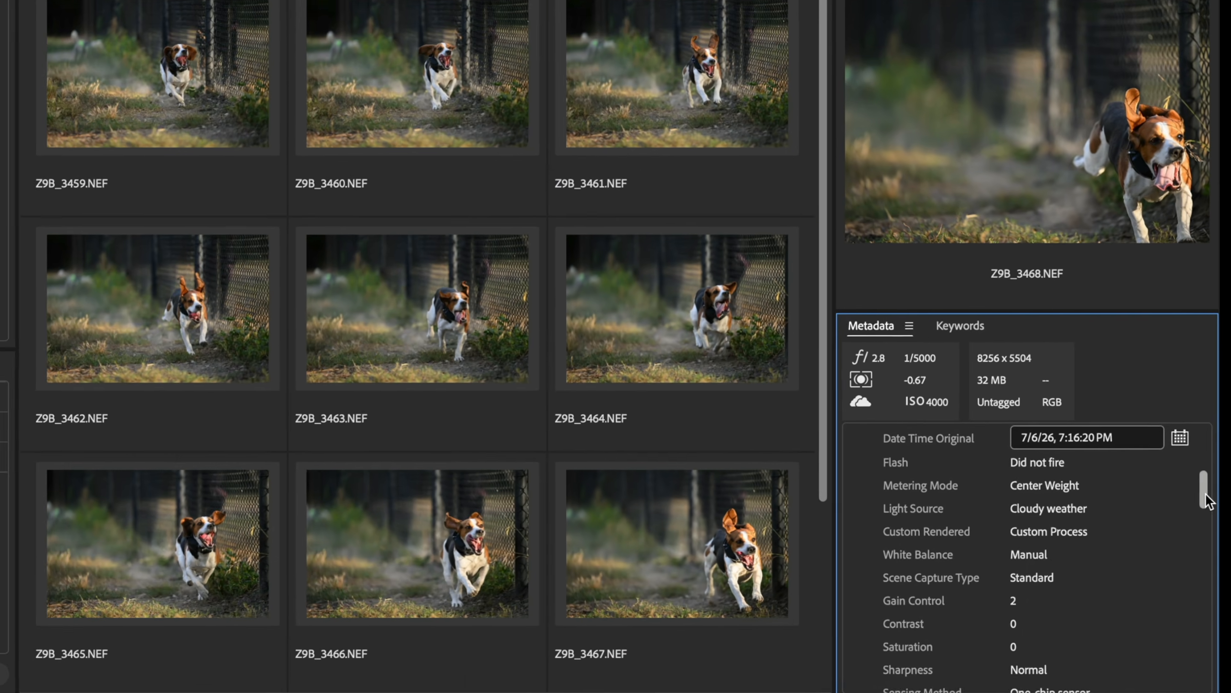
{"action": "left_click_drag", "start_coordinate": [1229, 498], "coordinate": [1197, 459]}
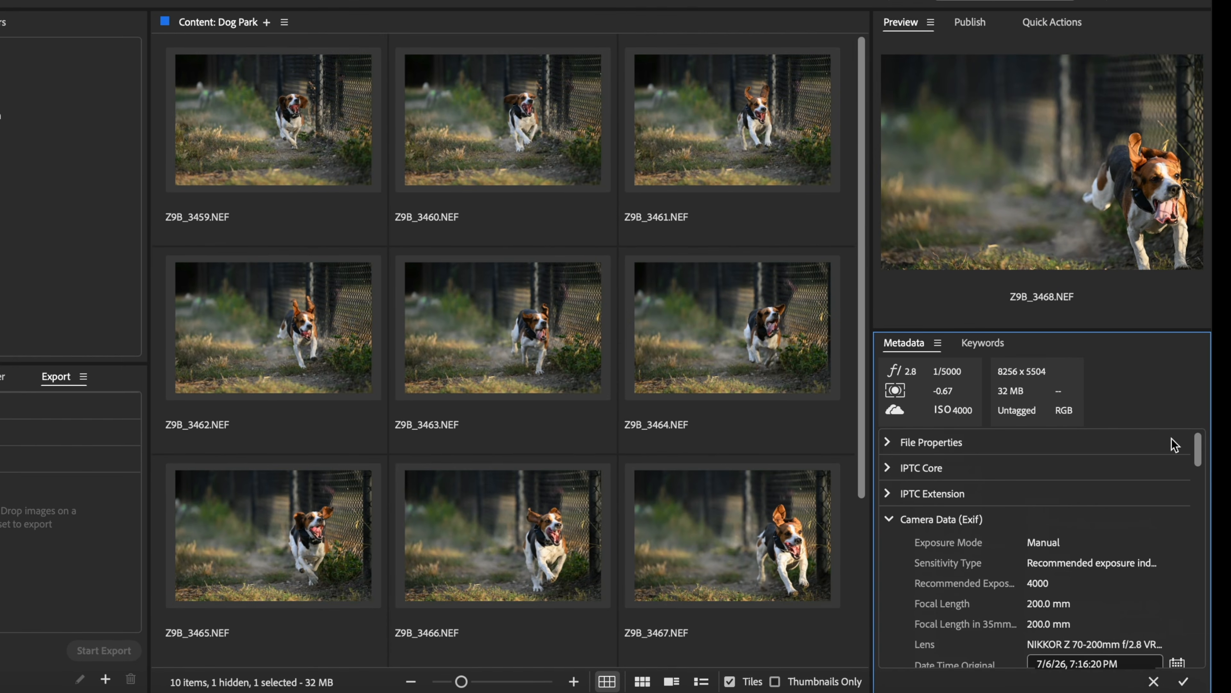
{"action": "left_click", "coordinate": [890, 442]}
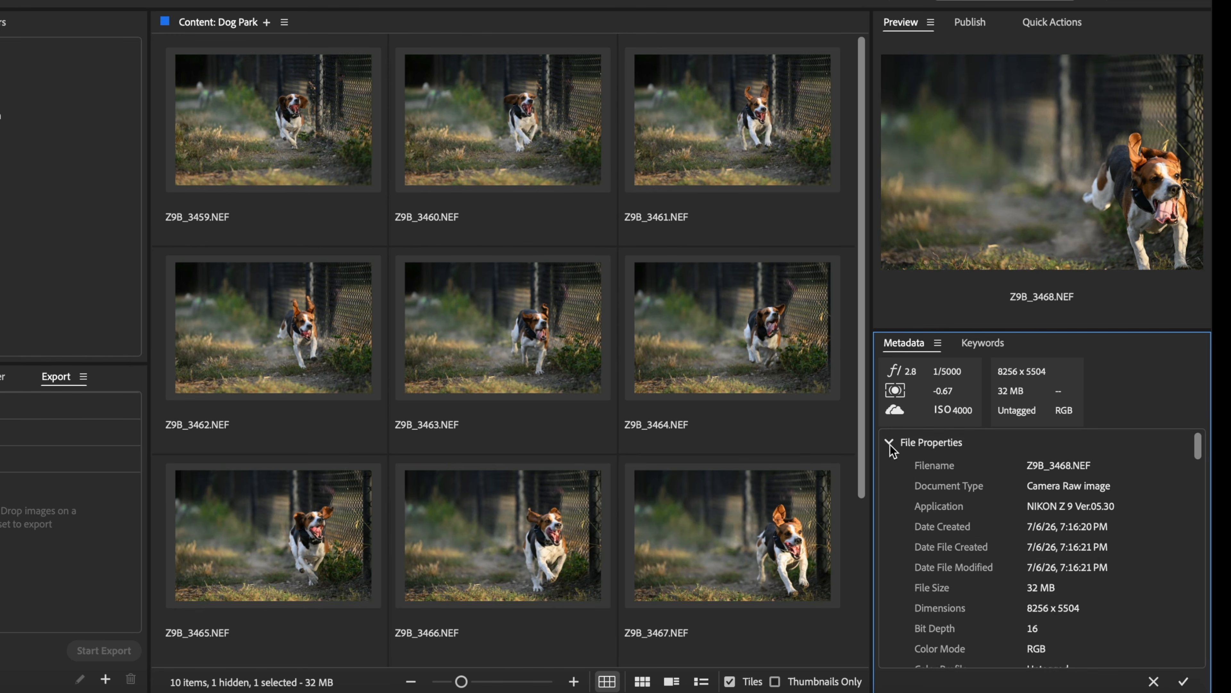
{"action": "left_click", "coordinate": [890, 443]}
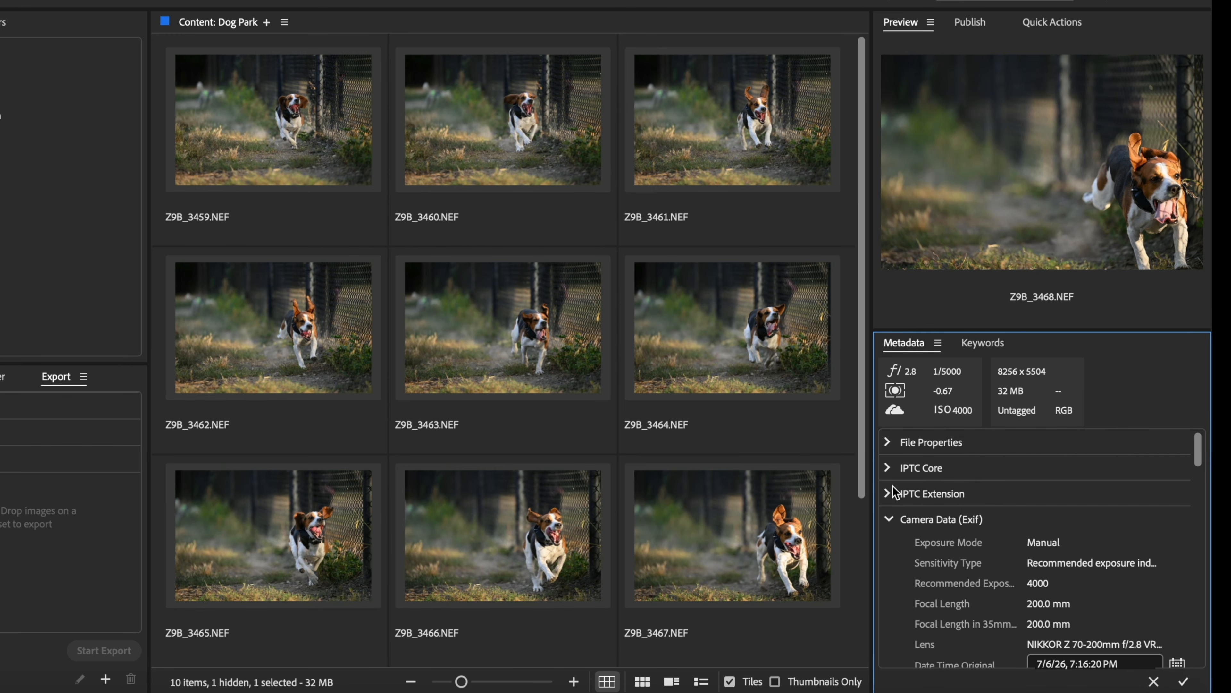
{"action": "left_click_drag", "start_coordinate": [1201, 456], "coordinate": [1196, 521]}
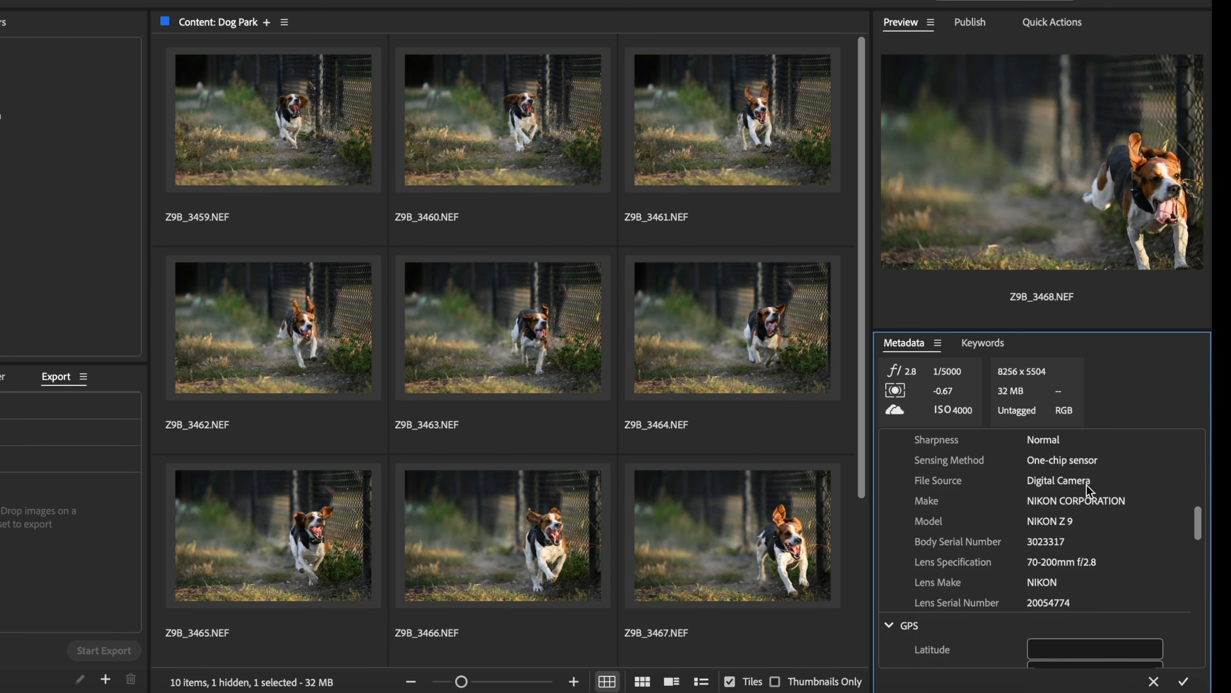
{"action": "scroll", "coordinate": [1066, 536], "scroll_direction": "up", "scroll_amount": 8}
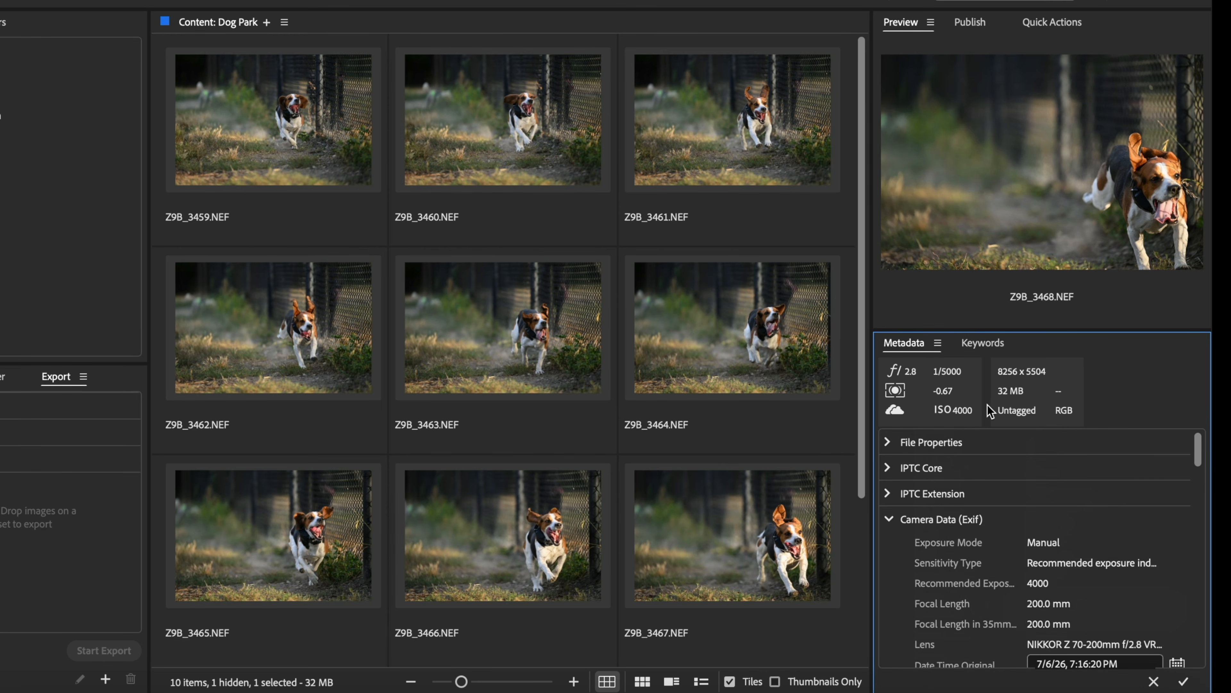
- Review the available keyword categories and add a new top-level keyword named Colby
{"action": "left_click", "coordinate": [990, 345]}
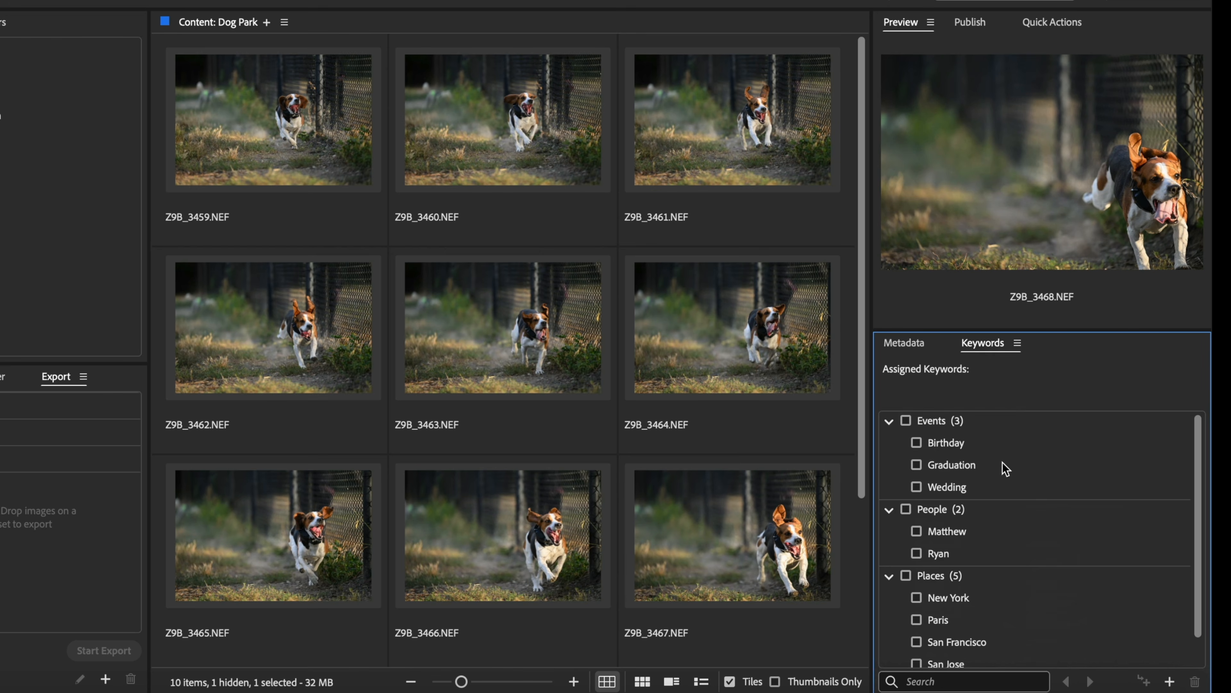
{"action": "scroll", "coordinate": [1004, 491], "scroll_direction": "down", "scroll_amount": 1}
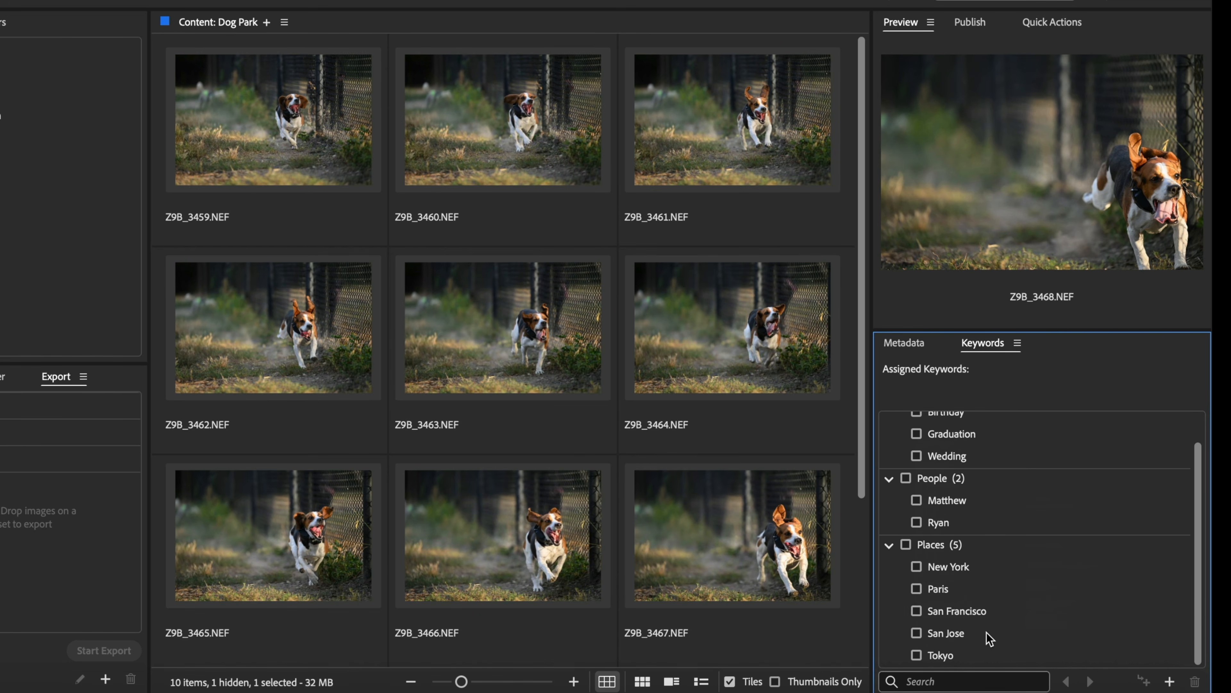
{"action": "scroll", "coordinate": [989, 633], "scroll_direction": "up", "scroll_amount": 1}
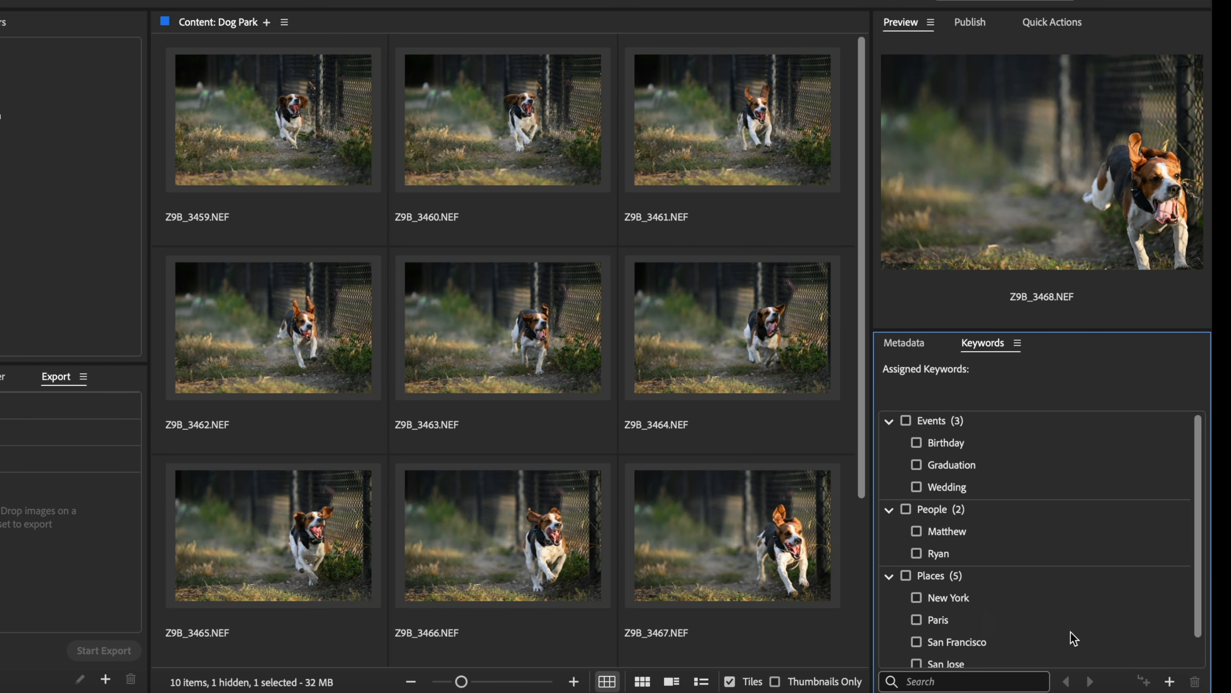
{"action": "left_click", "coordinate": [1172, 681]}
{"action": "type", "text": "Col"}
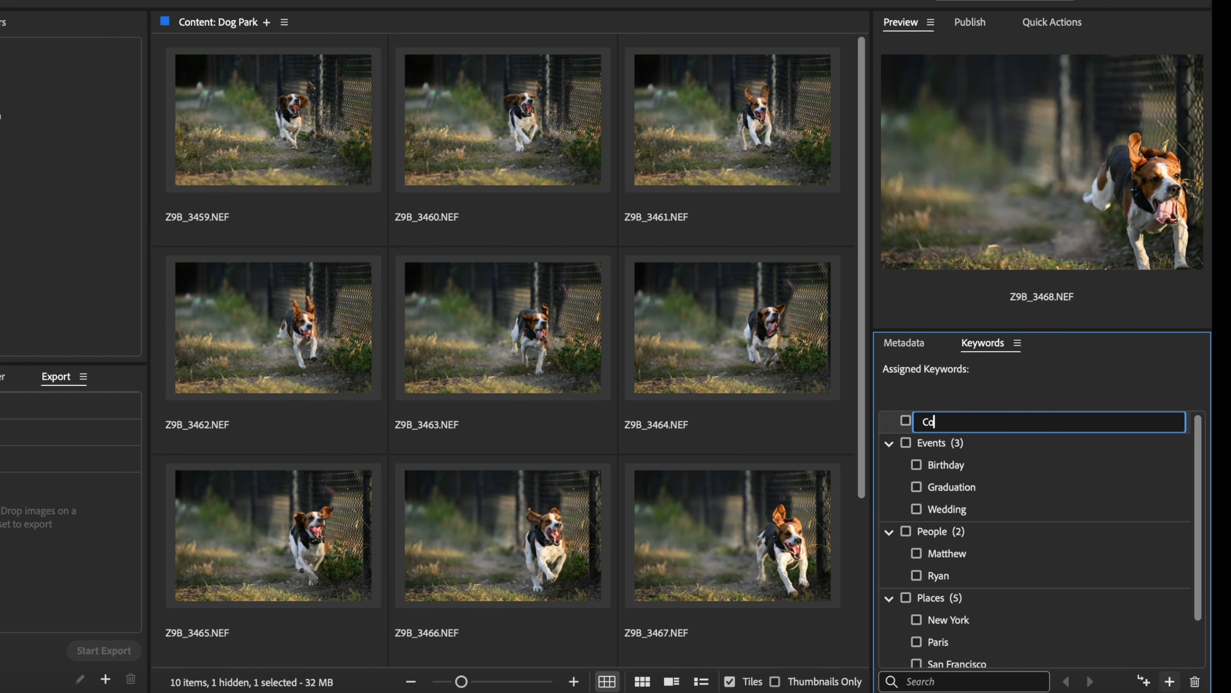
{"action": "type", "text": "by"}
{"action": "key", "text": "Return"}
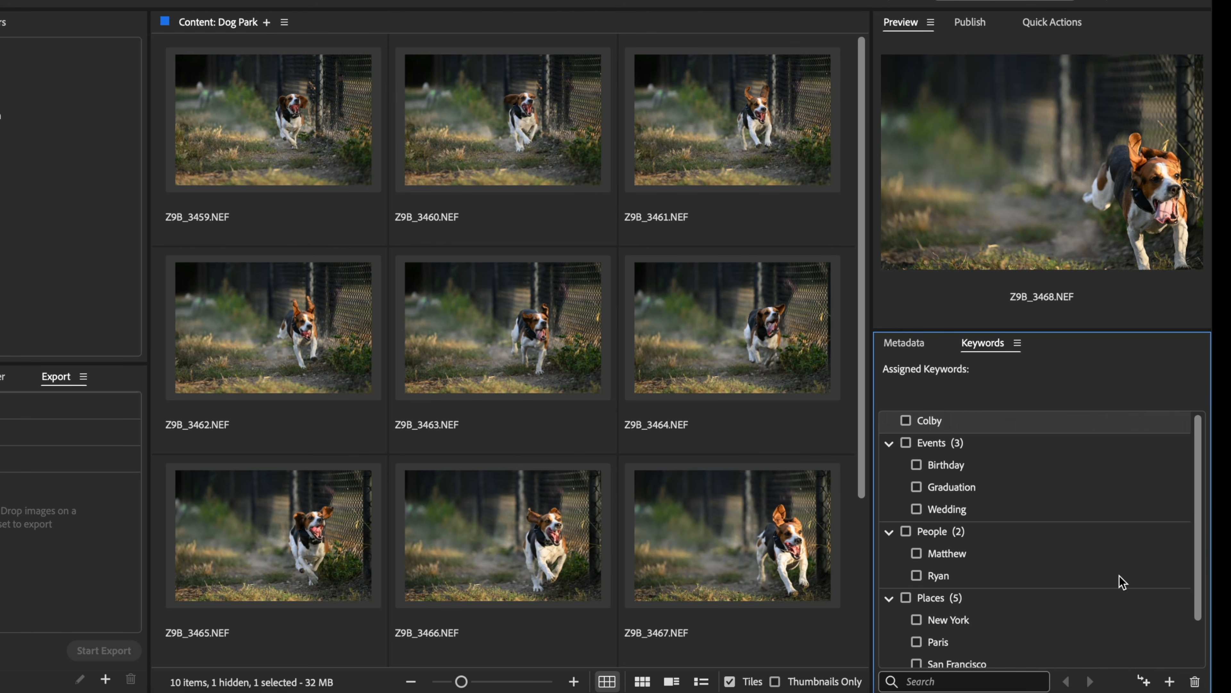
- Assign the Colby keyword individually to Z9B_3461.NEF and Z9B_3460.NEF
{"action": "left_click", "coordinate": [710, 163]}
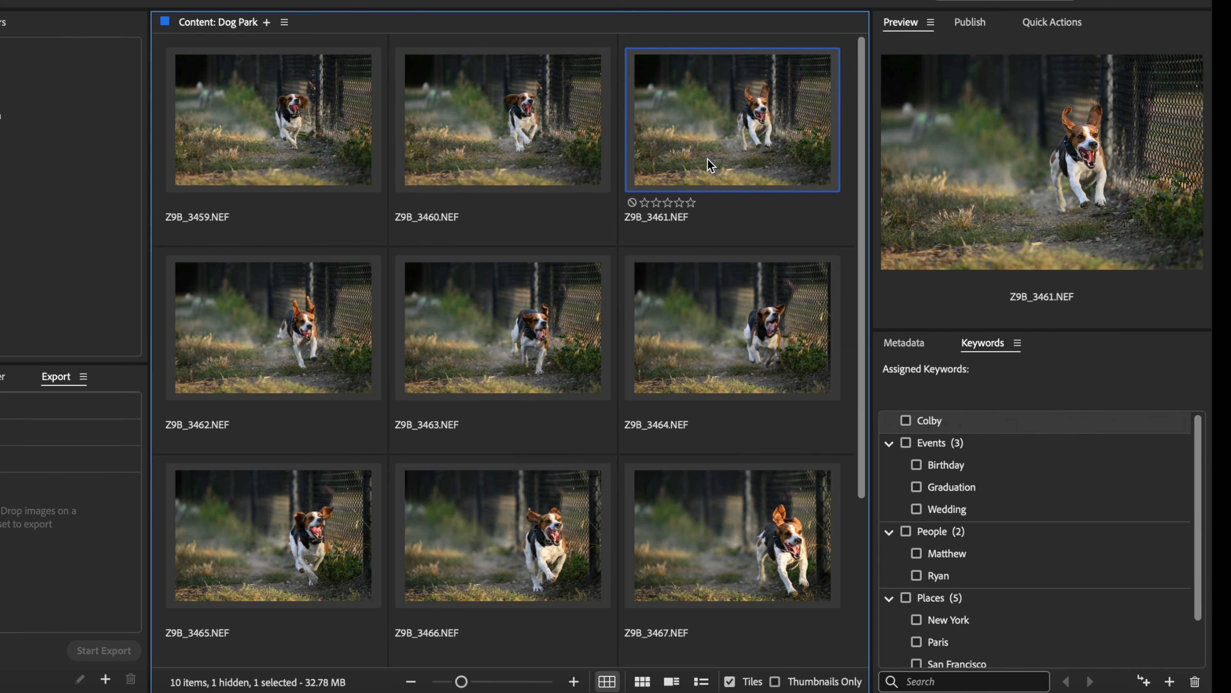
{"action": "left_click", "coordinate": [906, 420]}
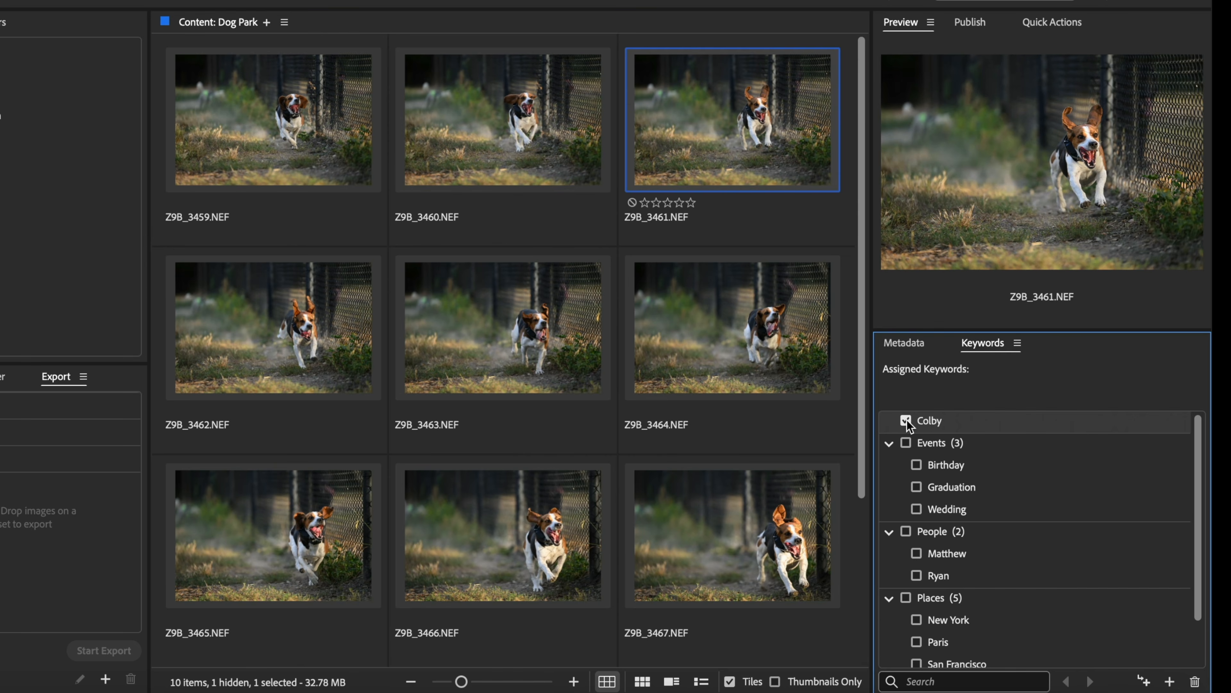
{"action": "left_click", "coordinate": [510, 158]}
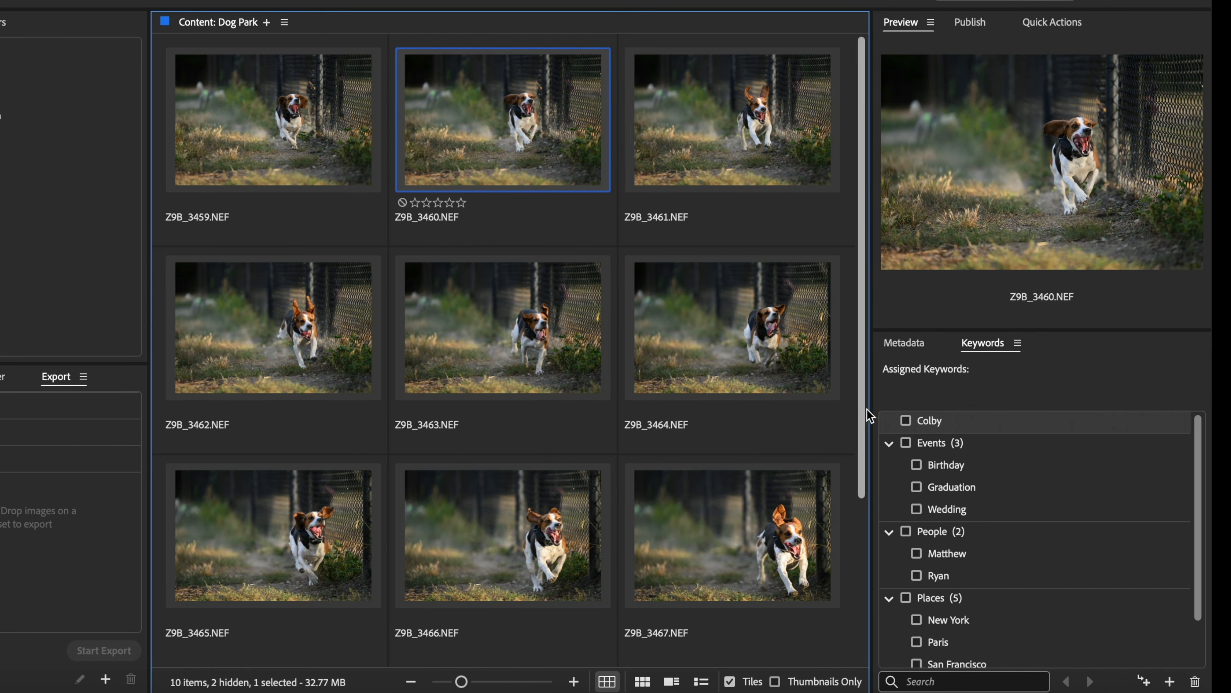
{"action": "left_click", "coordinate": [904, 420]}
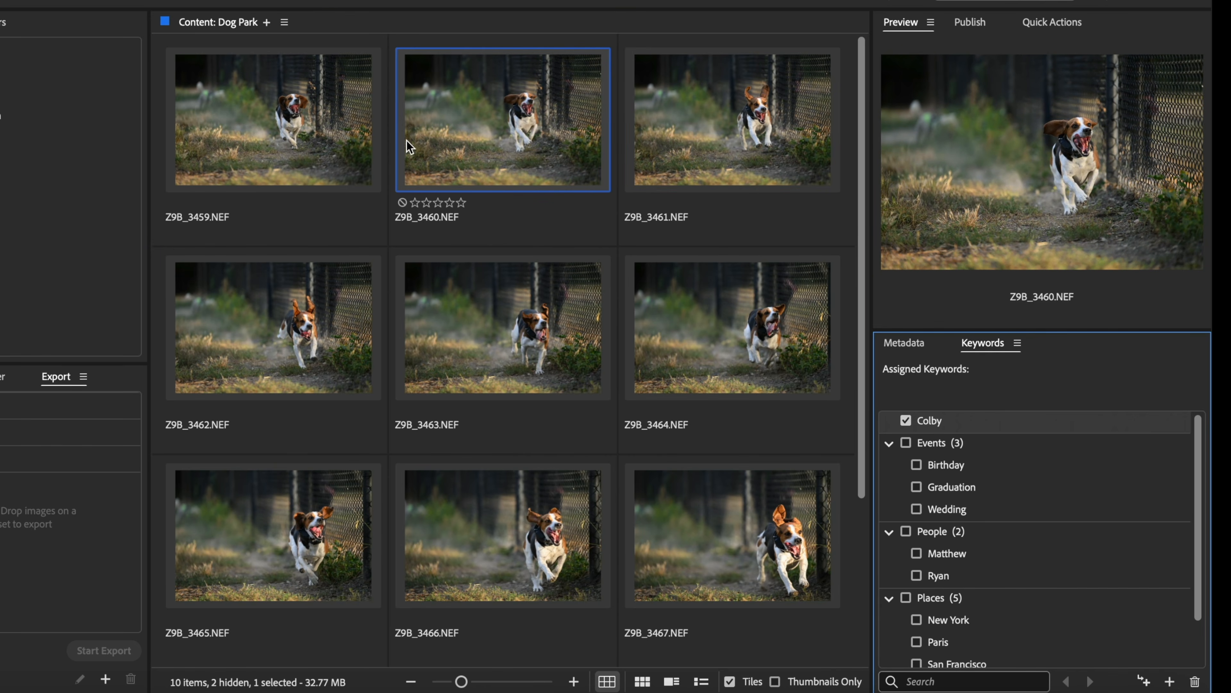
- Select all photos from Z9B_3459.NEF to Z9B_3468.NEF, assign them the Colby keyword, and clear the selection
{"action": "left_click", "coordinate": [336, 152]}
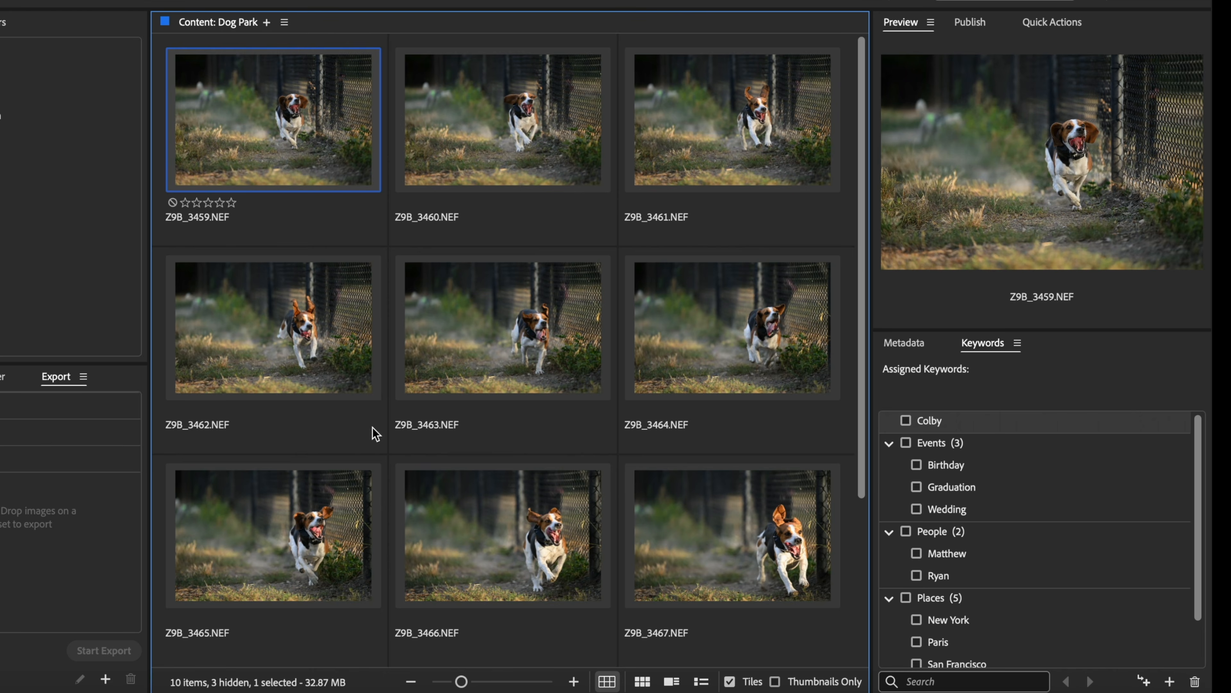
{"action": "scroll", "coordinate": [632, 571], "scroll_direction": "down", "scroll_amount": 5}
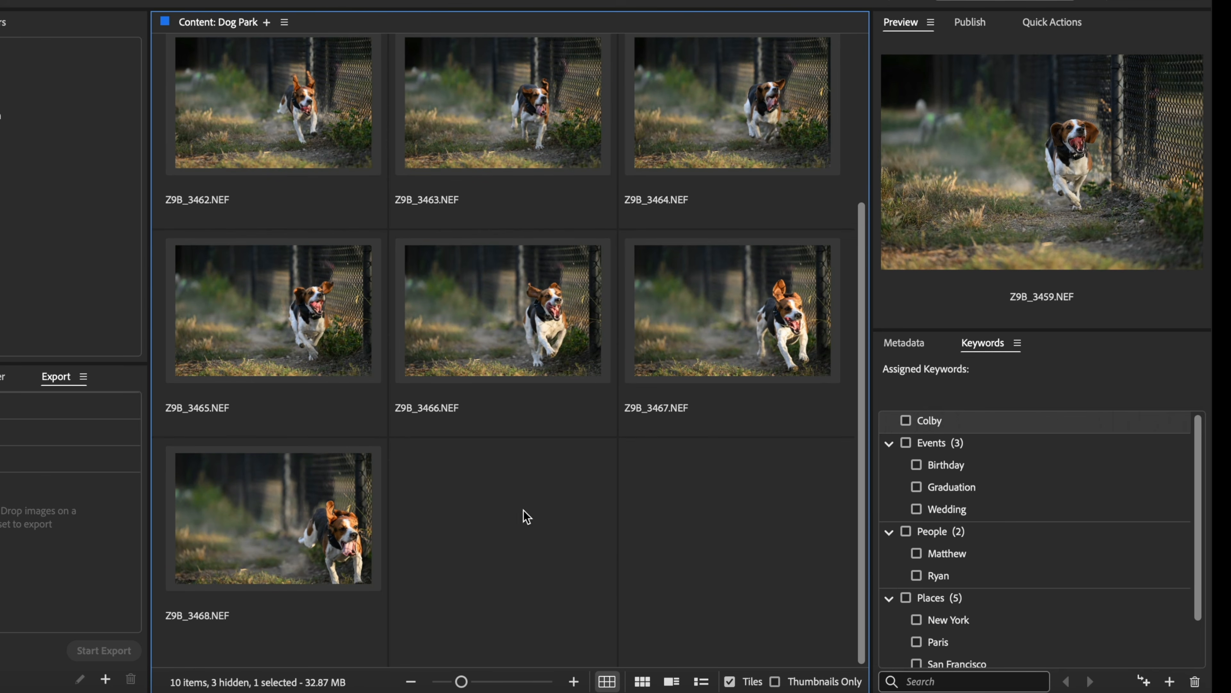
{"action": "left_click", "coordinate": [336, 500], "text": "shift"}
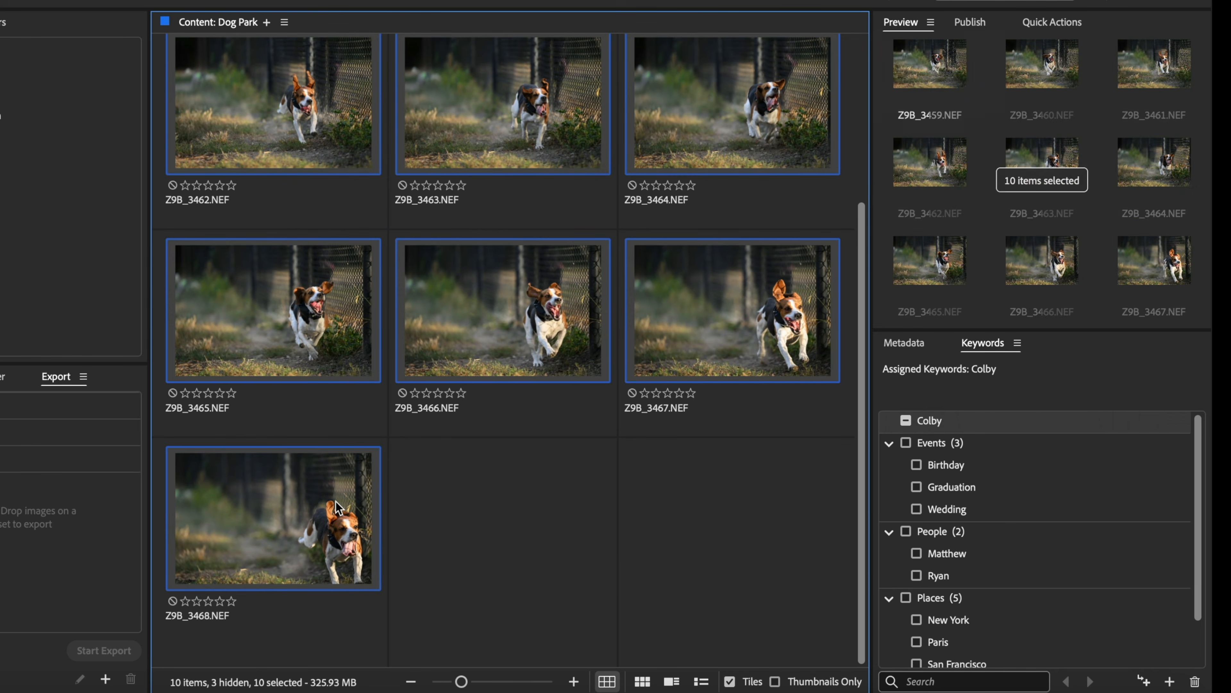
{"action": "left_click", "coordinate": [905, 421]}
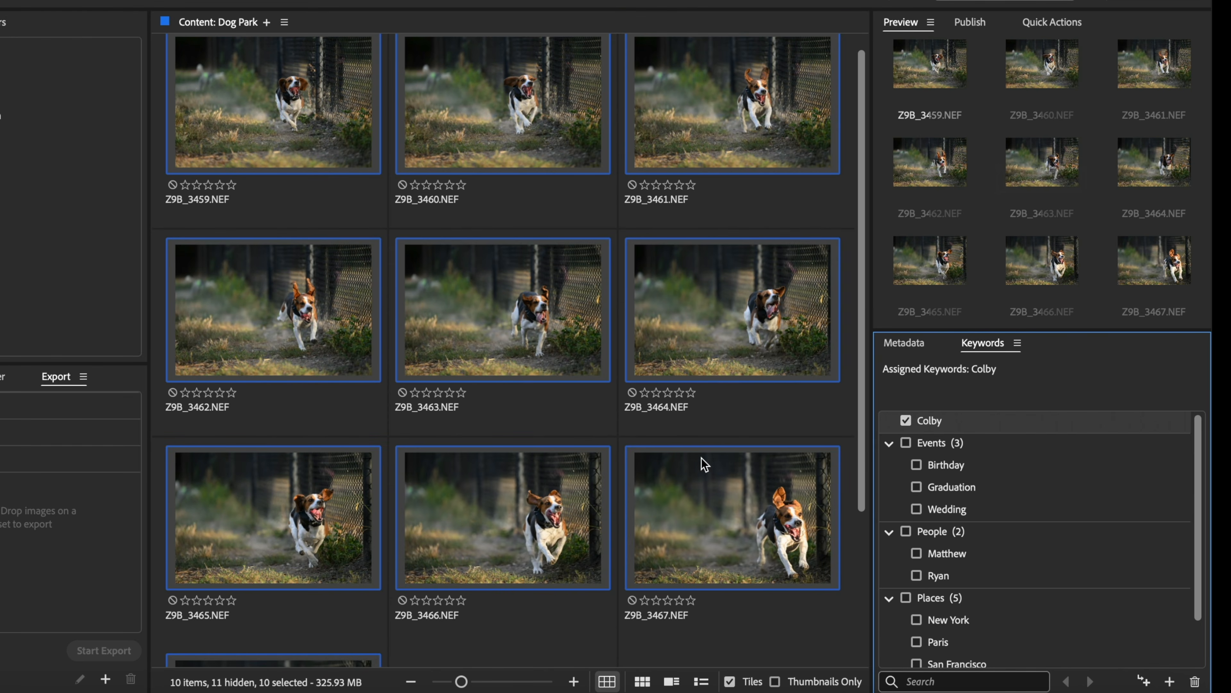
{"action": "left_click", "coordinate": [777, 652]}
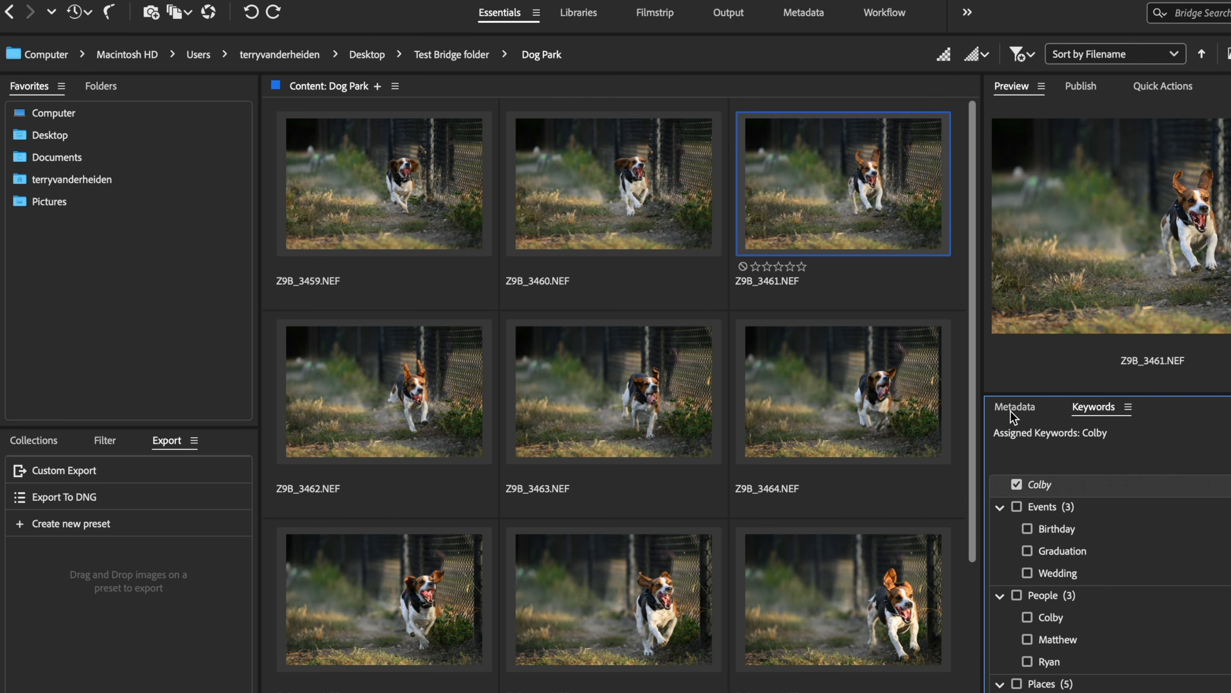
- Give Z9B_3459.NEF a five-star rating and select Z9B_3460.NEF
{"action": "left_click", "coordinate": [425, 196]}
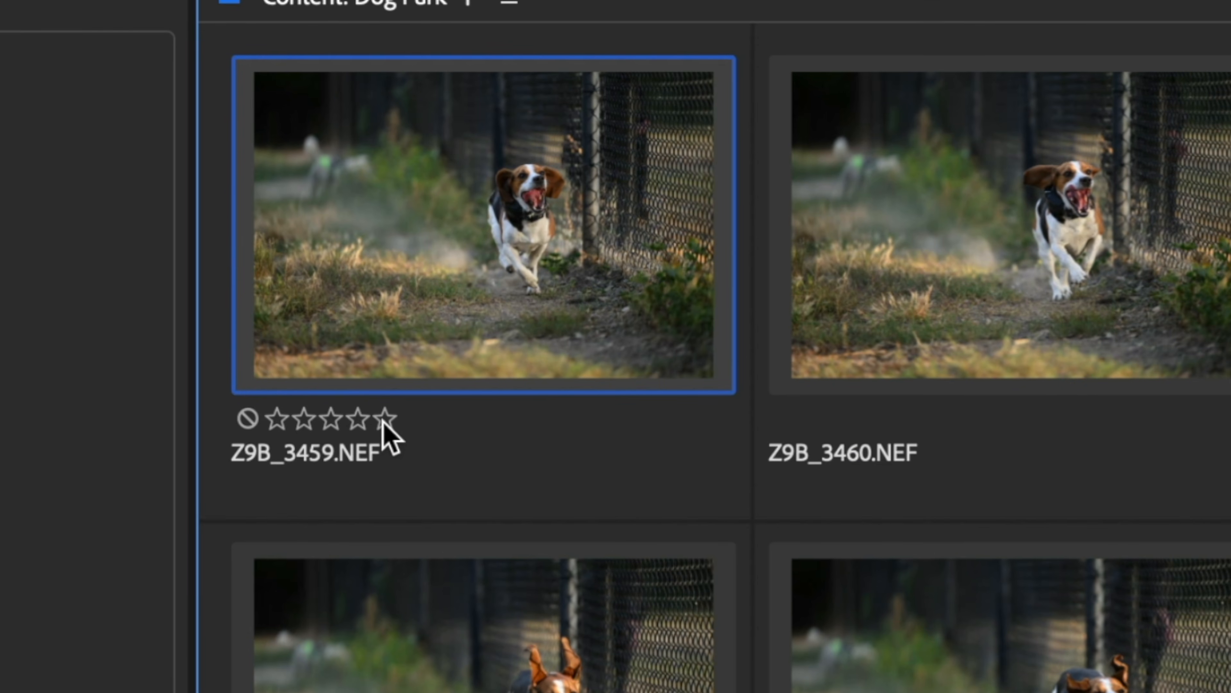
{"action": "left_click", "coordinate": [385, 418]}
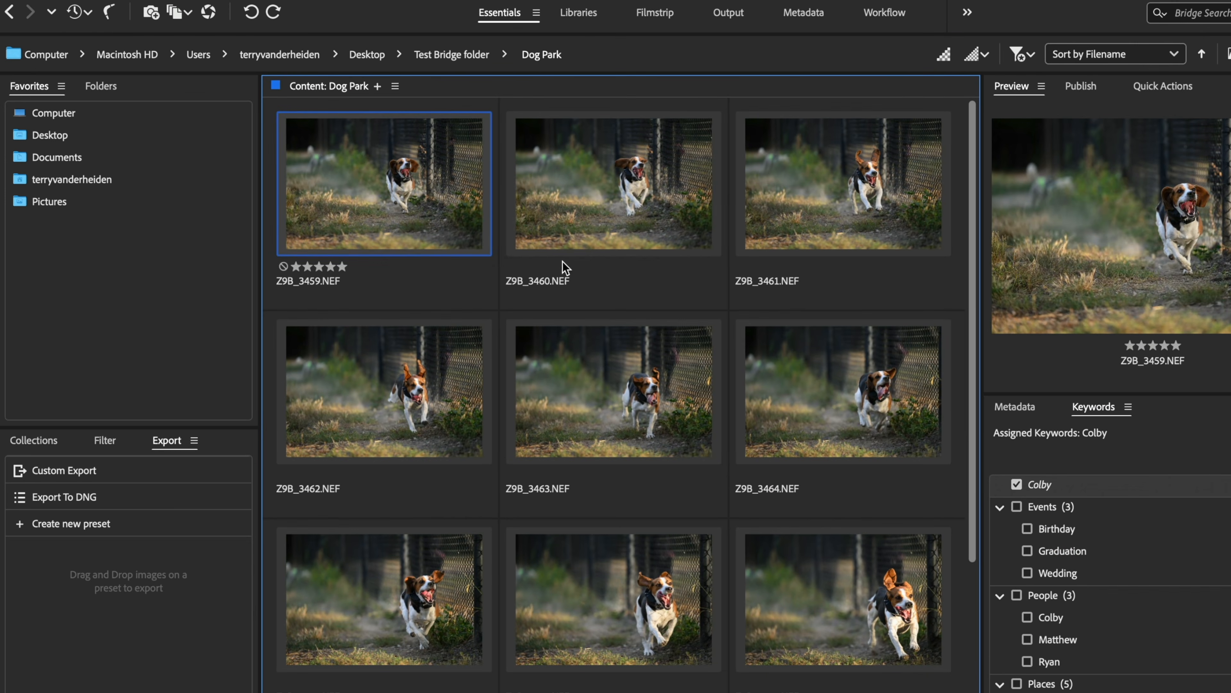
{"action": "left_click", "coordinate": [589, 216]}
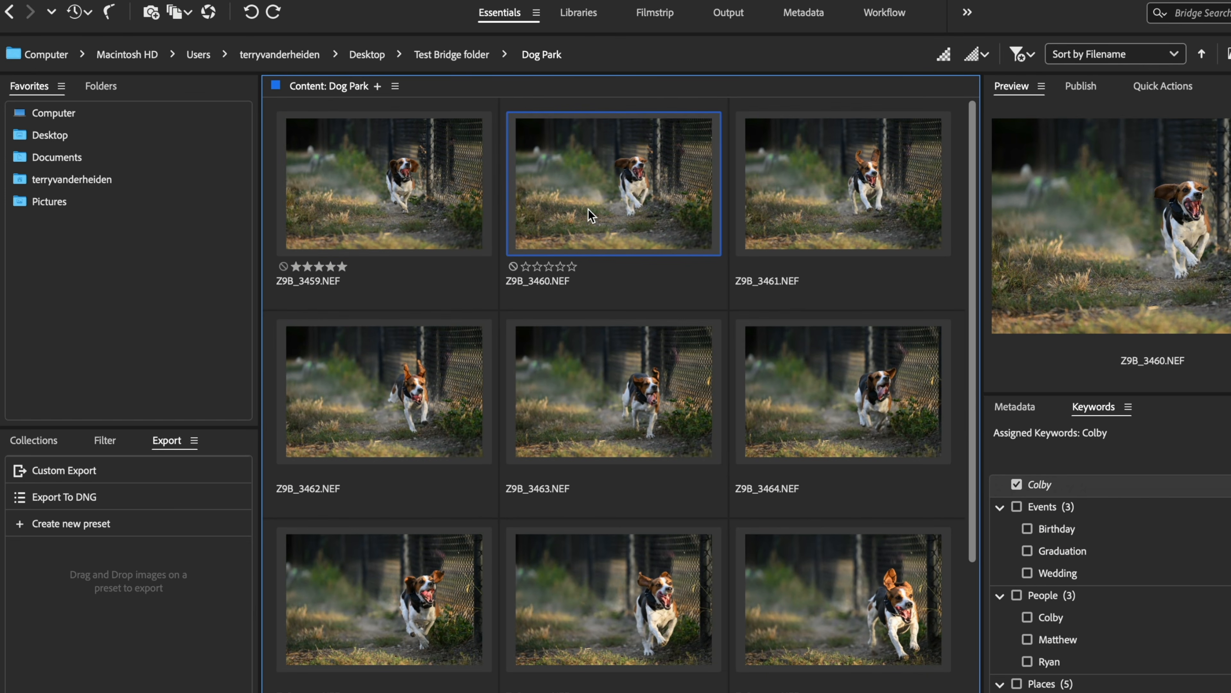
- Try the red and yellow labels on Z9B_3460.NEF, then settle on the green Approved label
{"action": "key", "text": "super+6"}
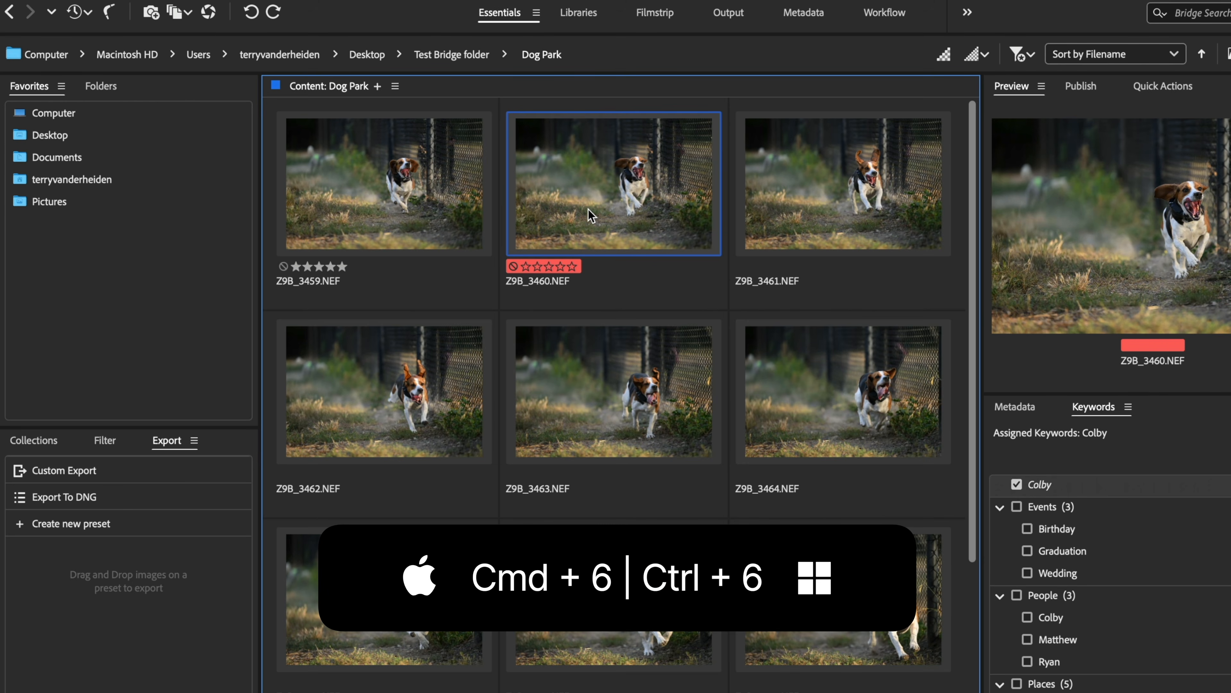
{"action": "key", "text": "super+7"}
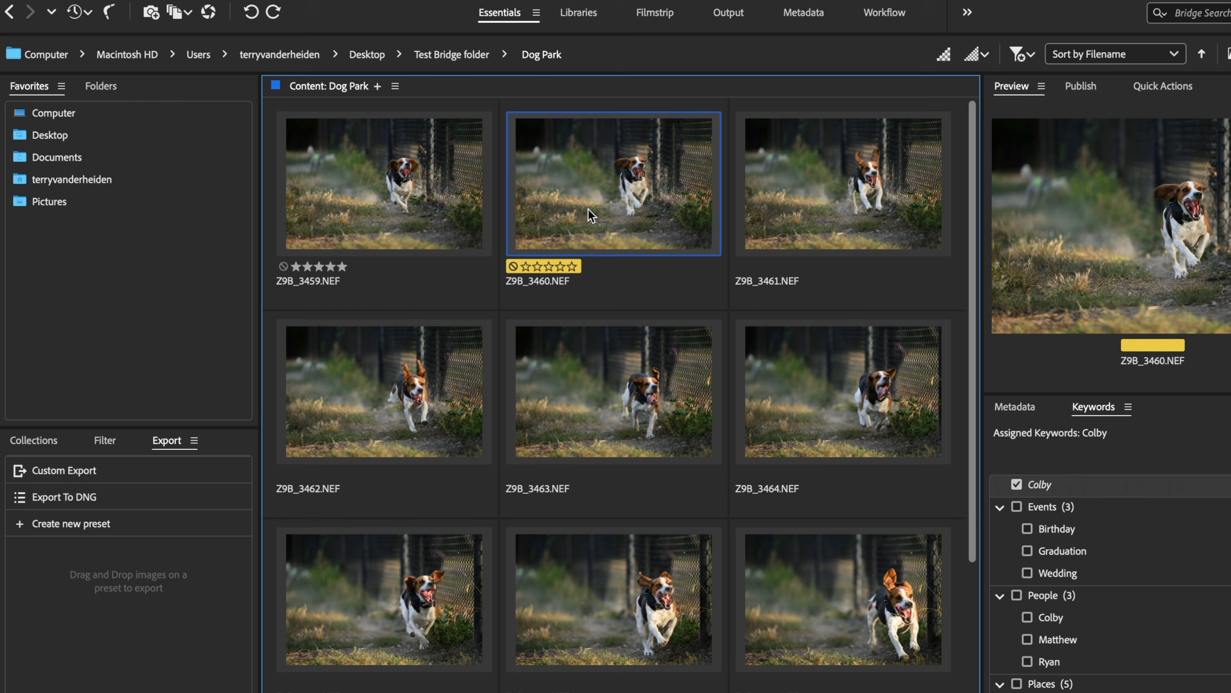
{"action": "key", "text": "super+8"}
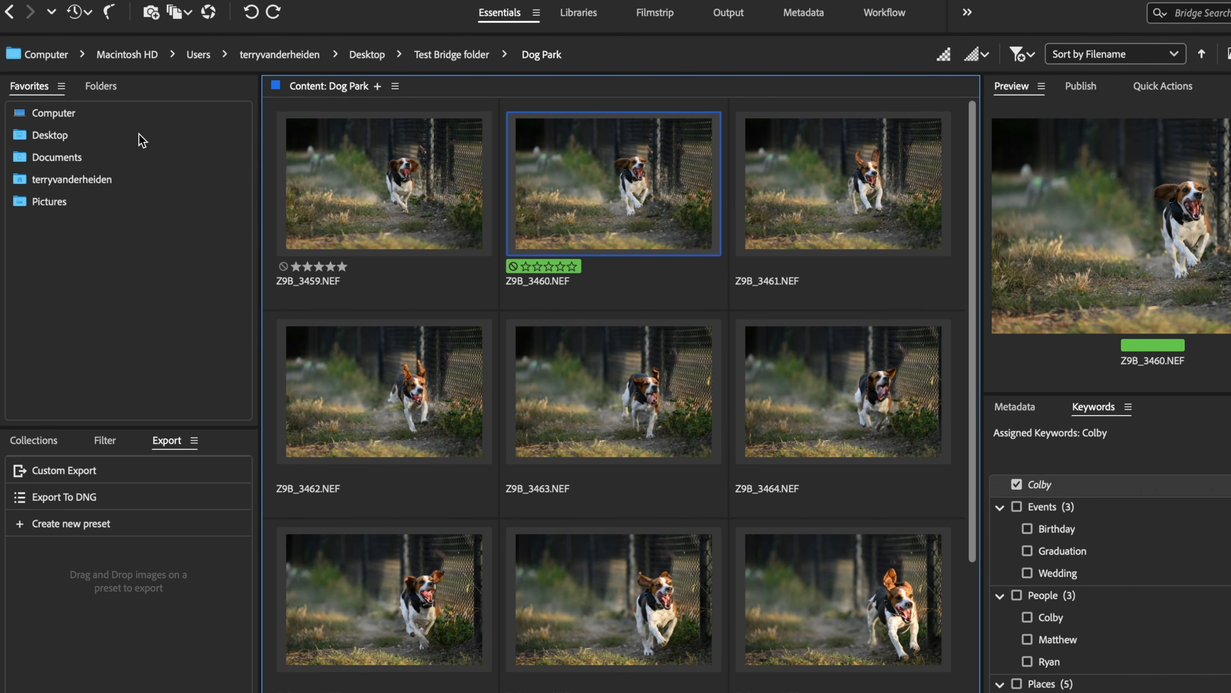
- Glance at the folder tree, then reopen Dog Park from the Desktop favorite through Test Bridge folder
{"action": "left_click", "coordinate": [101, 87]}
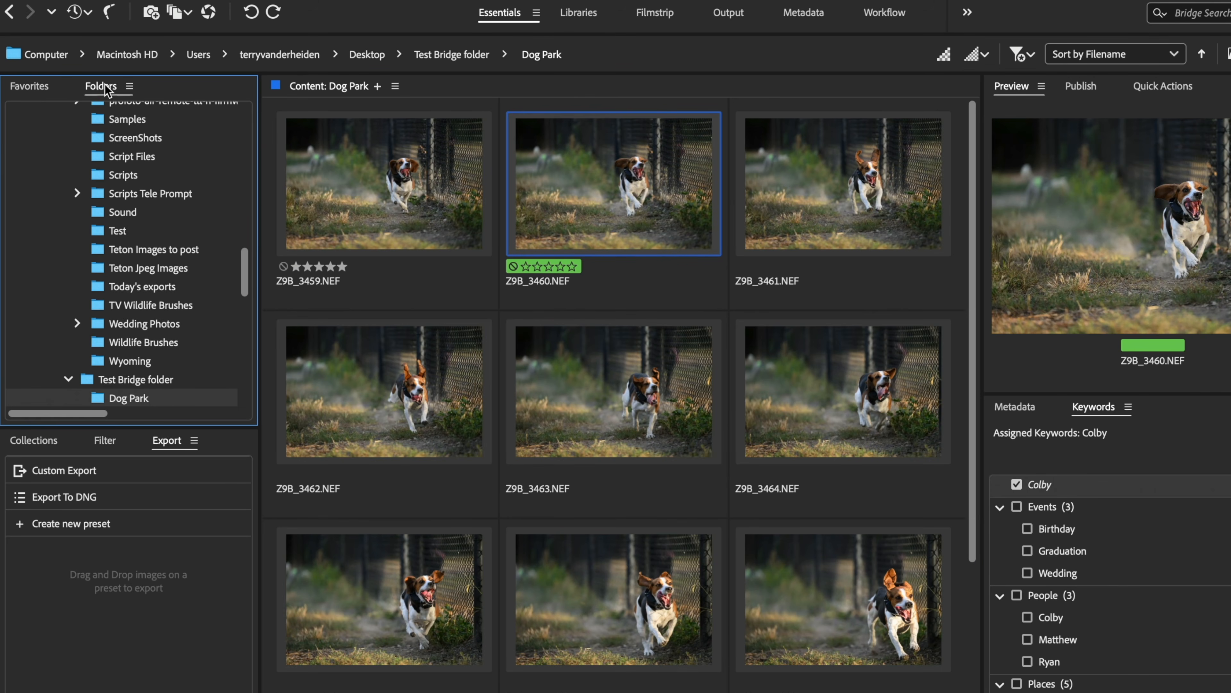
{"action": "left_click", "coordinate": [33, 86]}
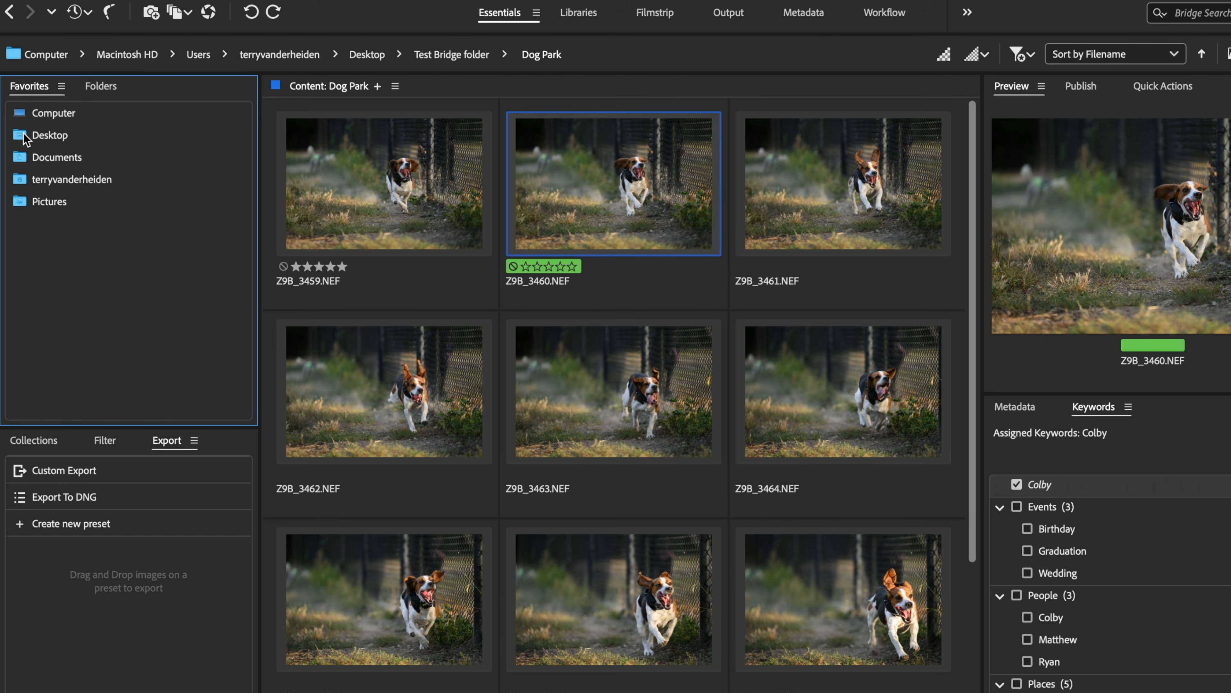
{"action": "left_click", "coordinate": [27, 140]}
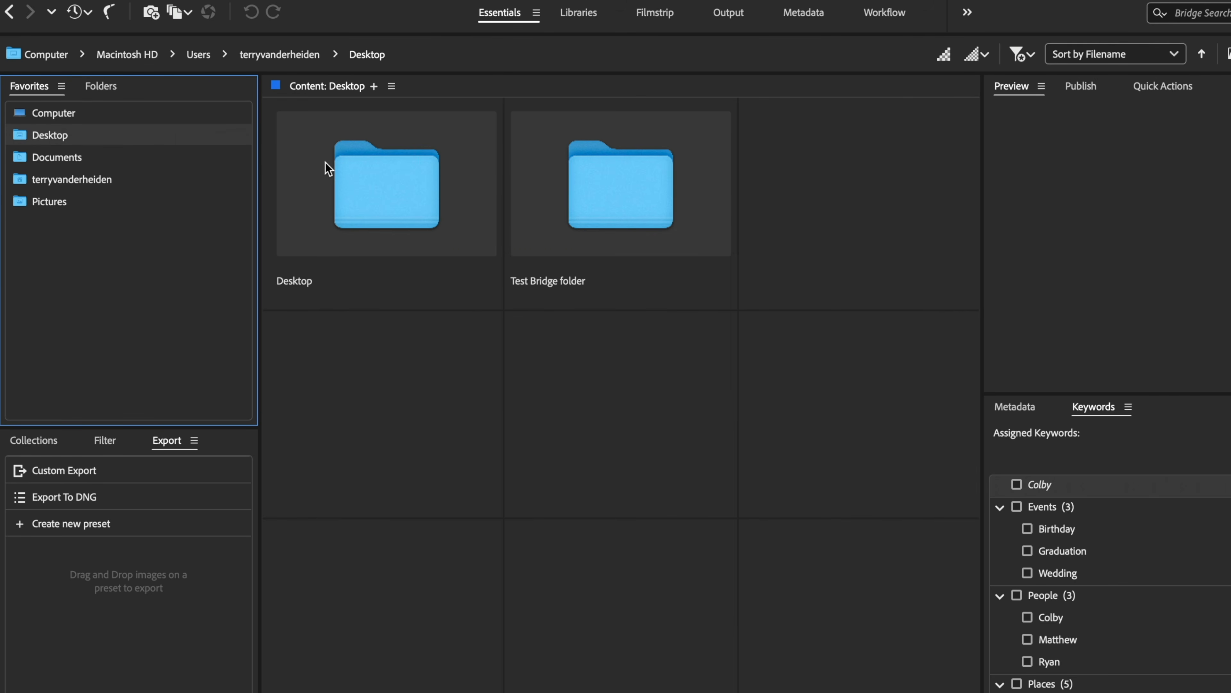
{"action": "left_click", "coordinate": [631, 216]}
{"action": "double_click", "coordinate": [629, 211]}
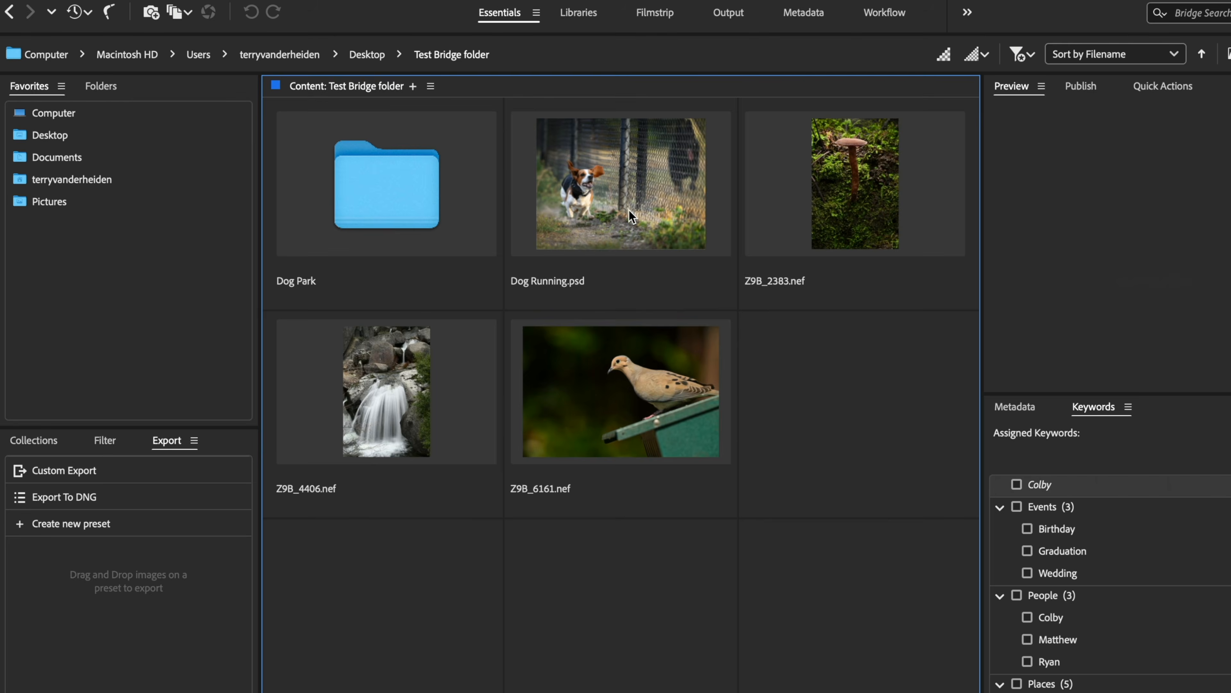
{"action": "left_click", "coordinate": [350, 194]}
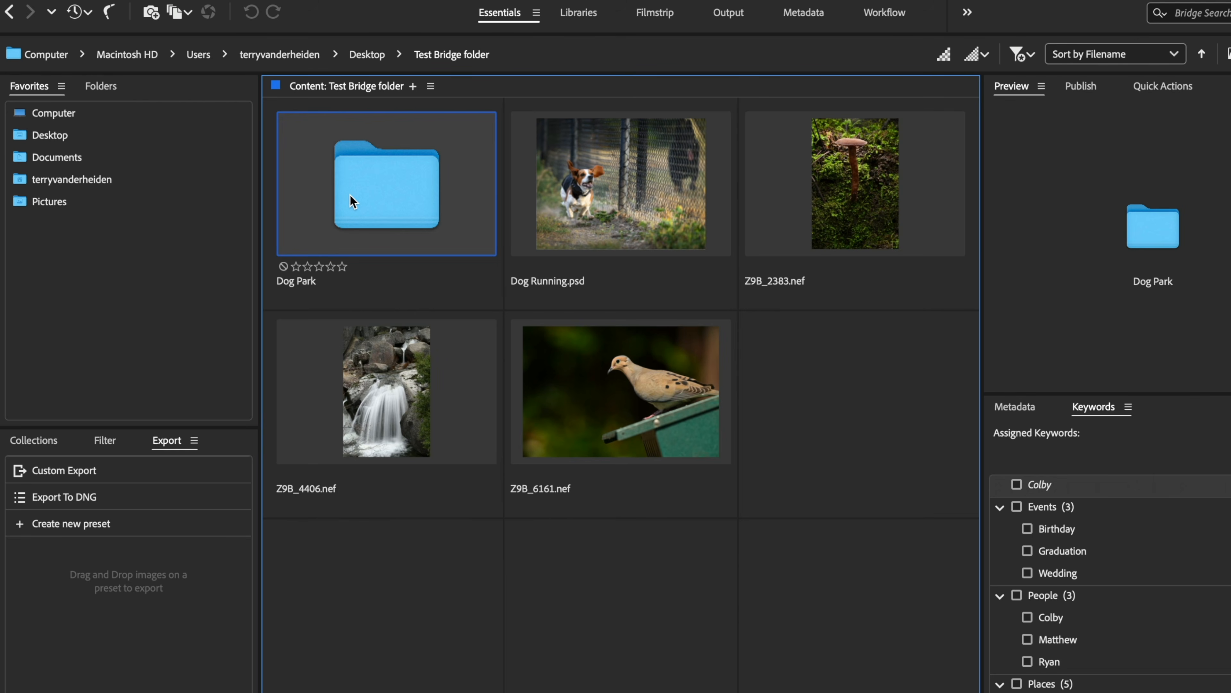
{"action": "double_click", "coordinate": [373, 196]}
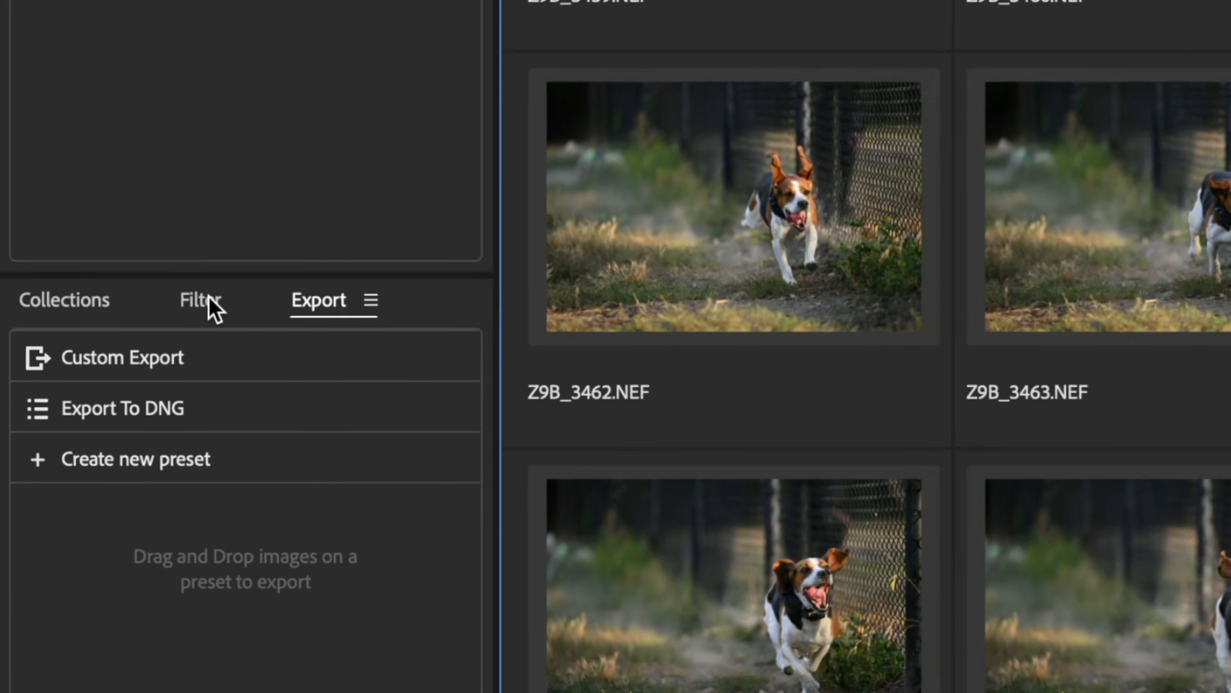
- Show the filter criteria and give Z9B_3463.NEF and Z9B_3467.NEF the red Select label
{"action": "left_click", "coordinate": [104, 440]}
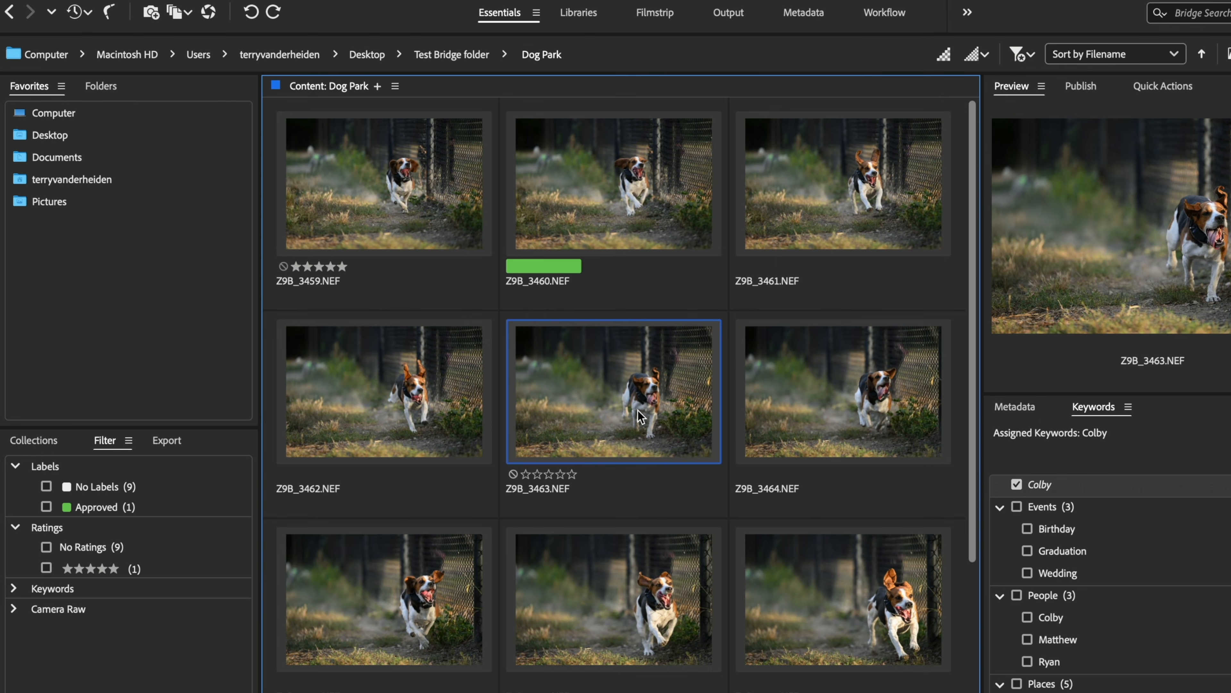
{"action": "key", "text": "super+6"}
{"action": "left_click", "coordinate": [880, 606]}
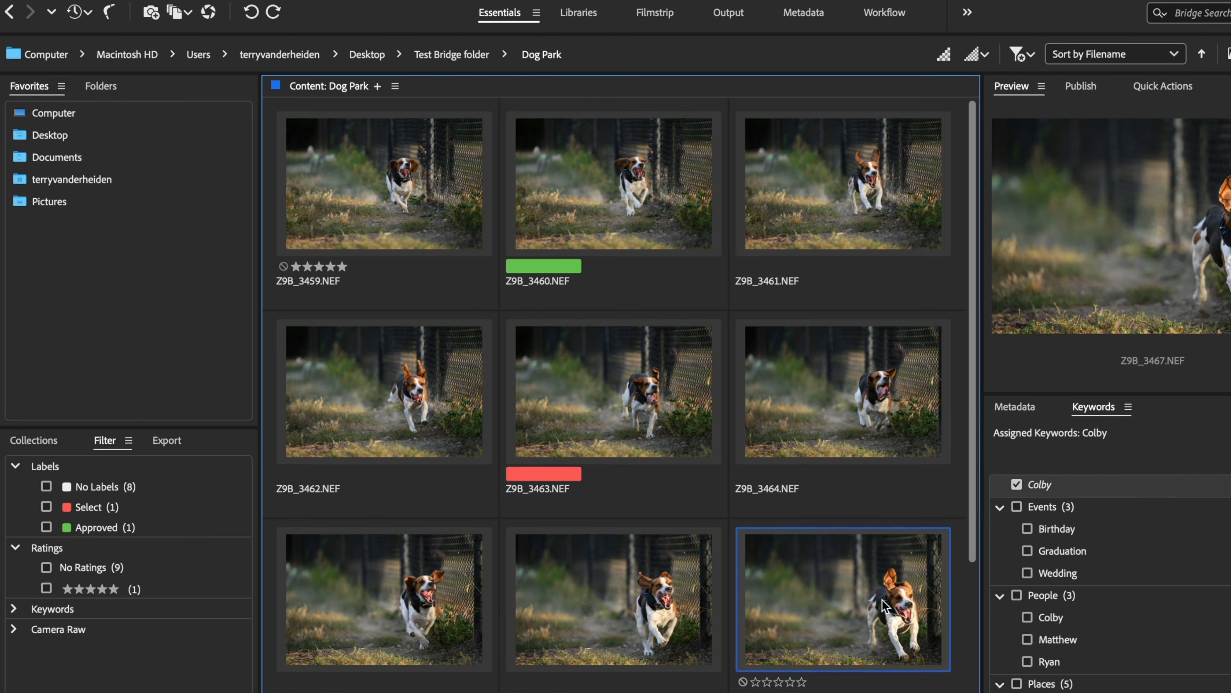
{"action": "key", "text": "super+6"}
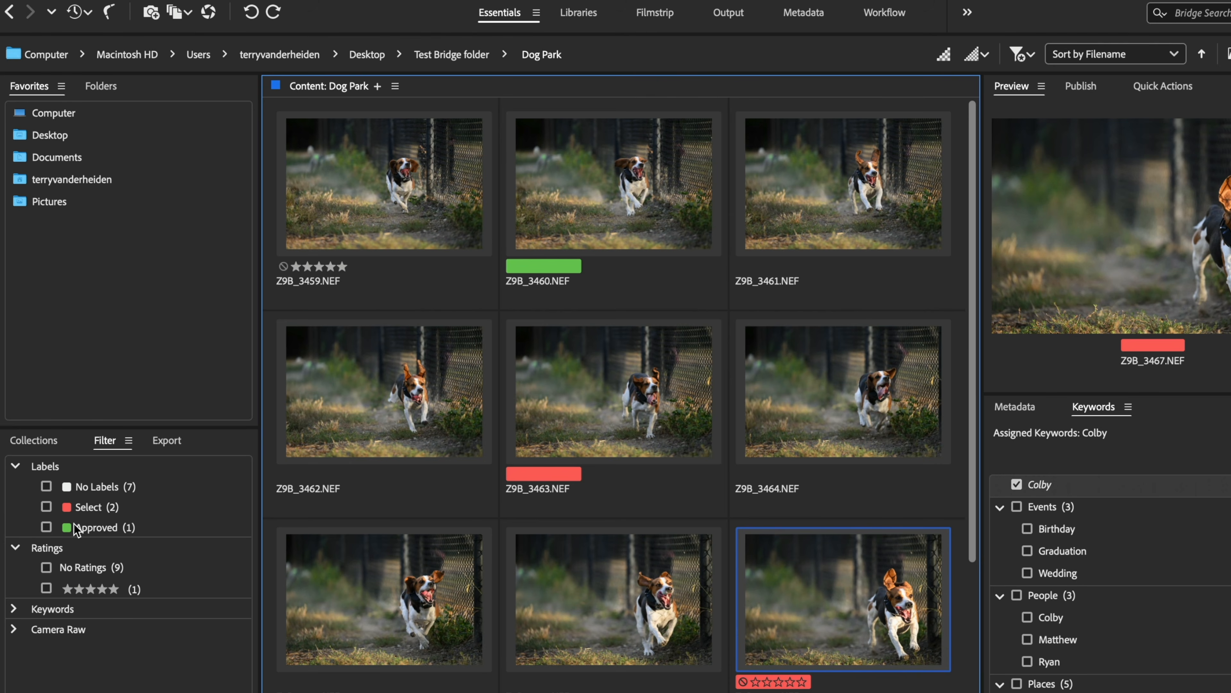
- Filter the Dog Park photos by the Select and Approved labels, then by Approved only, and glance at the collections
{"action": "left_click", "coordinate": [93, 508]}
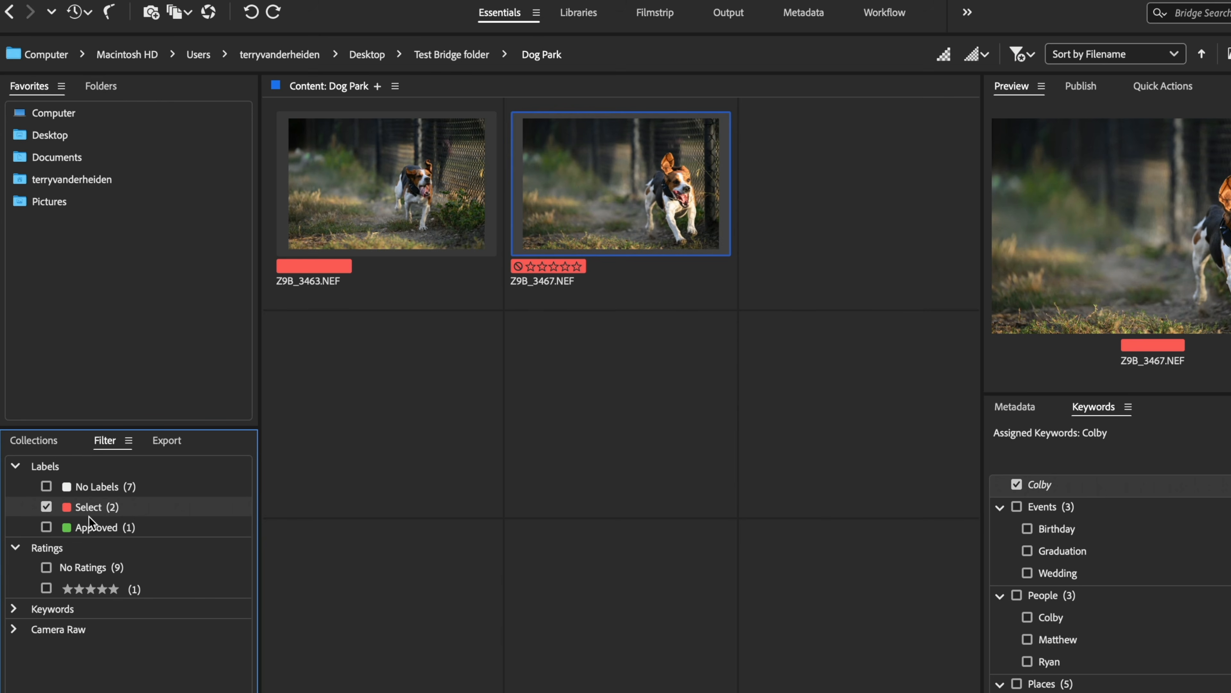
{"action": "left_click", "coordinate": [87, 527]}
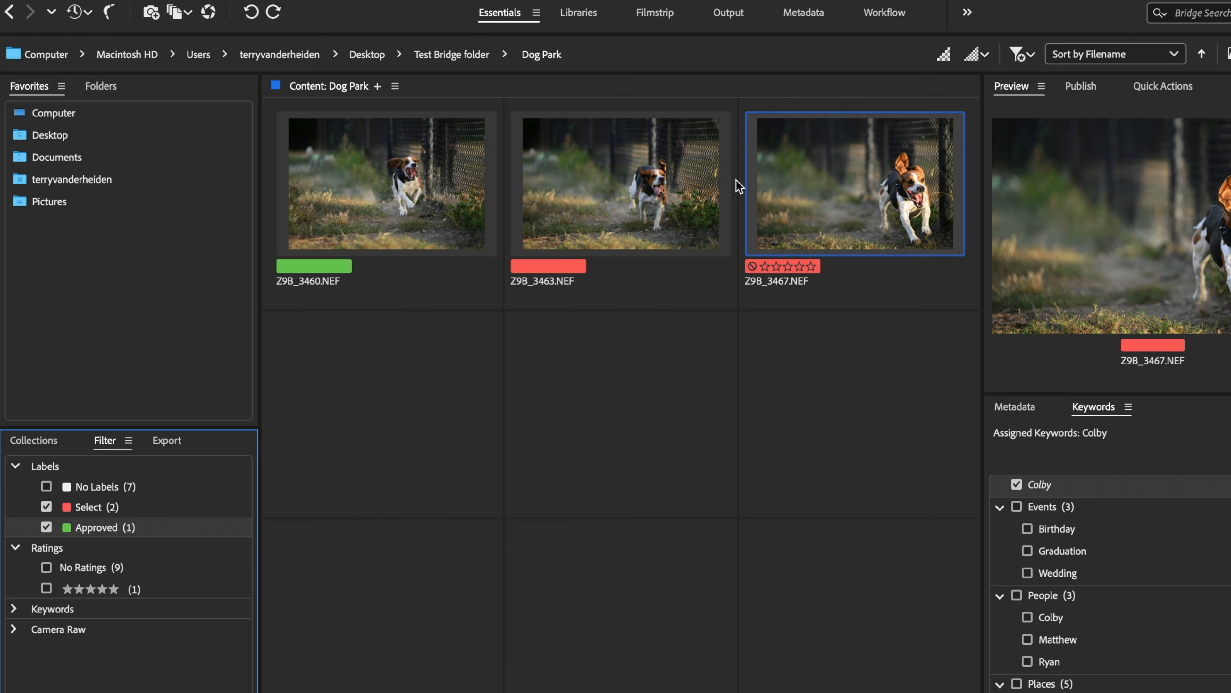
{"action": "left_click", "coordinate": [50, 505]}
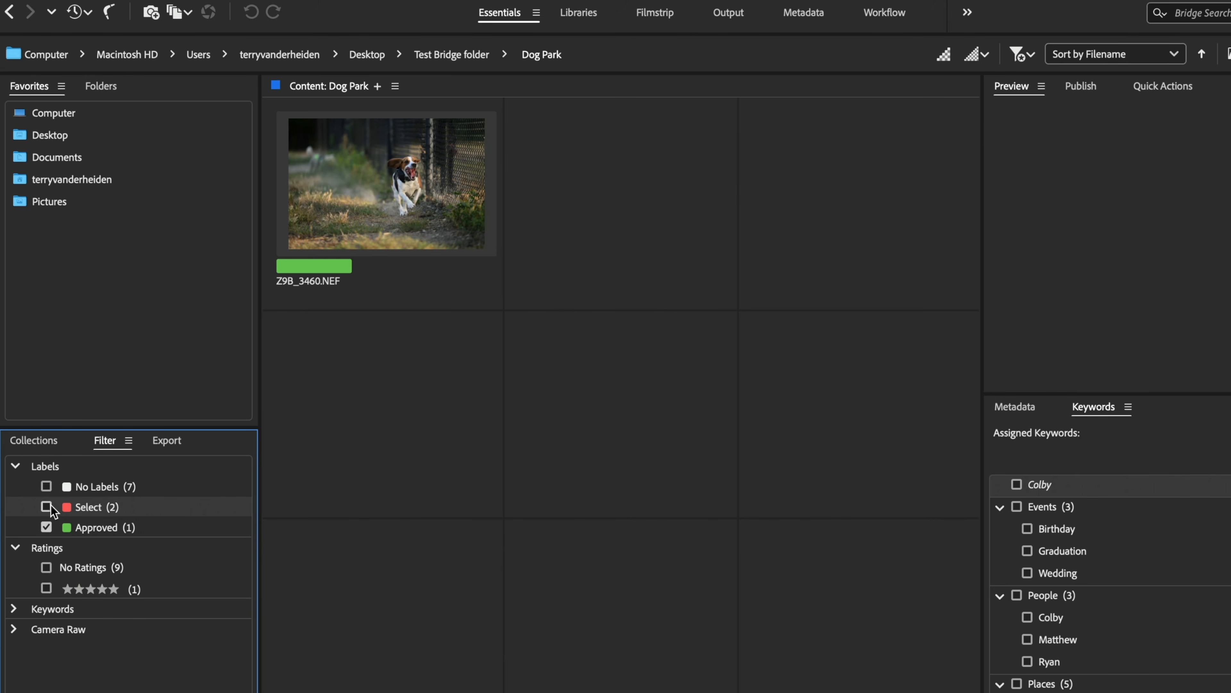
{"action": "left_click", "coordinate": [51, 441]}
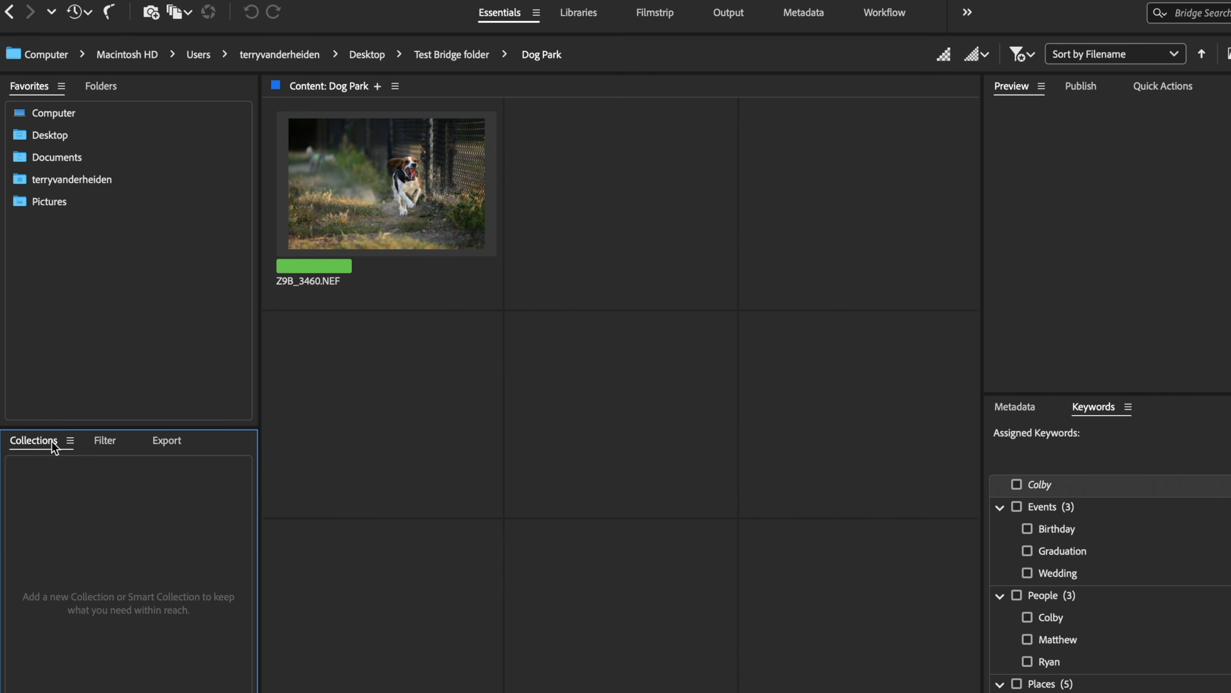
{"action": "left_click", "coordinate": [98, 443]}
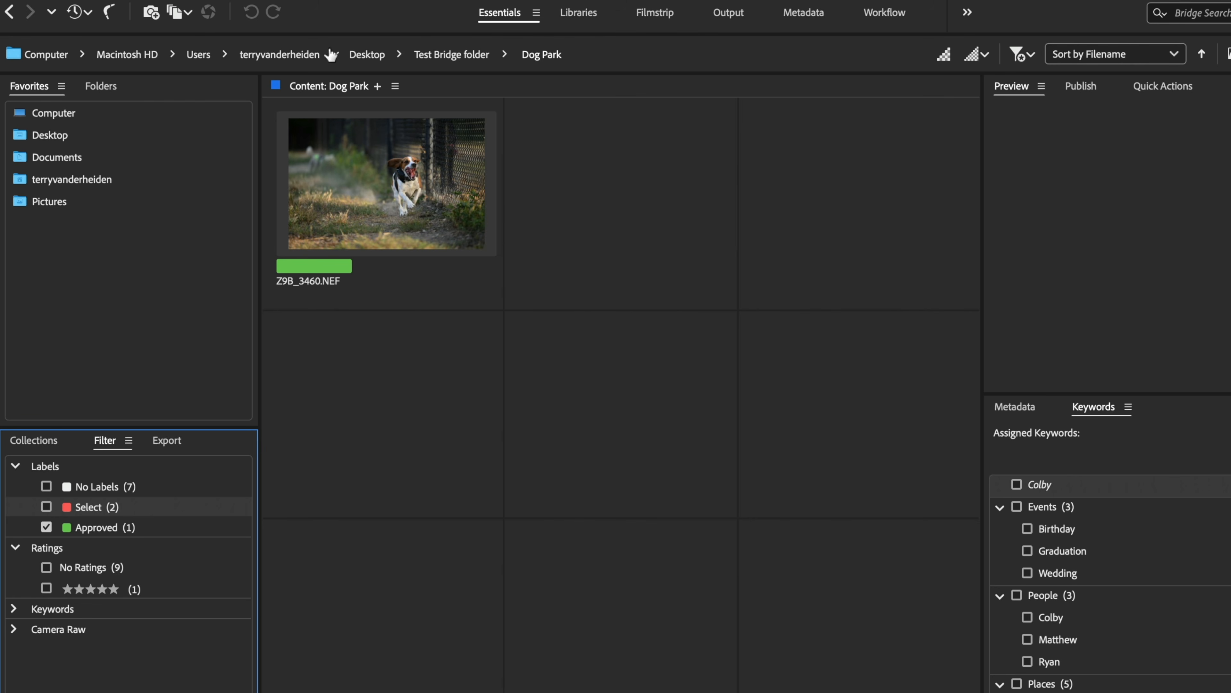
- Return to Test Bridge folder and preview Dog Running.psd at full screen
{"action": "left_click", "coordinate": [455, 55]}
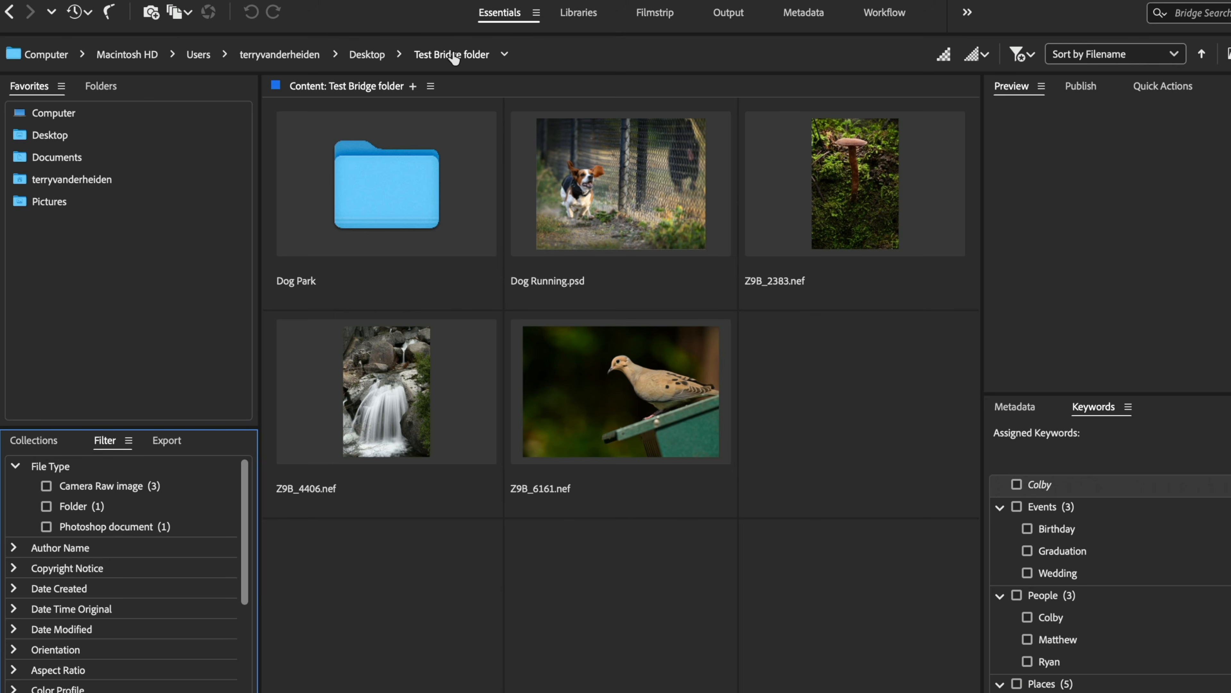
{"action": "left_click", "coordinate": [577, 189]}
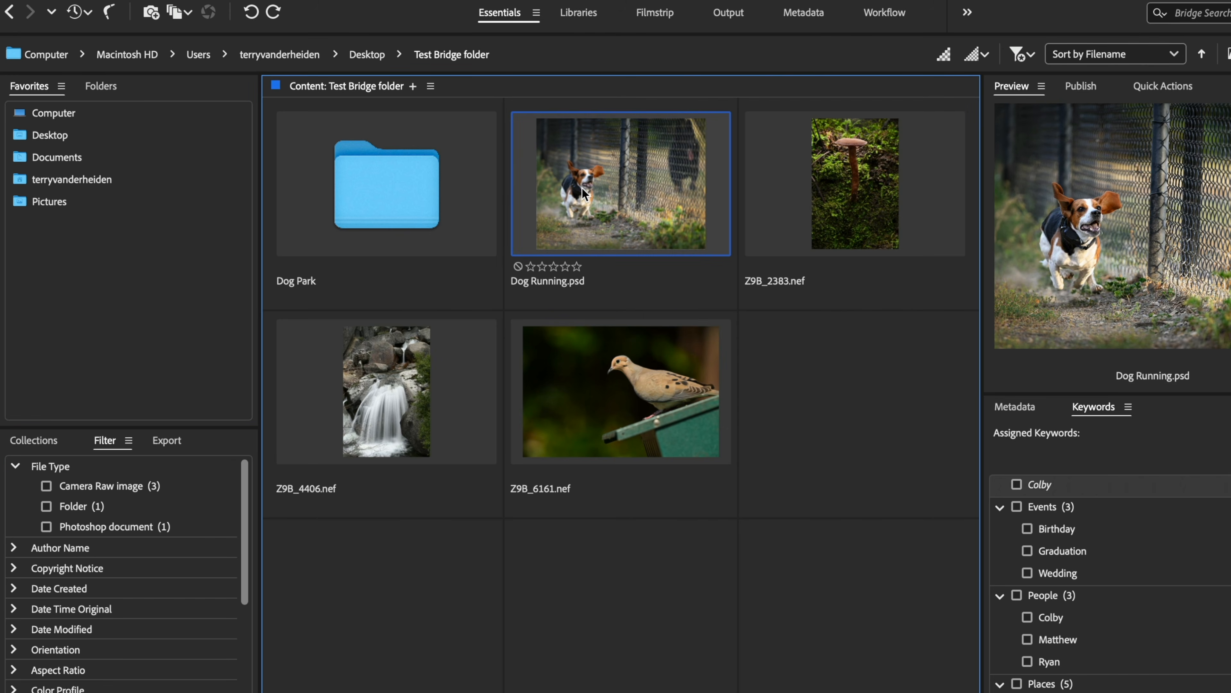
{"action": "key", "text": "space"}
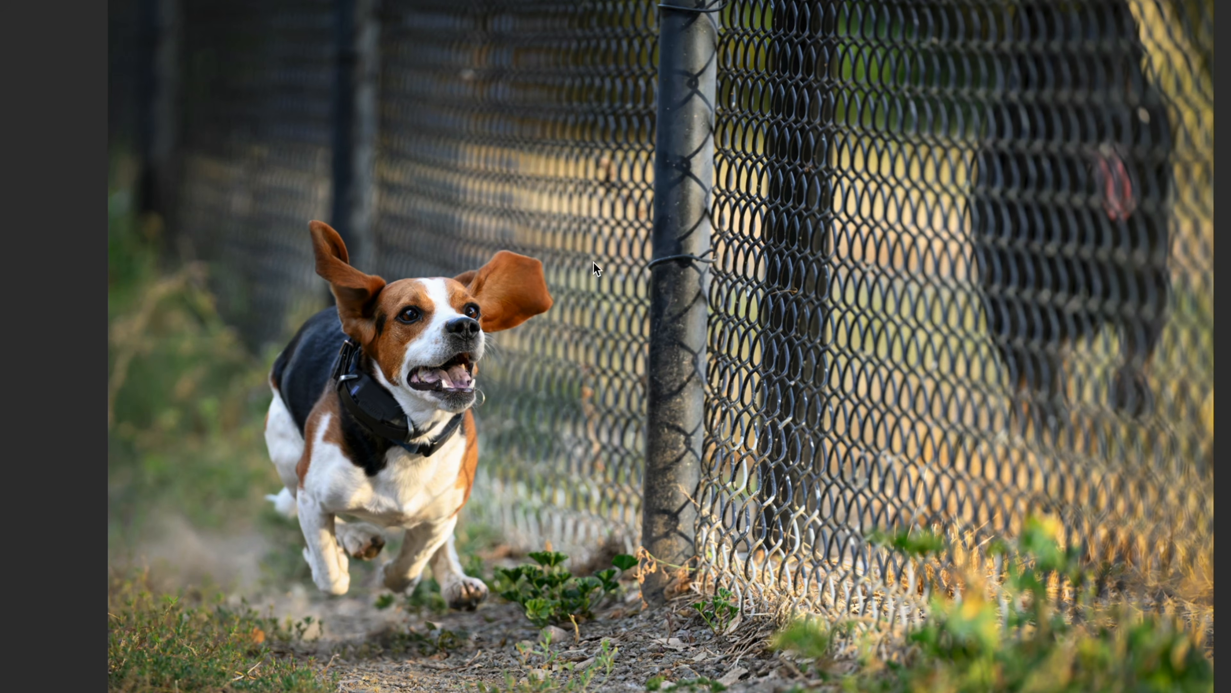
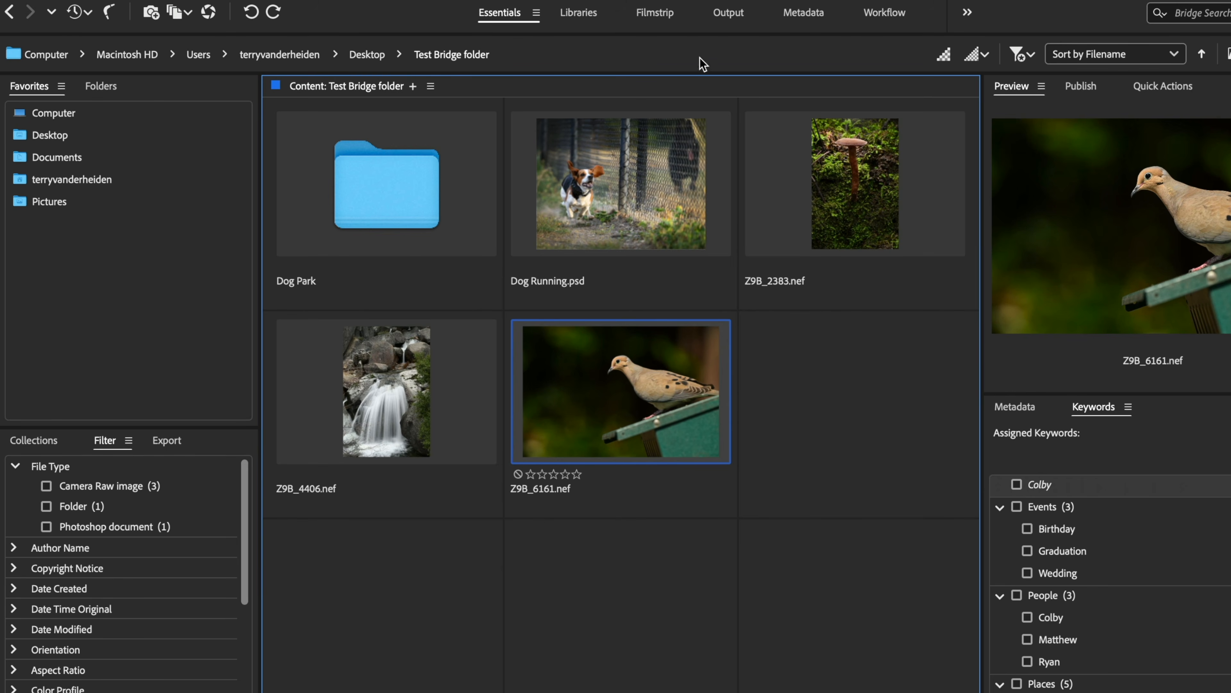
- Open Z9B_3460.NEF from the Dog Park folder in Camera Raw
{"action": "double_click", "coordinate": [388, 214]}
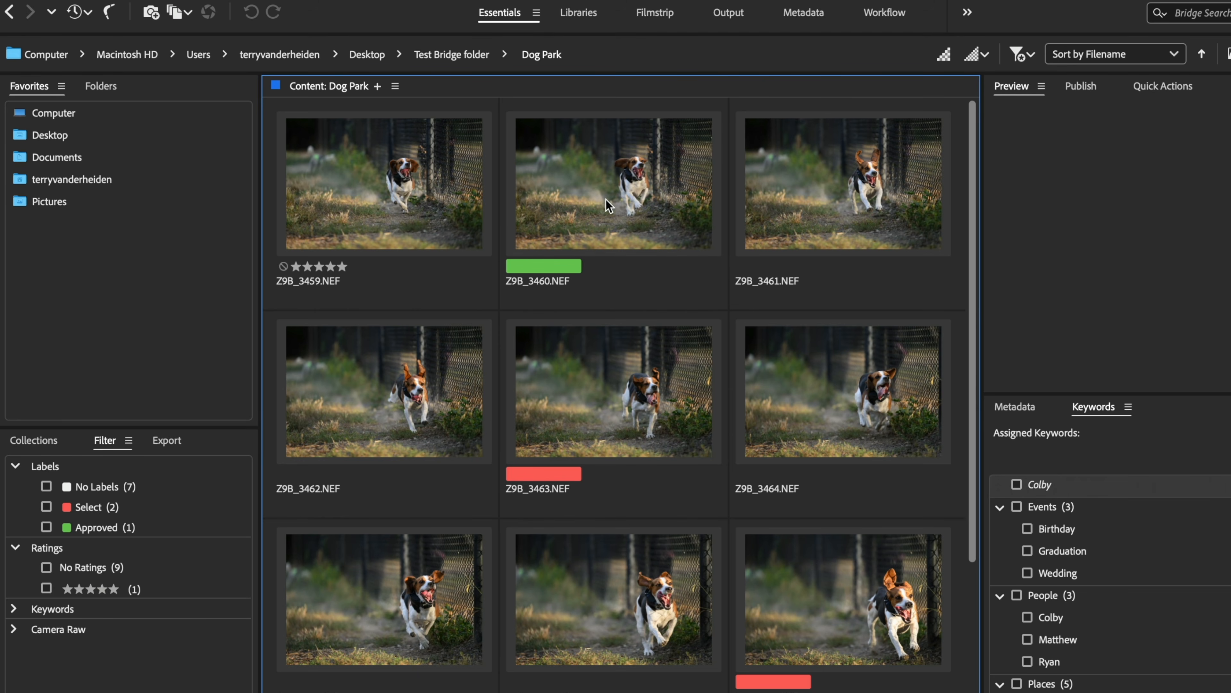
{"action": "left_click", "coordinate": [615, 191]}
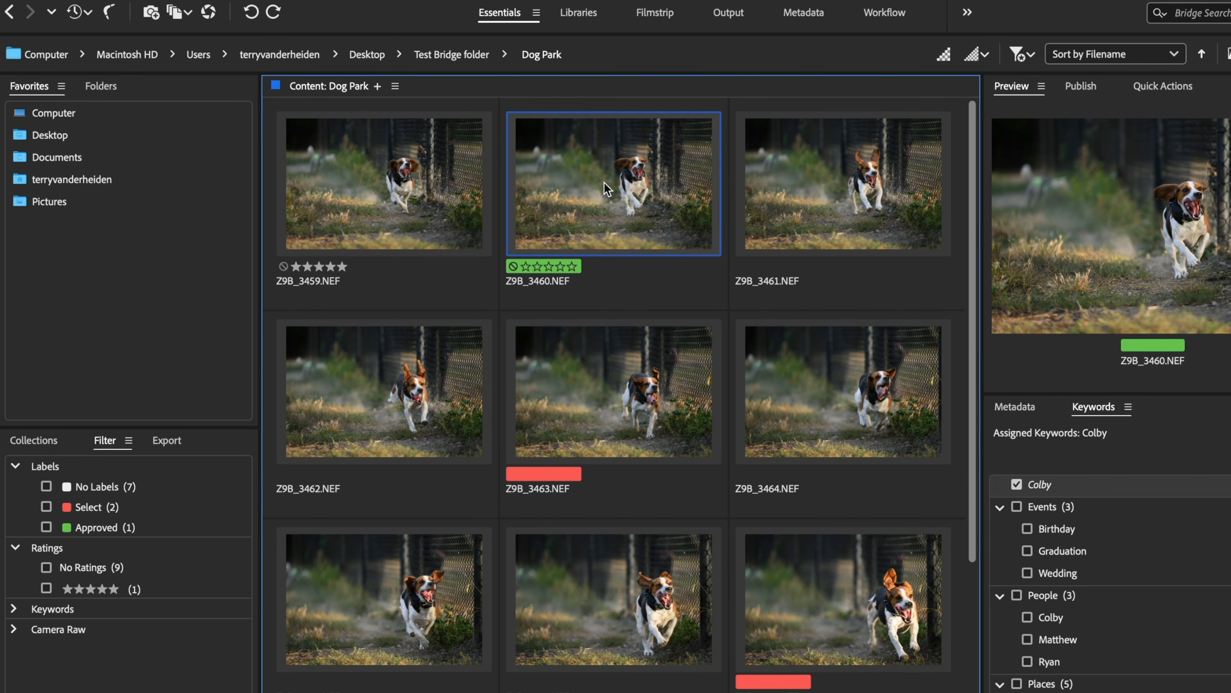
{"action": "double_click", "coordinate": [607, 188]}
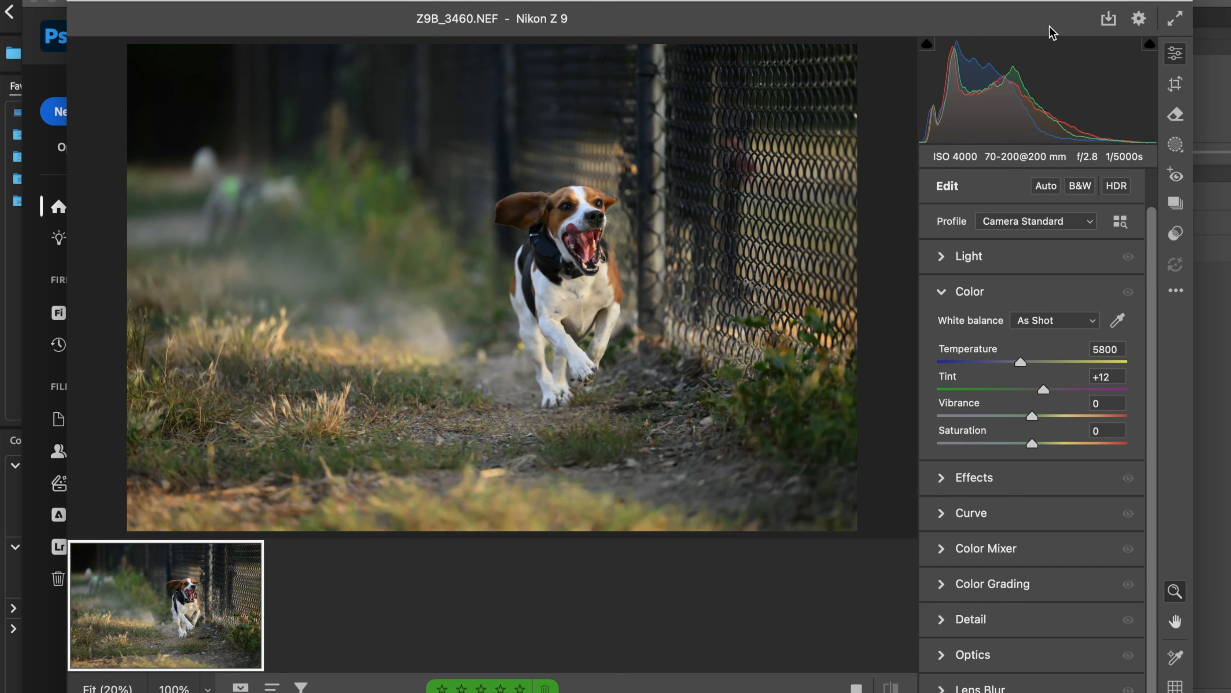
- Examine the photo and the Light and Color adjustments in Camera Raw, leaving both groups collapsed
{"action": "scroll", "coordinate": [561, 182], "scroll_direction": "up", "scroll_amount": 5}
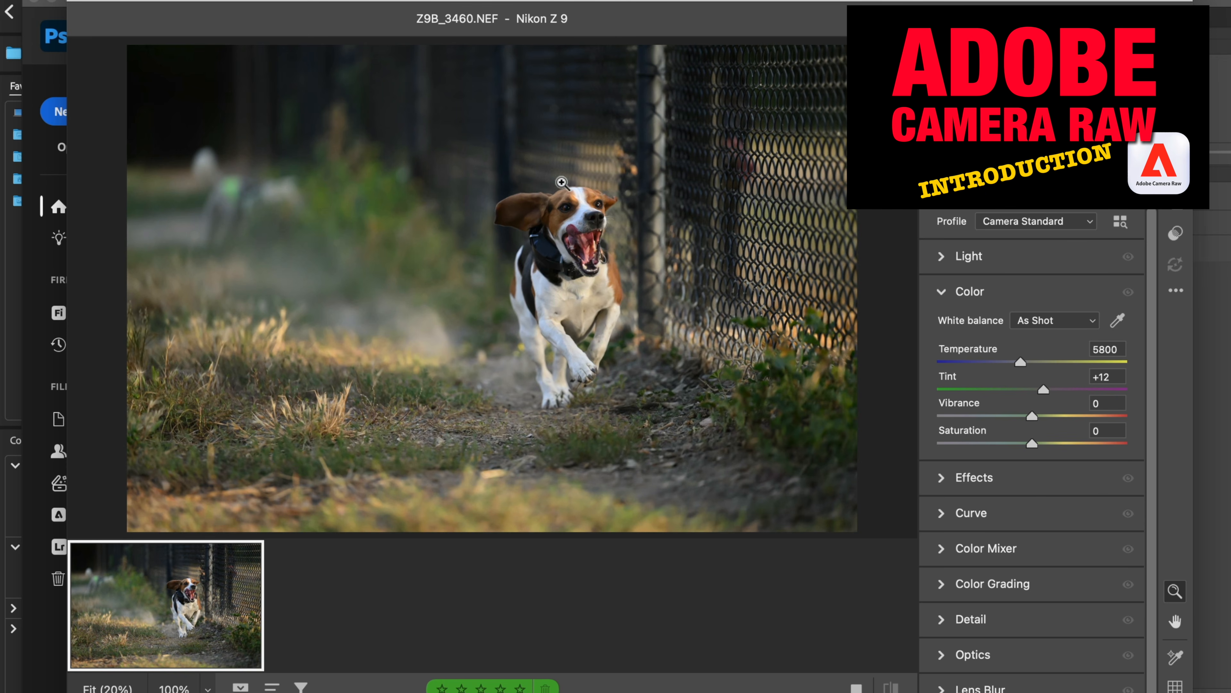
{"action": "scroll", "coordinate": [560, 185], "scroll_direction": "down", "scroll_amount": 2}
{"action": "scroll", "coordinate": [561, 187], "scroll_direction": "down", "scroll_amount": 3}
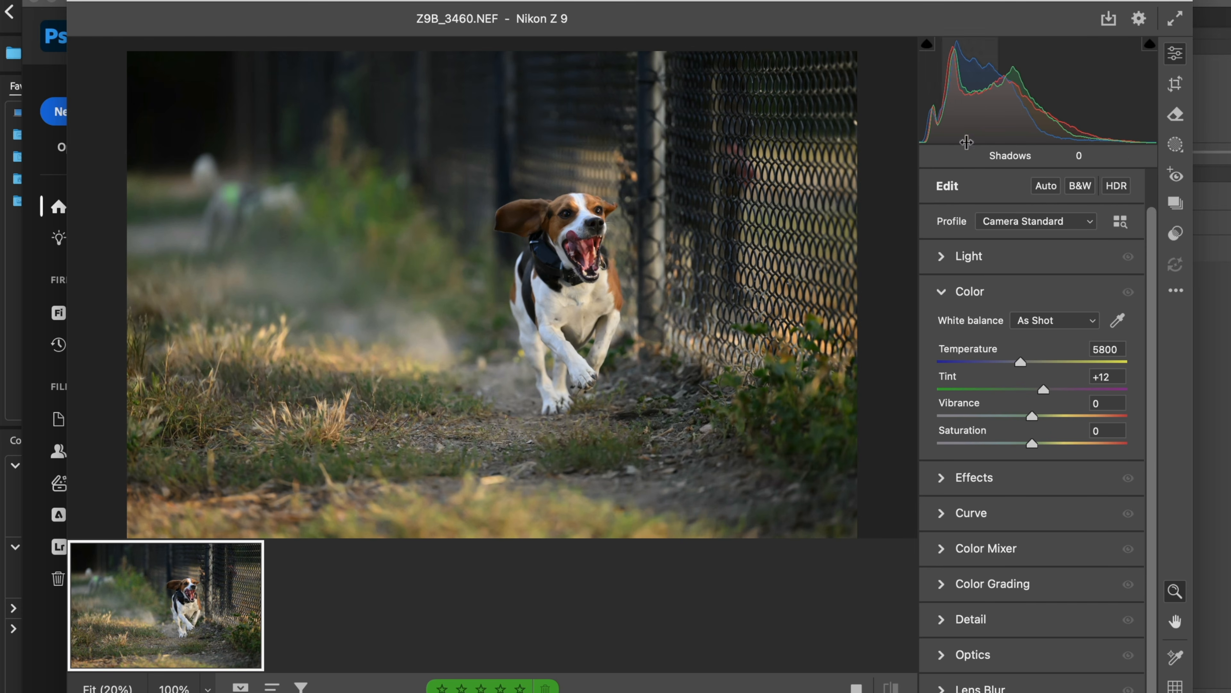
{"action": "left_click", "coordinate": [943, 292]}
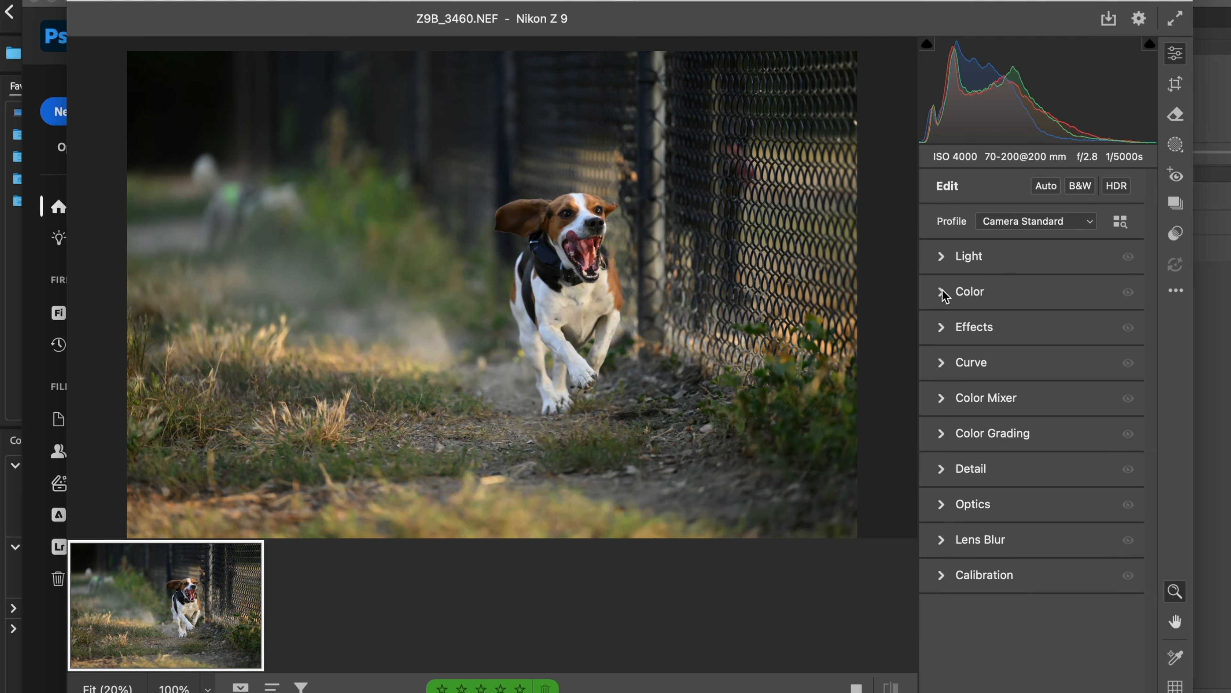
{"action": "left_click", "coordinate": [944, 256]}
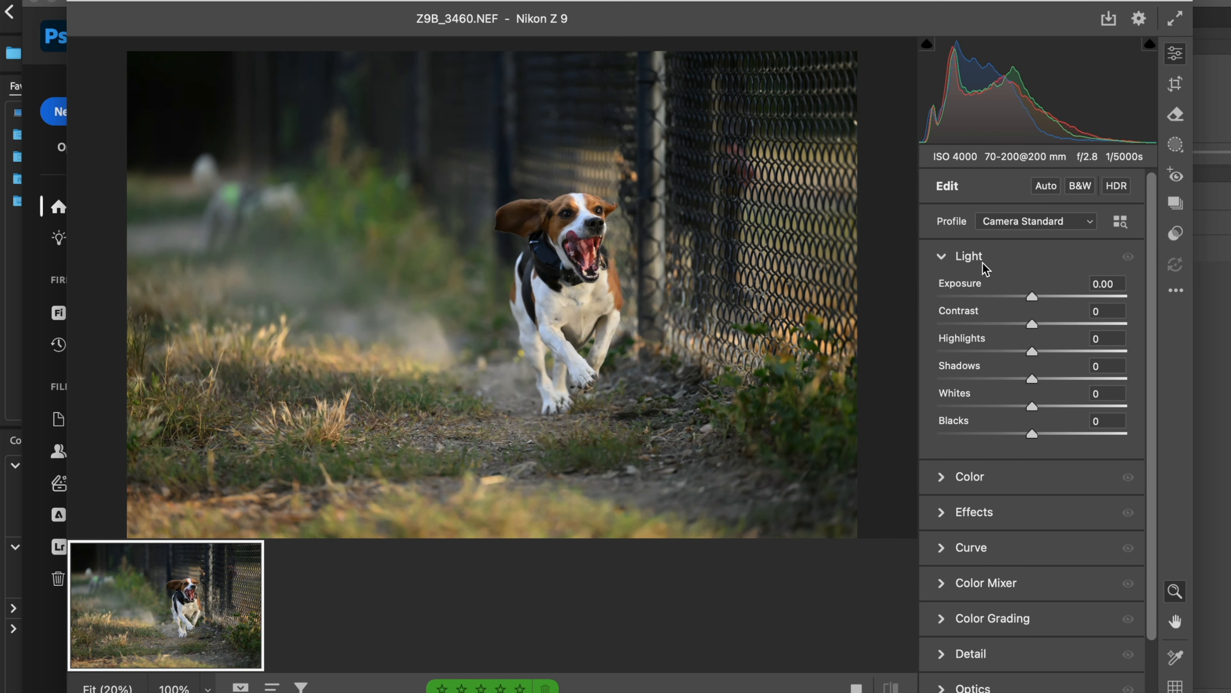
{"action": "left_click", "coordinate": [942, 257]}
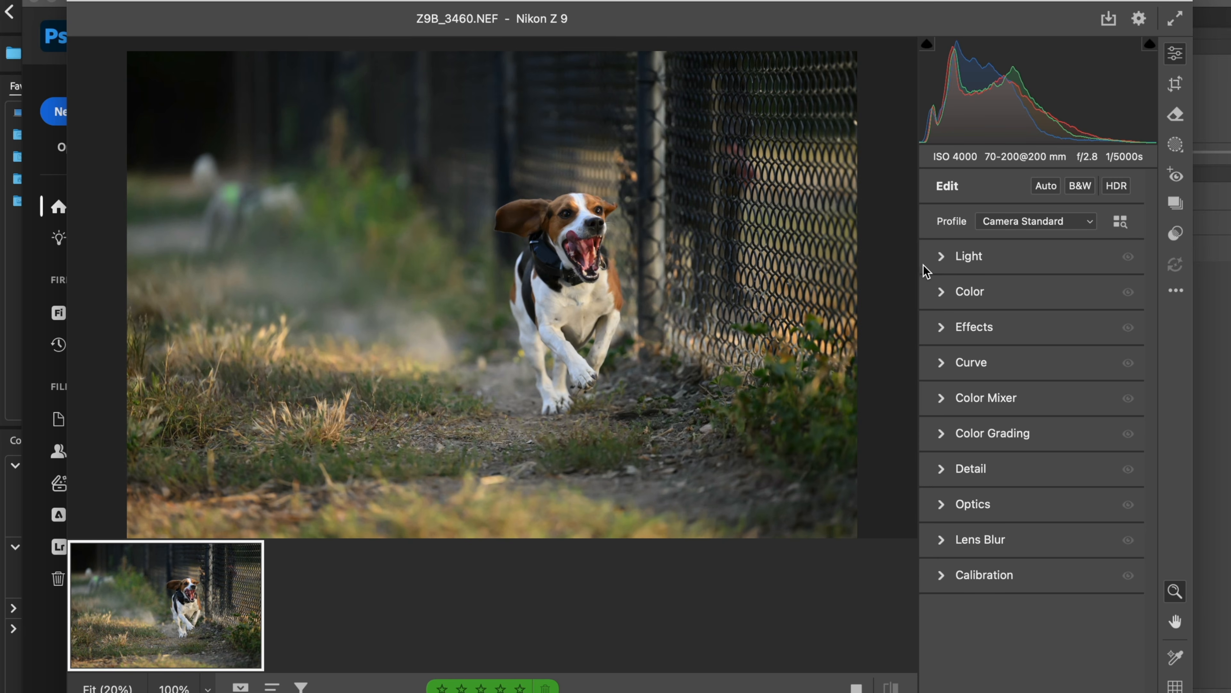
{"action": "scroll", "coordinate": [715, 226], "scroll_direction": "up", "scroll_amount": 5}
{"action": "scroll", "coordinate": [715, 225], "scroll_direction": "down", "scroll_amount": 6}
{"action": "scroll", "coordinate": [715, 226], "scroll_direction": "up", "scroll_amount": 1}
{"action": "scroll", "coordinate": [715, 226], "scroll_direction": "up", "scroll_amount": 2}
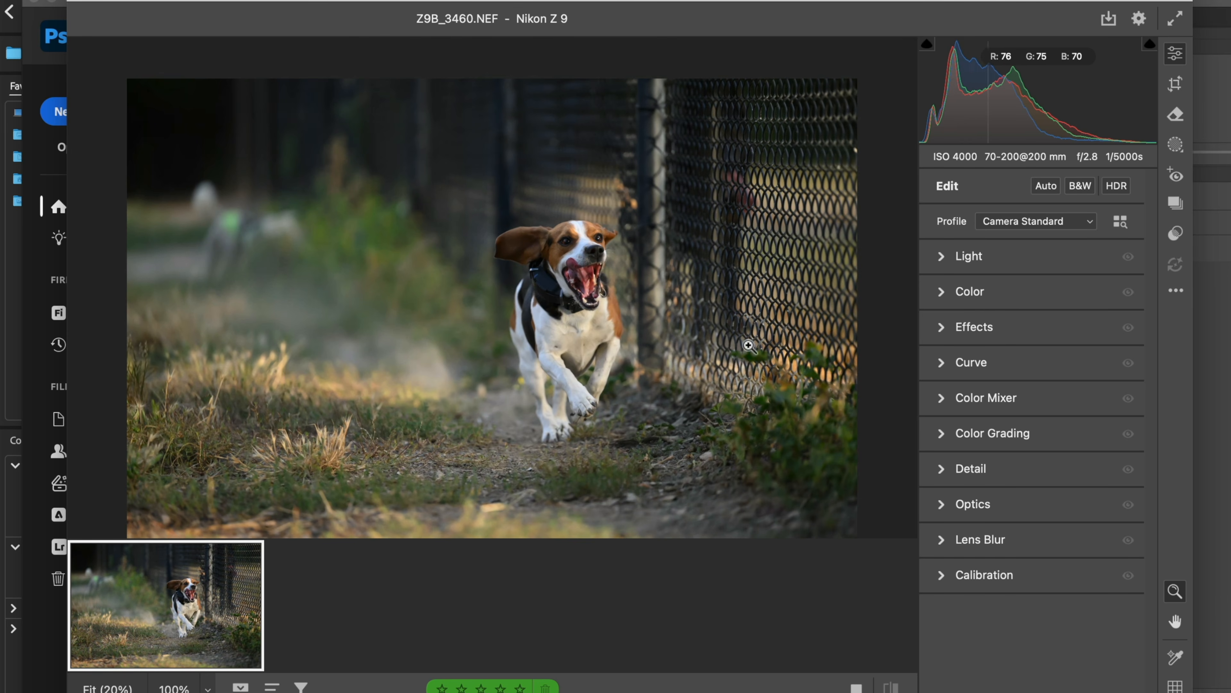
- Create a radial gradient mask centred on the dog and shift its centre onto the fence area beside it
{"action": "left_click", "coordinate": [1175, 145]}
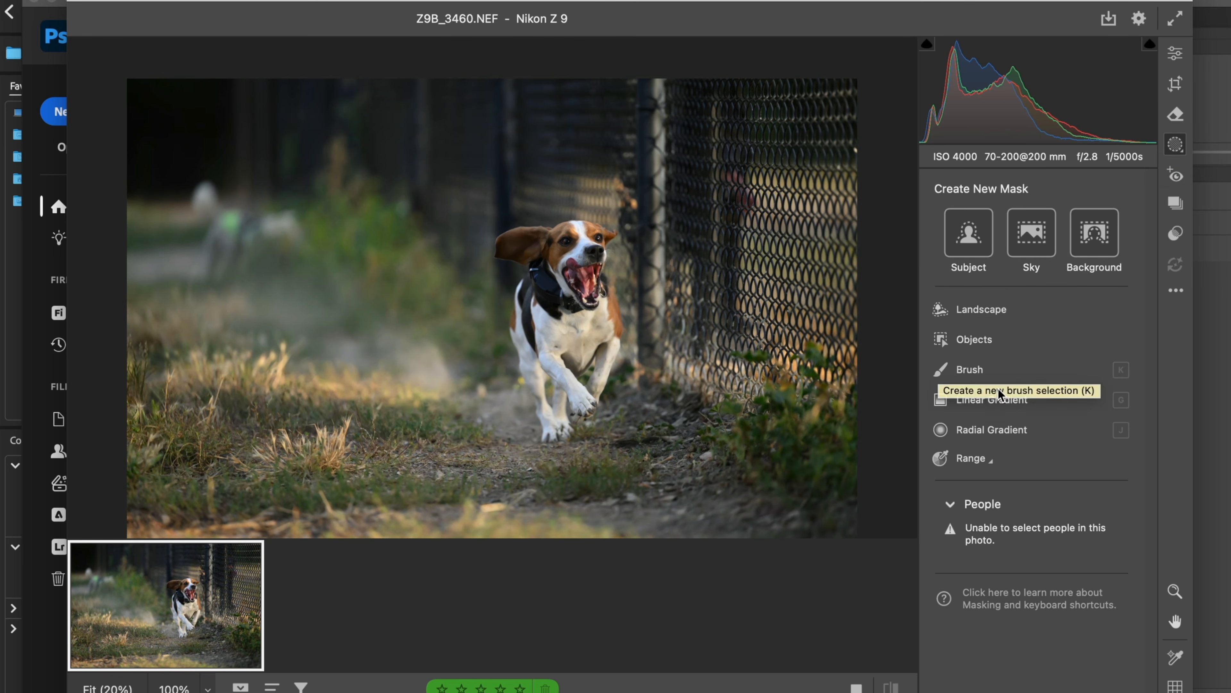
{"action": "left_click", "coordinate": [943, 430]}
{"action": "left_click_drag", "start_coordinate": [594, 290], "coordinate": [827, 441]}
{"action": "left_click_drag", "start_coordinate": [595, 288], "coordinate": [732, 307]}
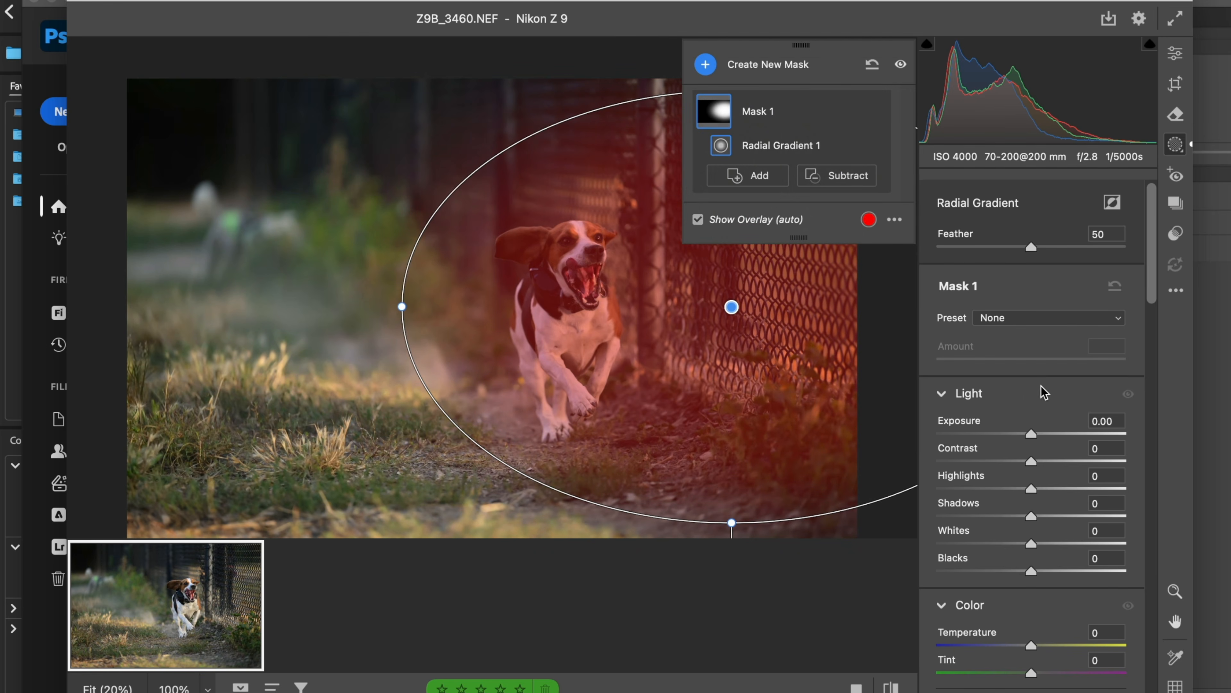
- Collapse the mask's Light, Color, Point Color and Effects adjustment groups
{"action": "left_click", "coordinate": [943, 394]}
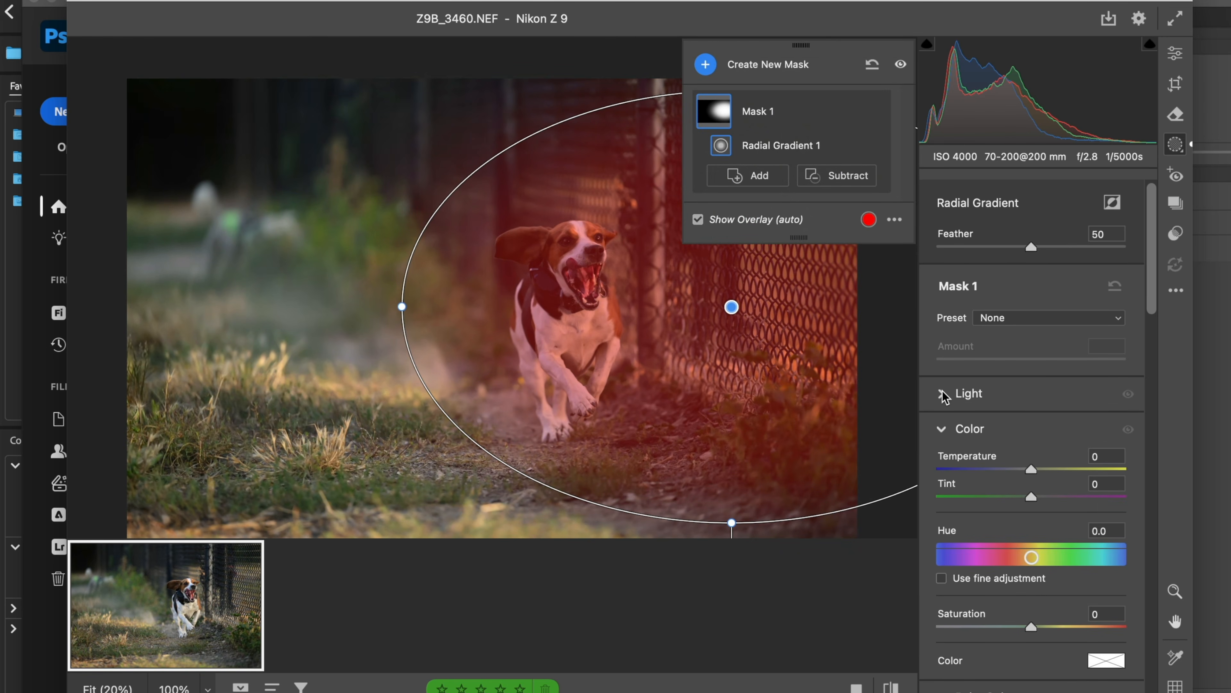
{"action": "left_click", "coordinate": [942, 429]}
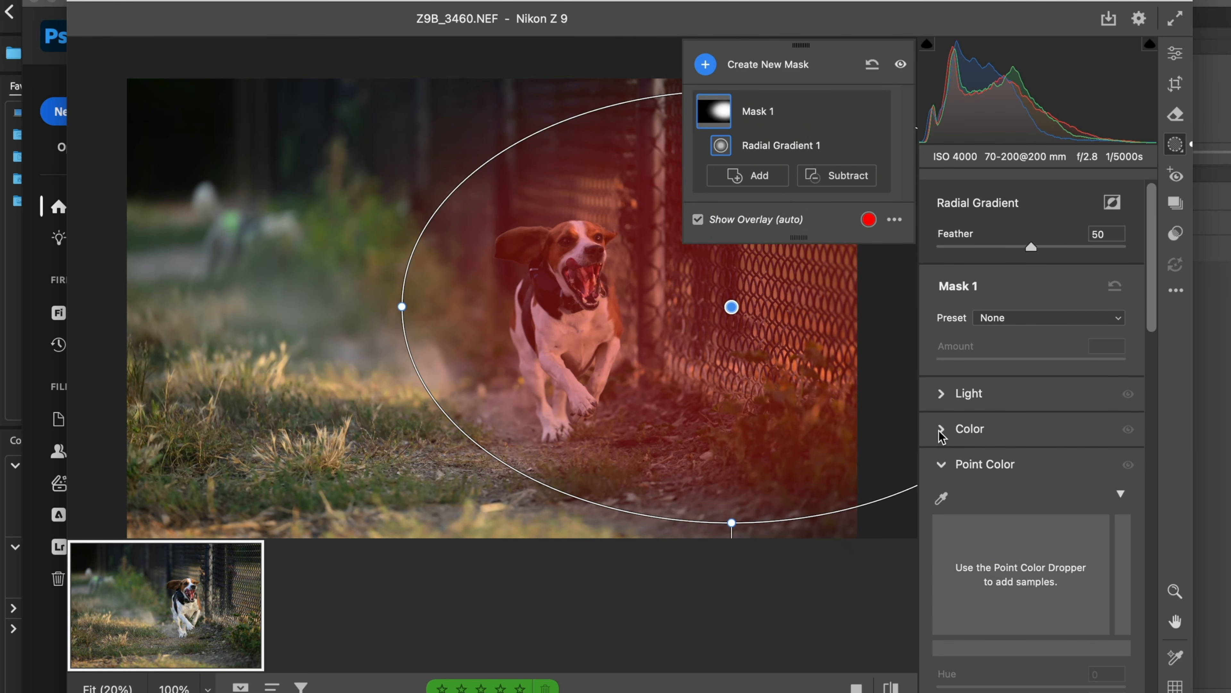
{"action": "left_click", "coordinate": [944, 466]}
{"action": "scroll", "coordinate": [945, 469], "scroll_direction": "down", "scroll_amount": 1}
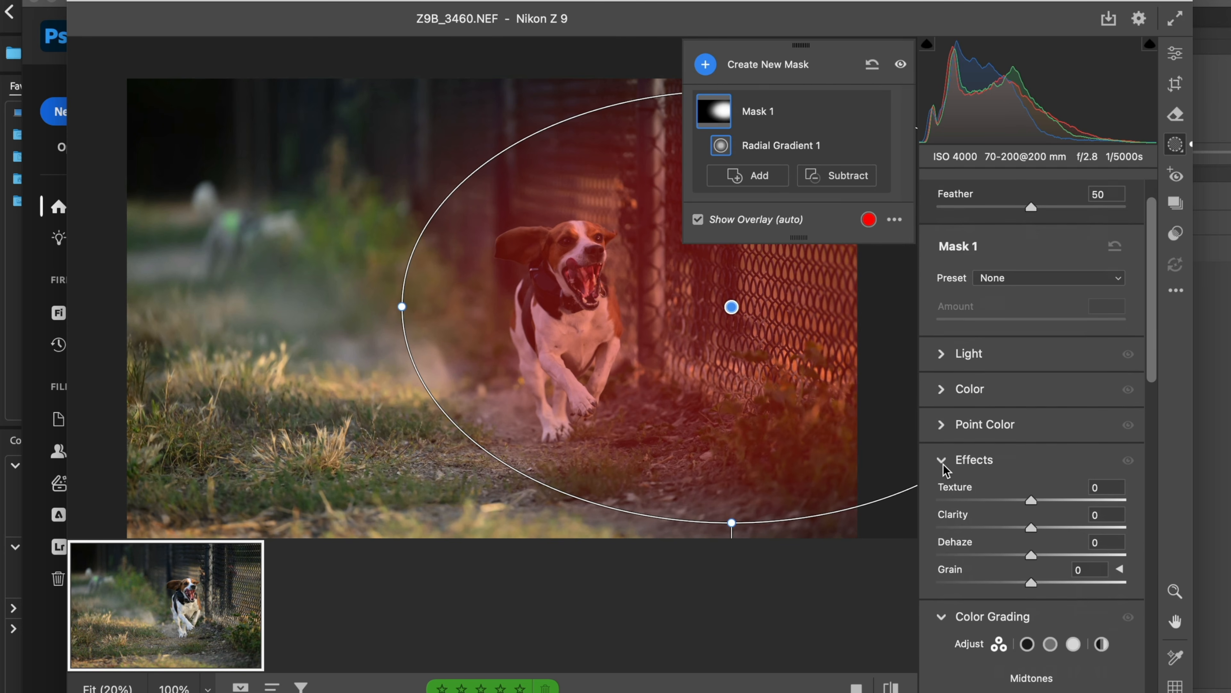
{"action": "left_click", "coordinate": [943, 462]}
{"action": "scroll", "coordinate": [944, 461], "scroll_direction": "down", "scroll_amount": 1}
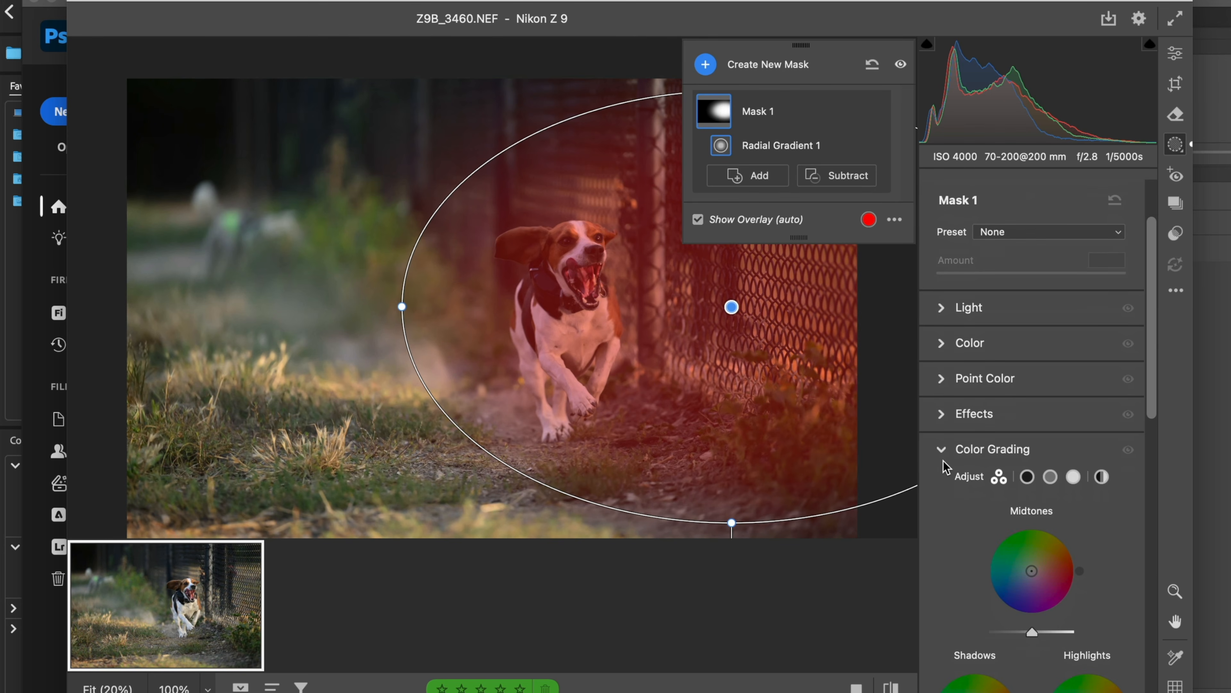
- Color grade the mask with green midtones at hue 114 and saturation 13 and orange shadows, and accept the Camera Raw edits
{"action": "scroll", "coordinate": [943, 459], "scroll_direction": "down", "scroll_amount": 1}
{"action": "left_click", "coordinate": [940, 409]}
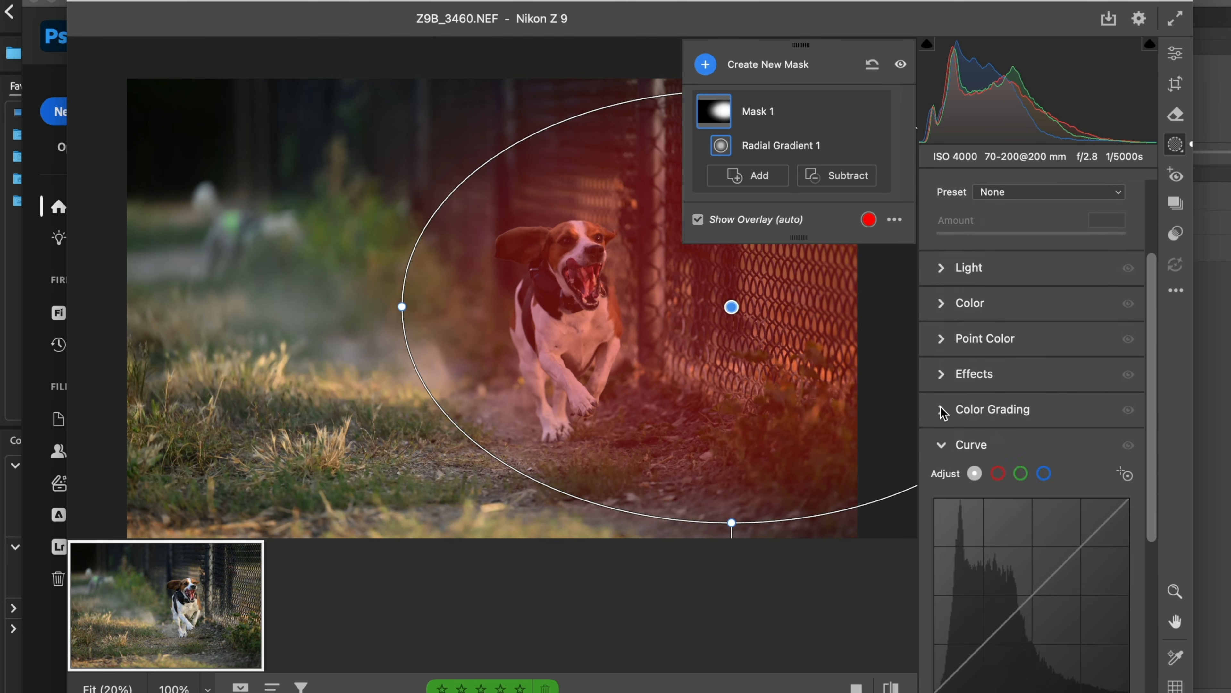
{"action": "left_click", "coordinate": [941, 407]}
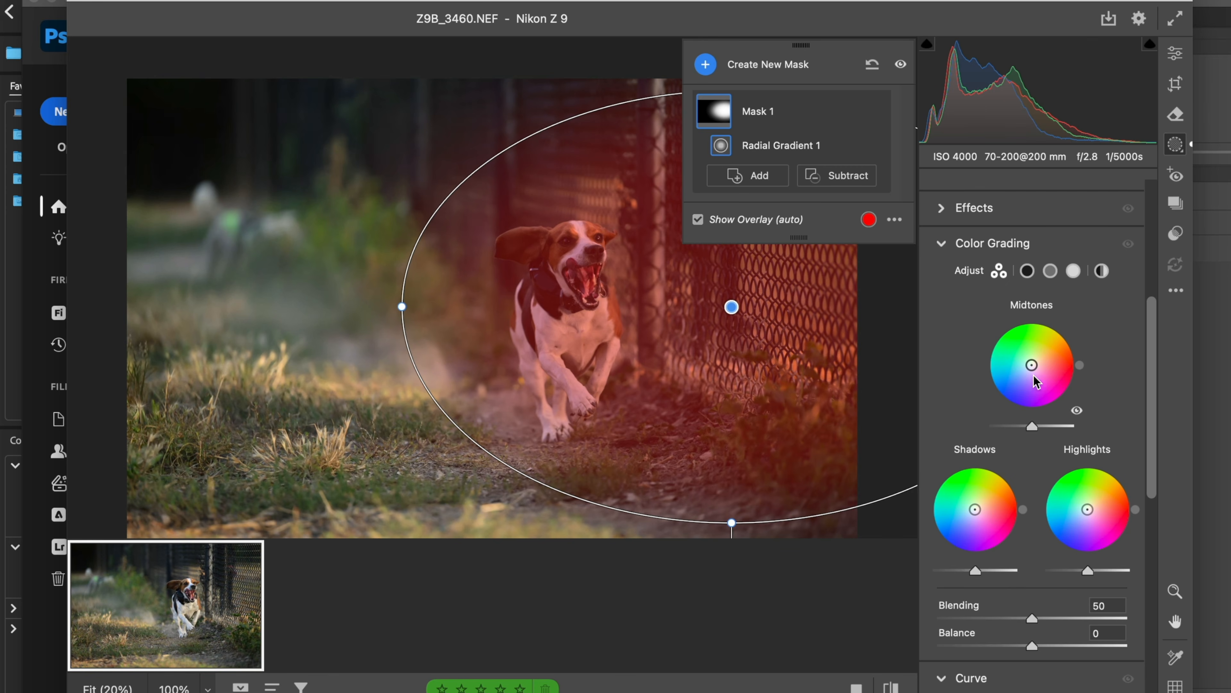
{"action": "mouse_move", "coordinate": [1032, 370]}
{"action": "left_mouse_down"}
{"action": "mouse_move", "coordinate": [1017, 391]}
{"action": "mouse_move", "coordinate": [1030, 359]}
{"action": "left_mouse_up"}
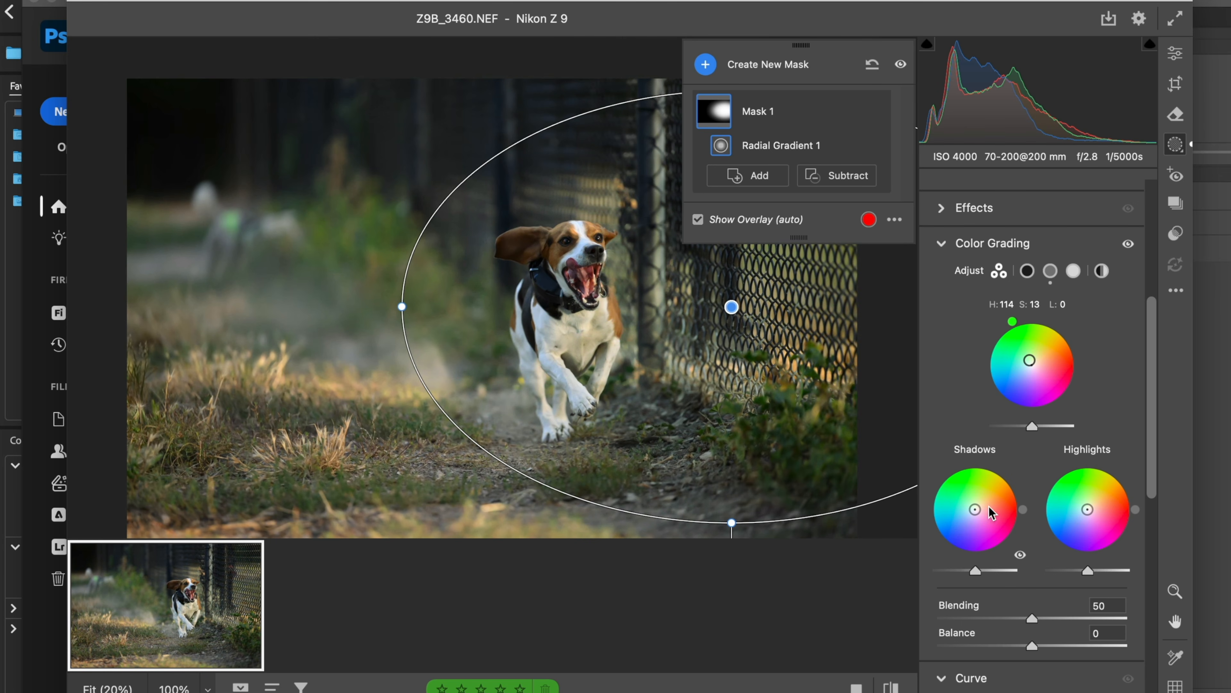
{"action": "left_click_drag", "start_coordinate": [975, 510], "coordinate": [992, 496]}
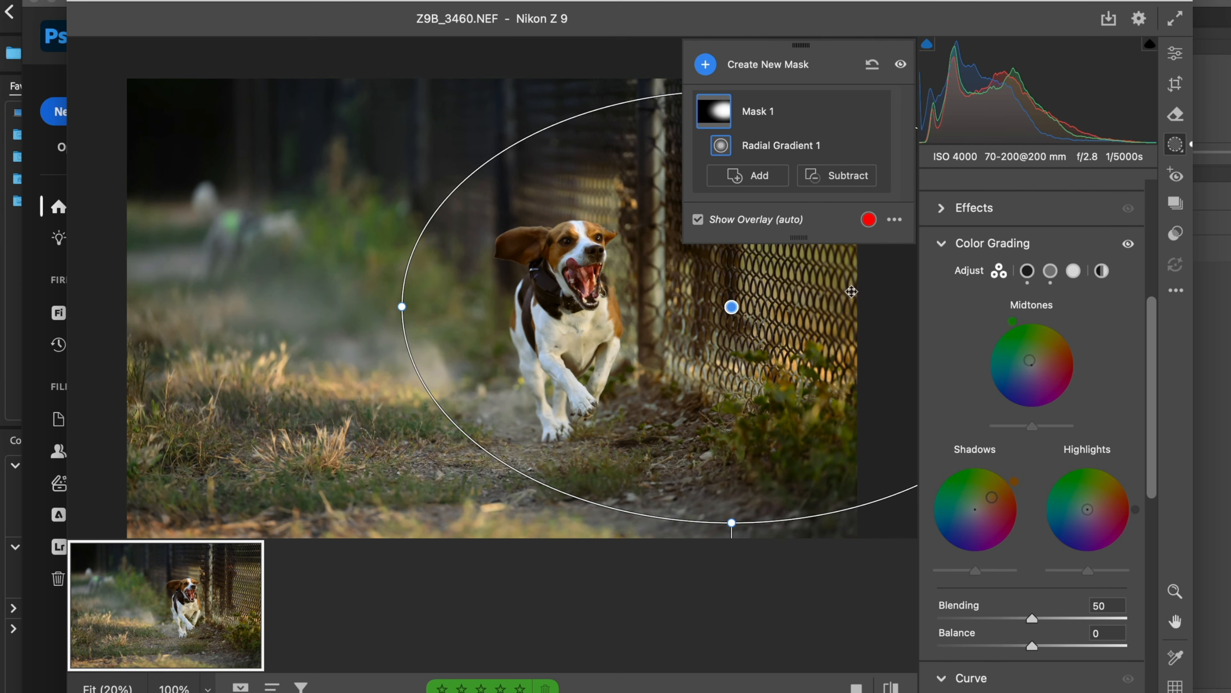
{"action": "left_click", "coordinate": [942, 245]}
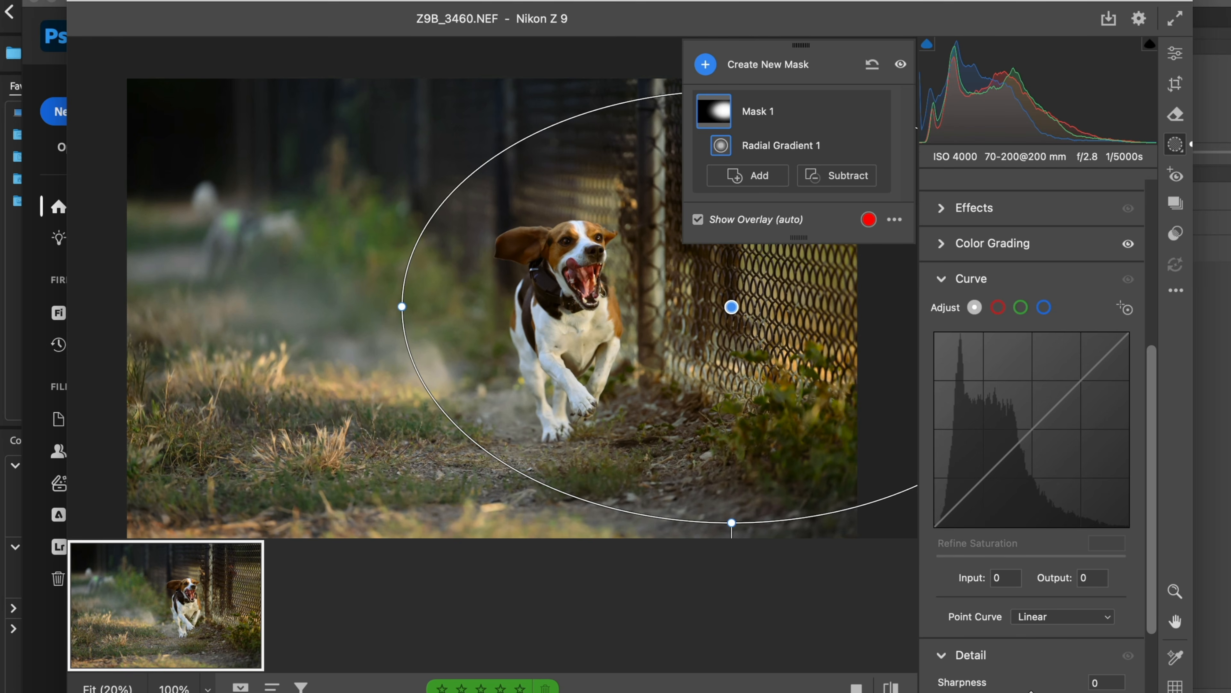
{"action": "key", "text": "Return"}
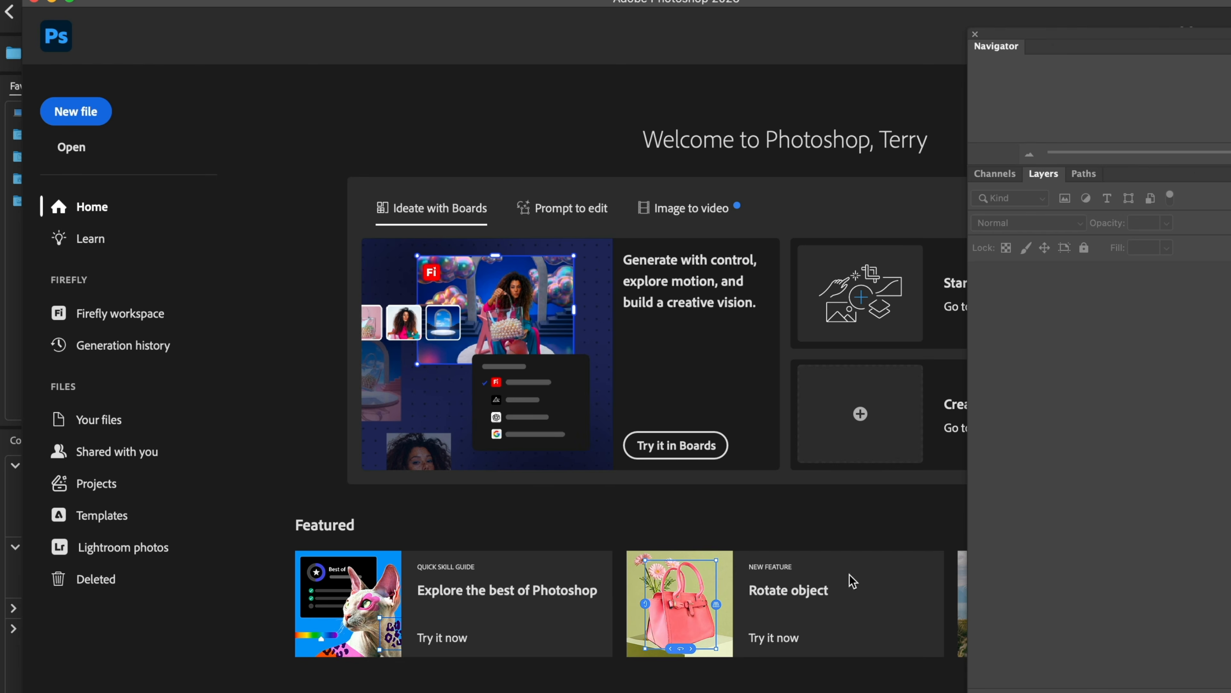
- In Bridge's Dog Park folder, rate Z9B_3462.NEF five stars and give Z9B_3464.NEF the Second label
{"action": "left_click", "coordinate": [52, 1]}
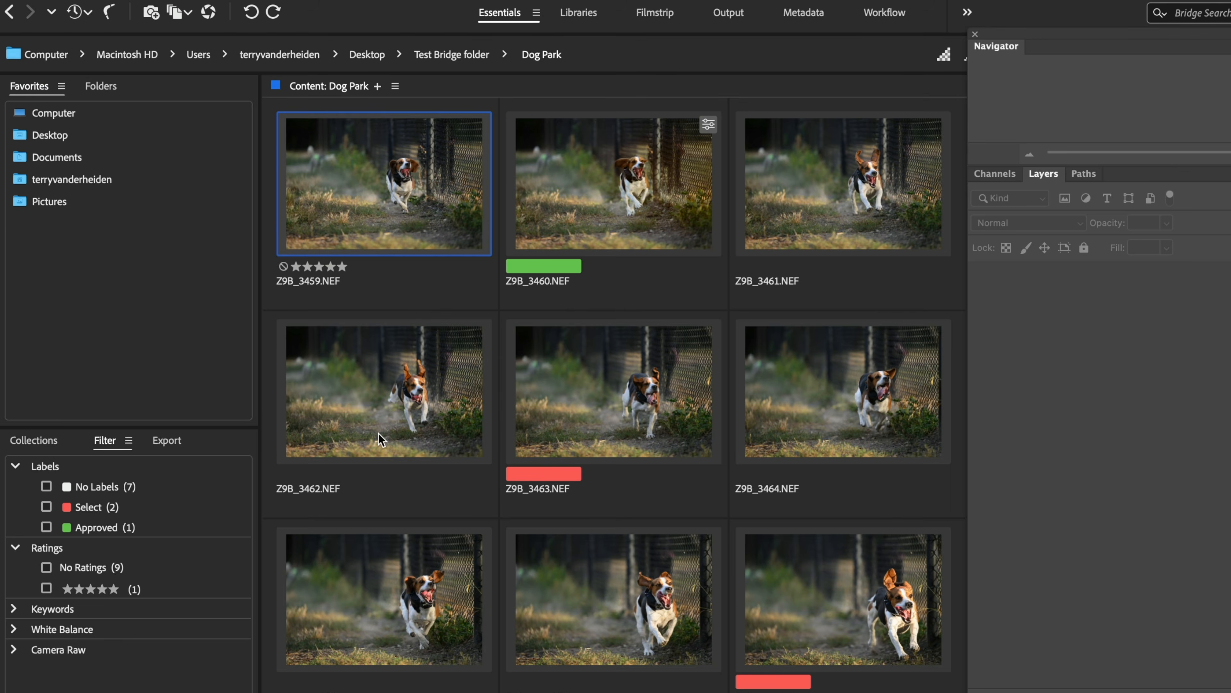
{"action": "left_click", "coordinate": [374, 428]}
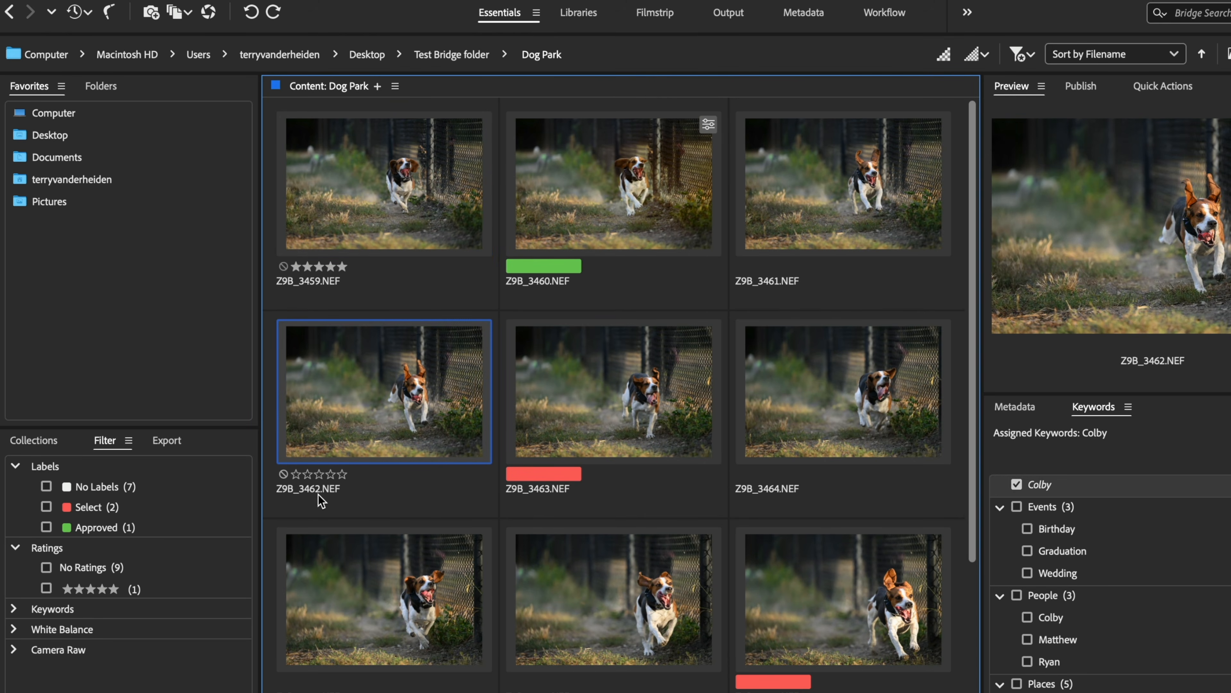
{"action": "left_click", "coordinate": [342, 475]}
{"action": "left_click", "coordinate": [819, 430]}
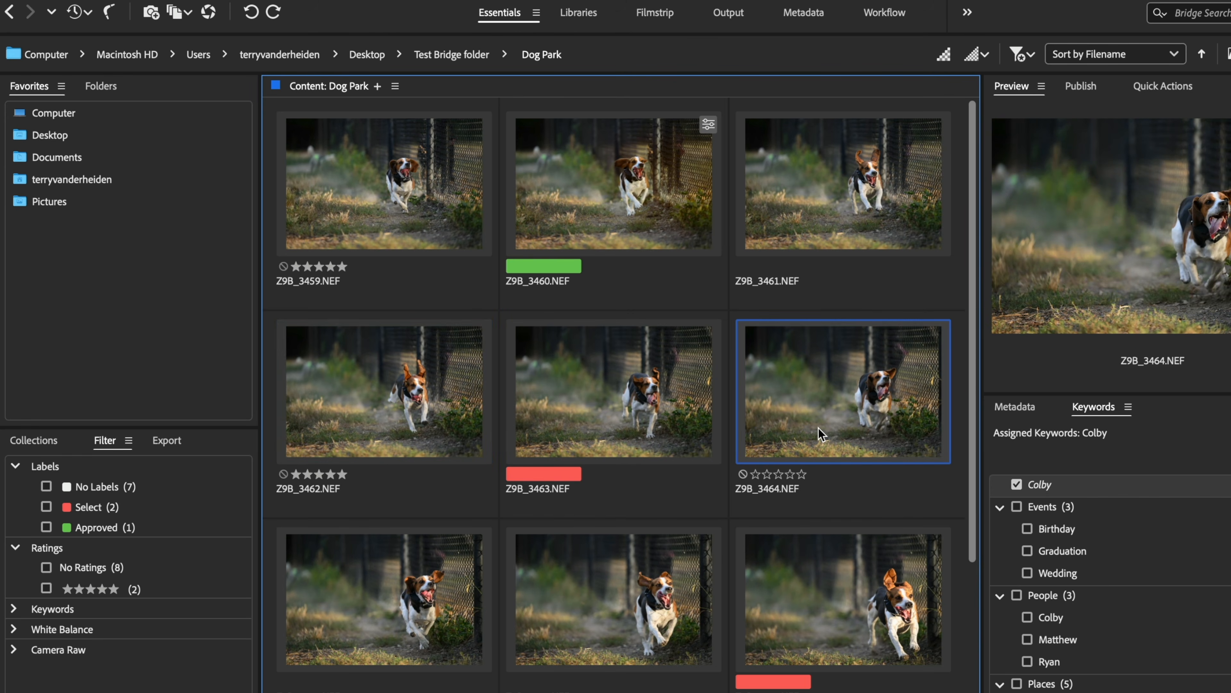
{"action": "key", "text": "super+7"}
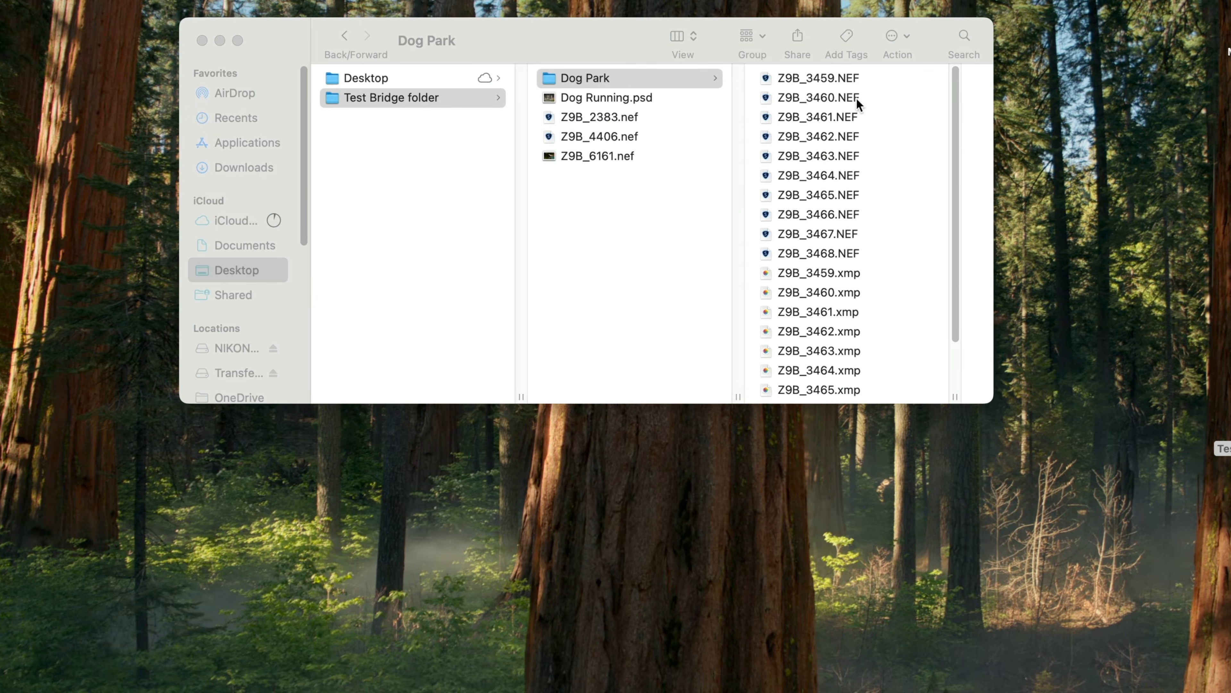
- Examine the .xmp sidecar files stored beside the raw photos in the Dog Park folder in Finder
{"action": "scroll", "coordinate": [838, 145], "scroll_direction": "down", "scroll_amount": 3}
{"action": "scroll", "coordinate": [843, 169], "scroll_direction": "down", "scroll_amount": 1}
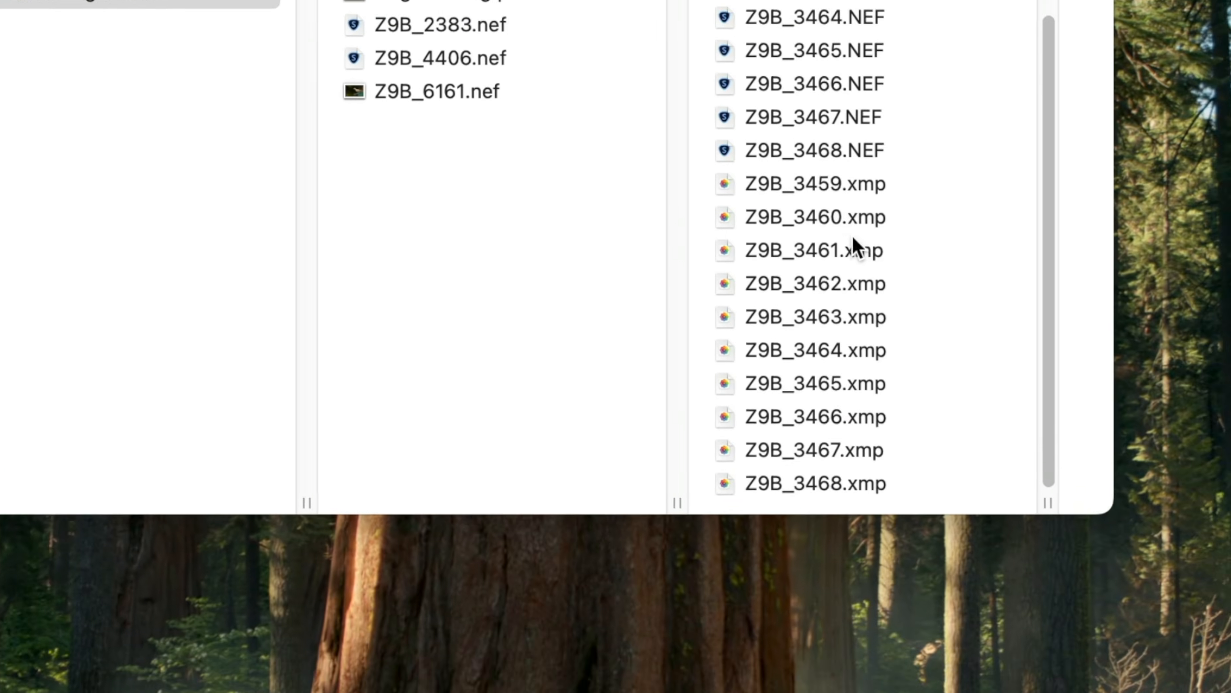